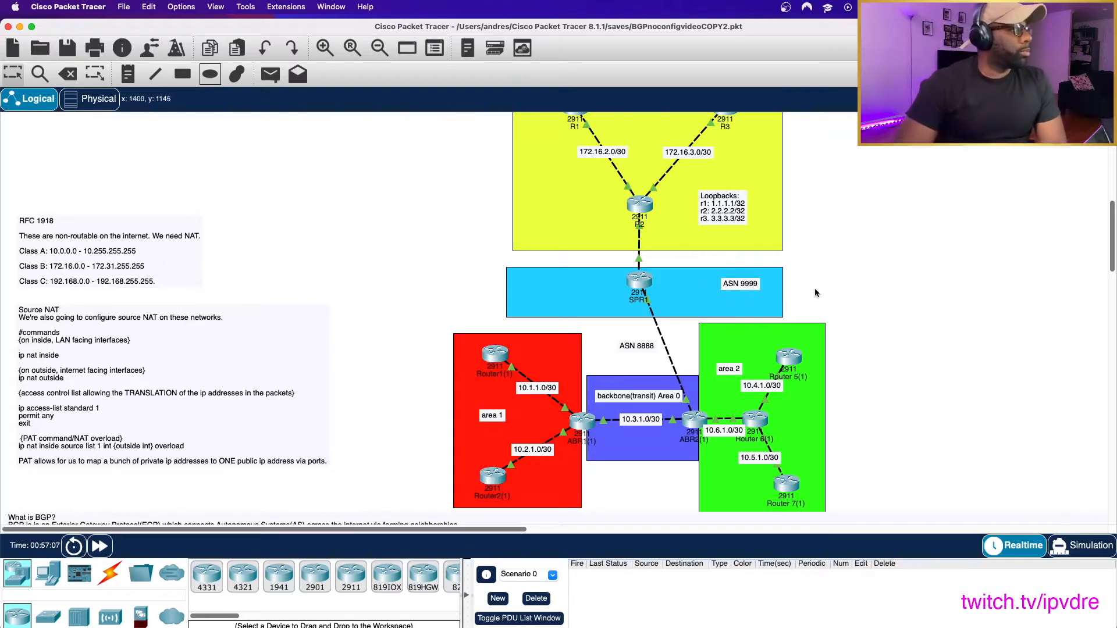
- Add a server to the workspace outside the green area 2, level with Router 5(1)
scroll(839, 393, up, 3)
scroll(839, 393, down, 4)
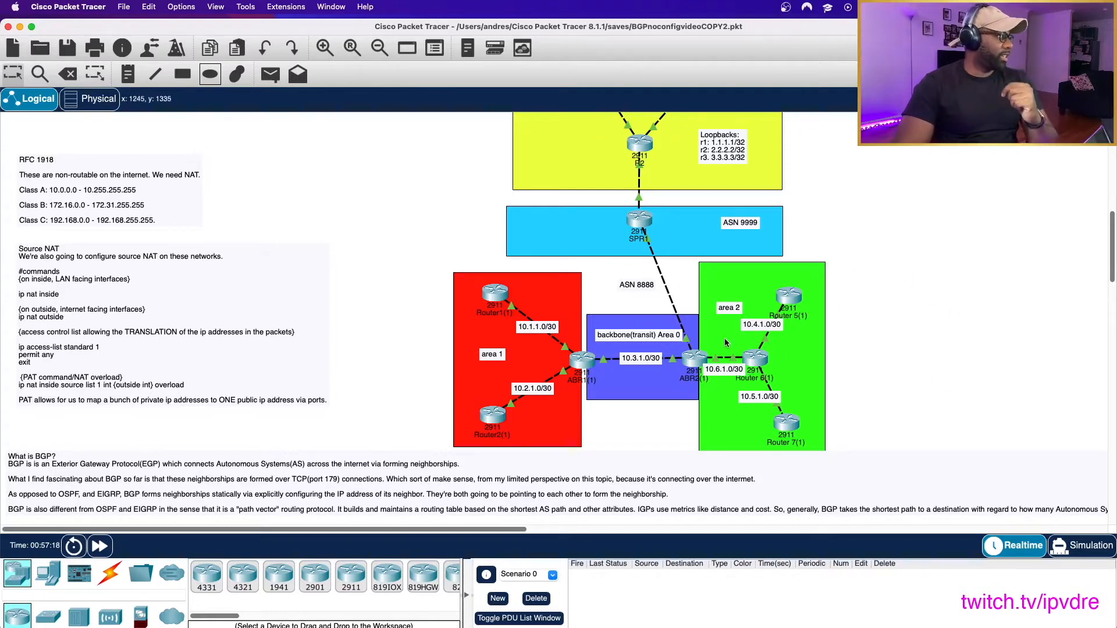
click(51, 581)
drag(278, 576, 938, 285)
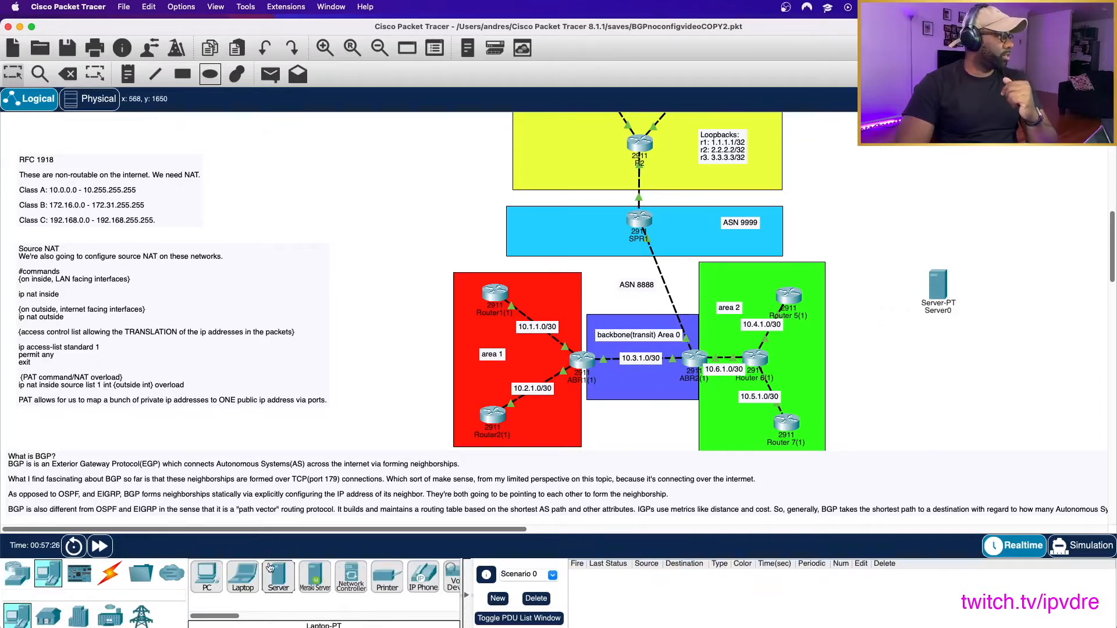
- Connect the server to GigabitEthernet0/1 of Router 5(1) with a copper cross-over cable
click(106, 578)
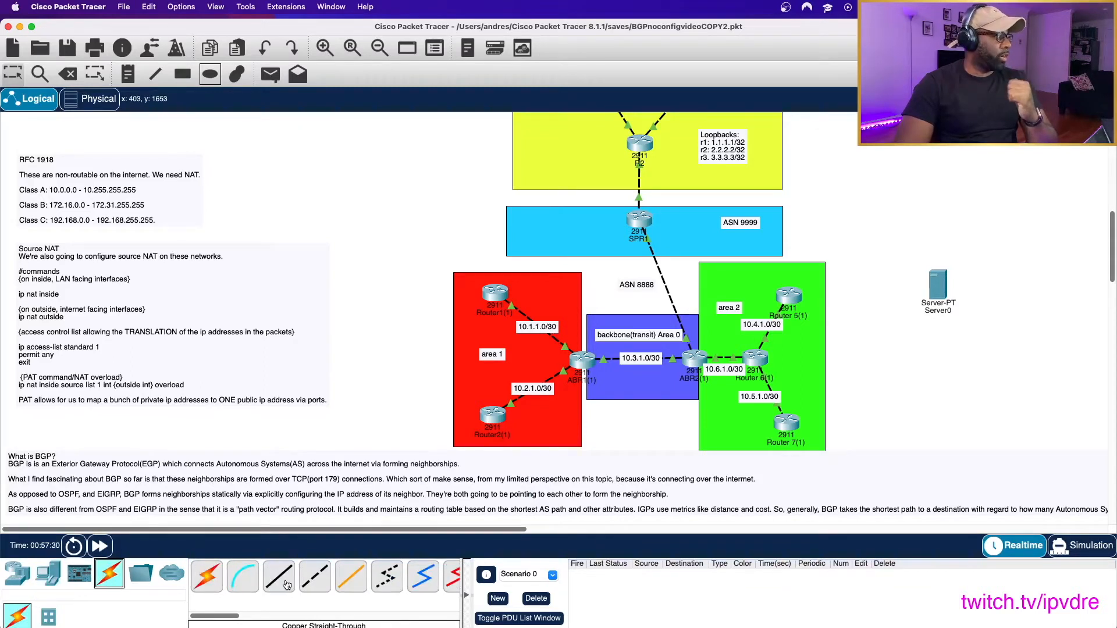
click(315, 576)
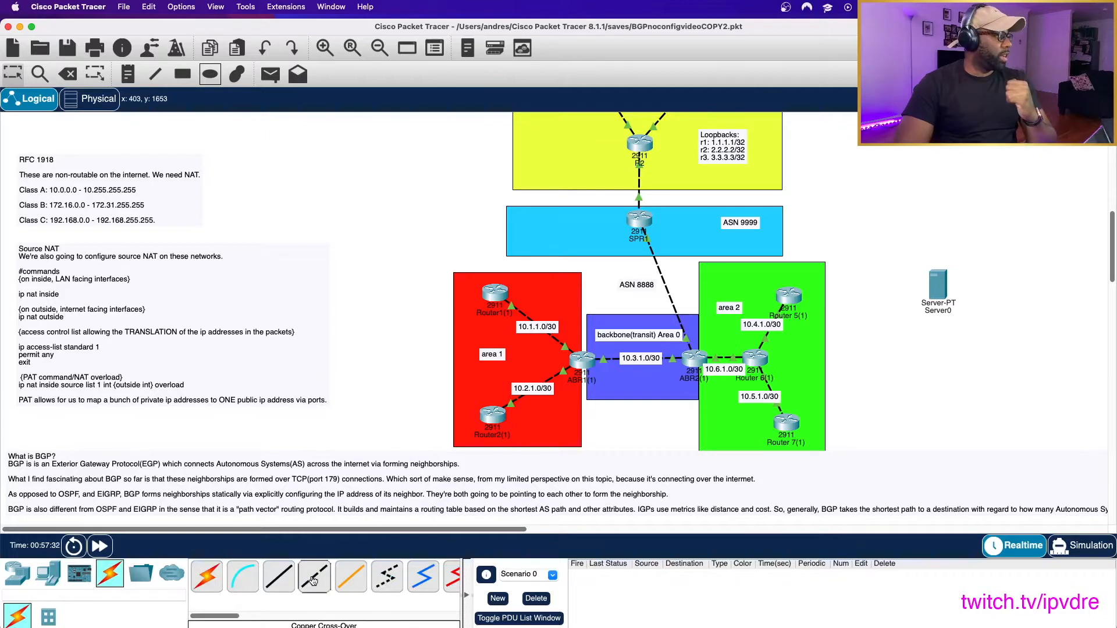
click(947, 289)
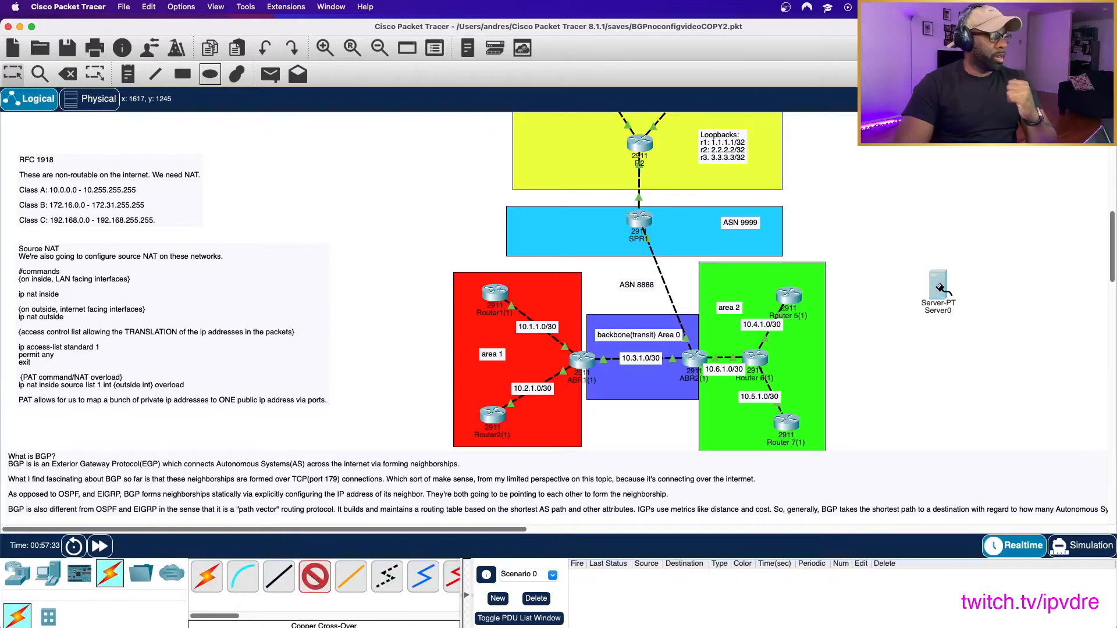
click(966, 298)
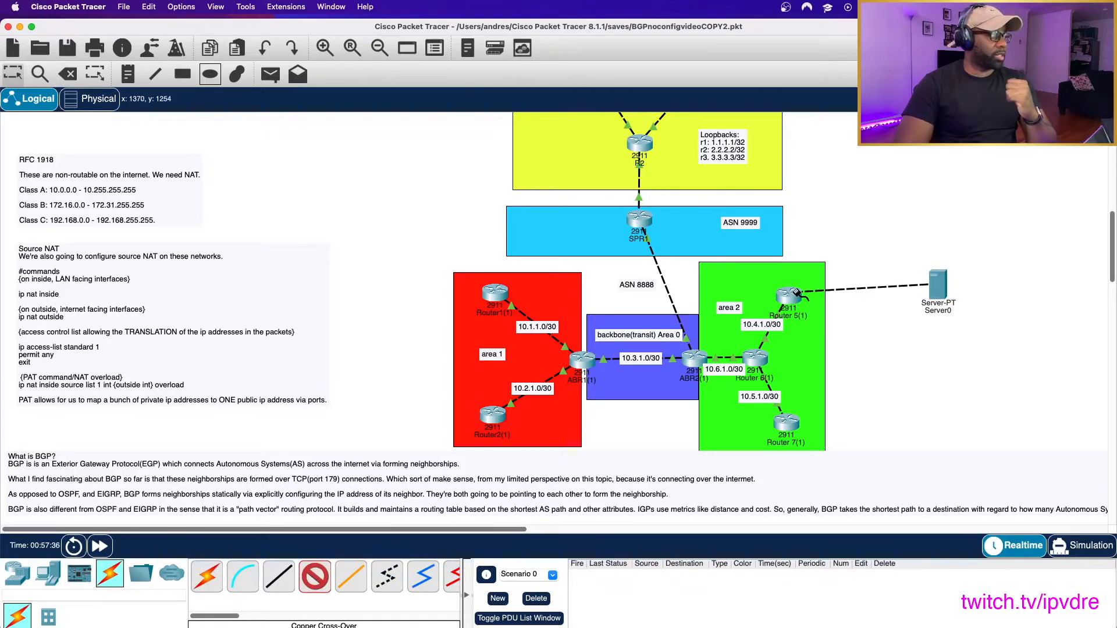
click(798, 294)
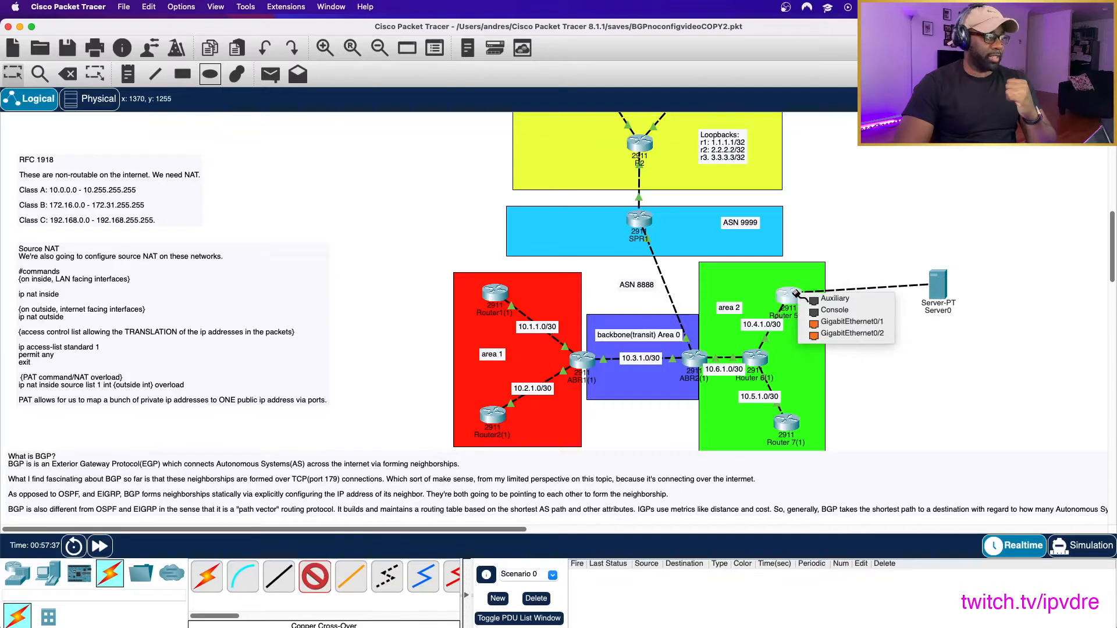
click(865, 326)
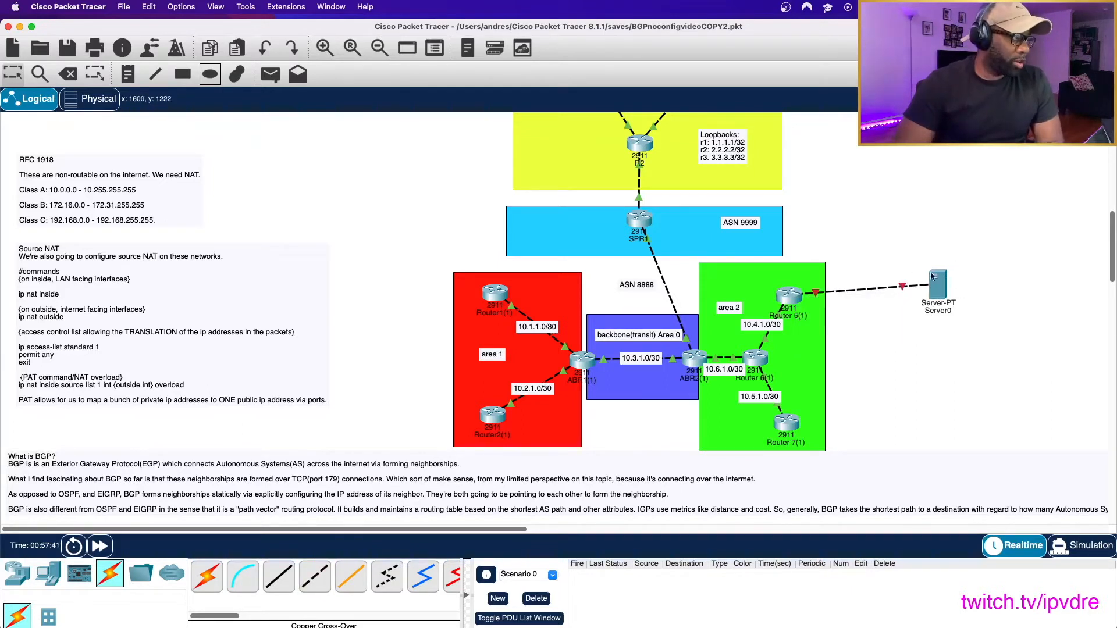
mouse_move(942, 295)
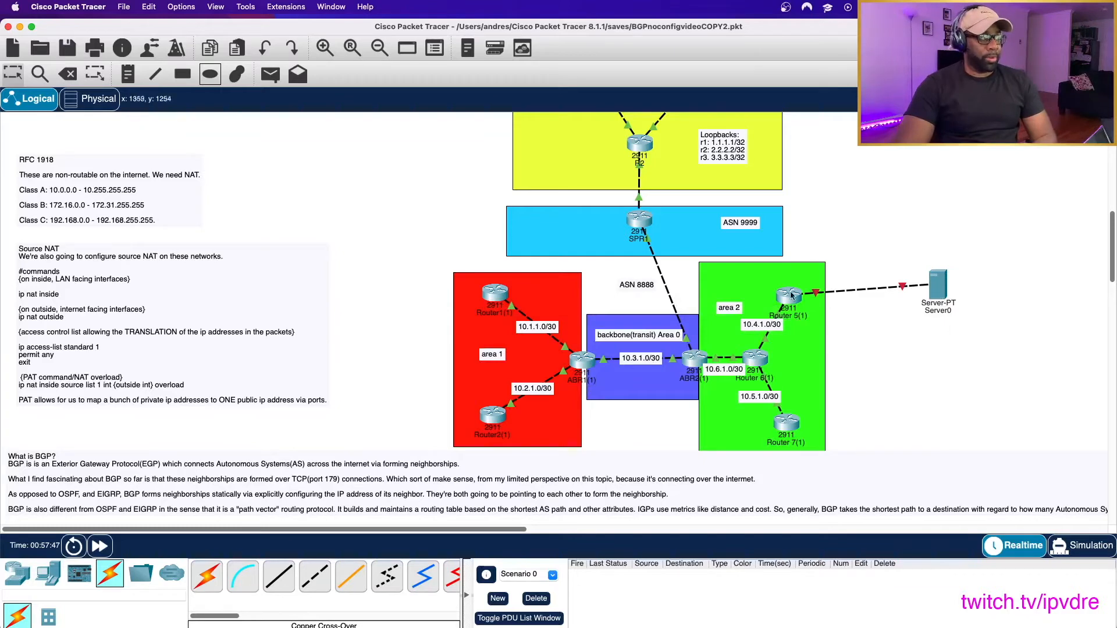
- Rename the server's label as 10.8.1.100:22
scroll(880, 376, up, 4)
scroll(880, 376, down, 6)
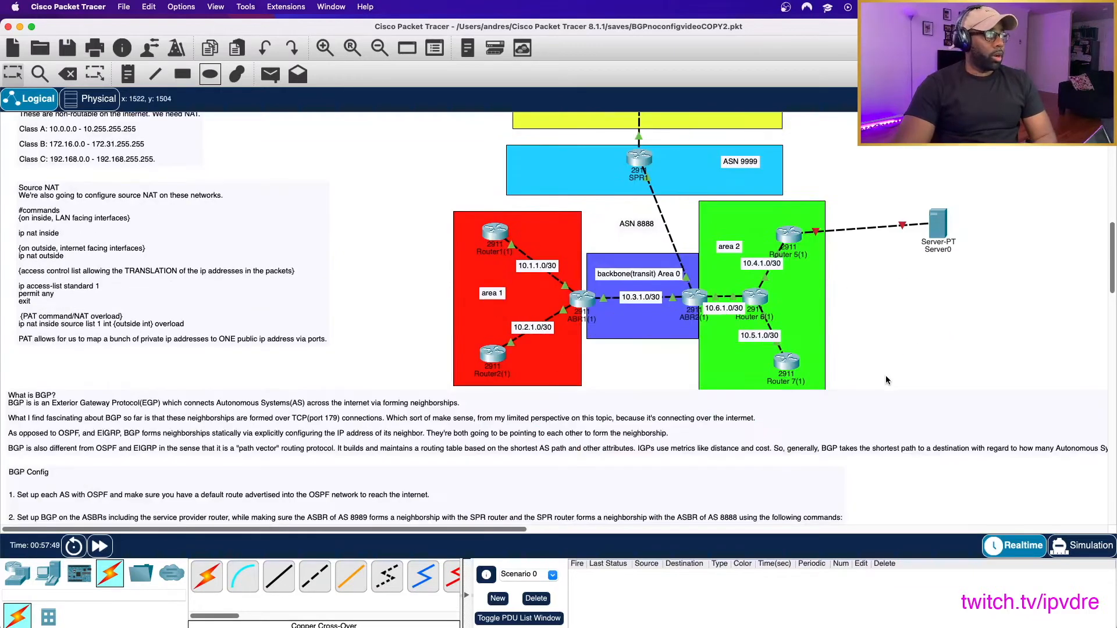
scroll(885, 376, up, 4)
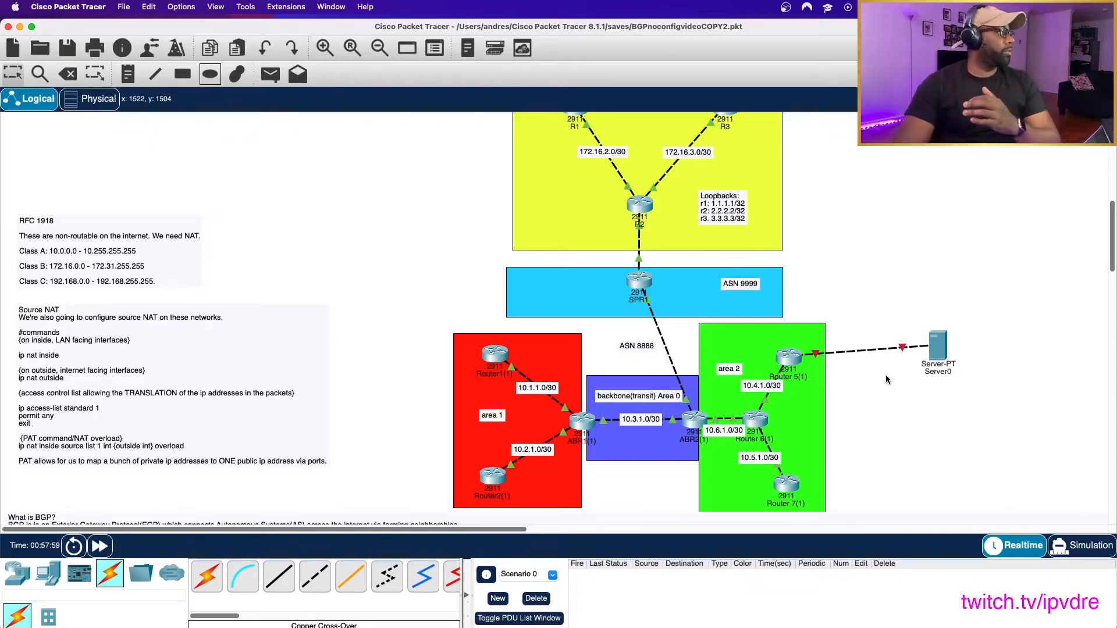
scroll(349, 391, down, 2)
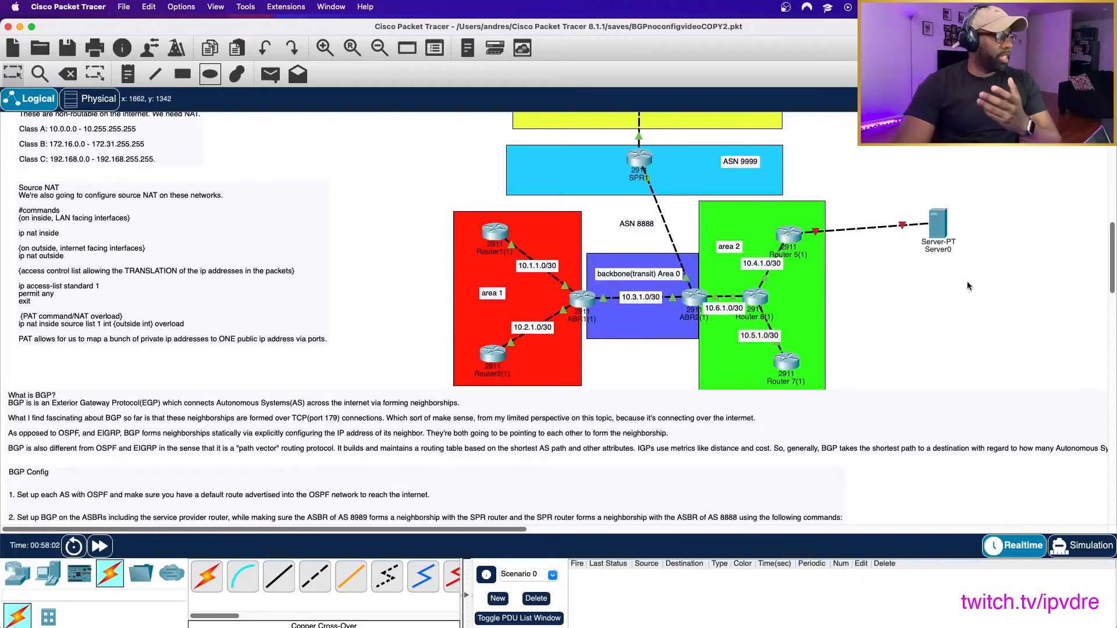
scroll(946, 281, up, 1)
click(946, 312)
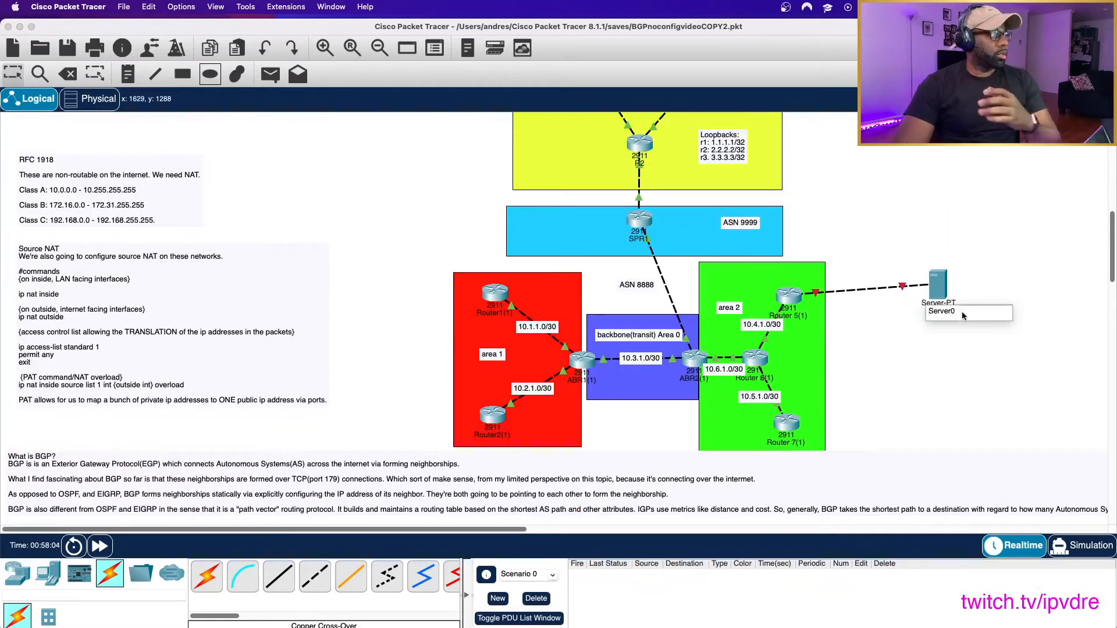
key(BackSpace)
key(BackSpace)
key(BackSpace)
key(BackSpace)
key(BackSpace)
key(BackSpace)
key(BackSpace)
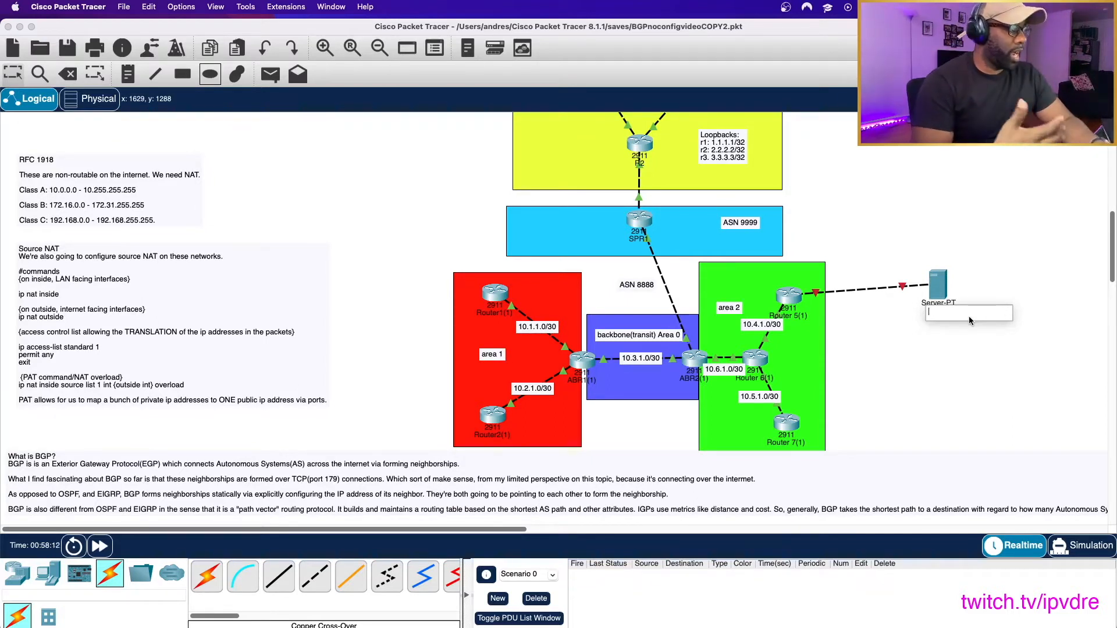
text(10)
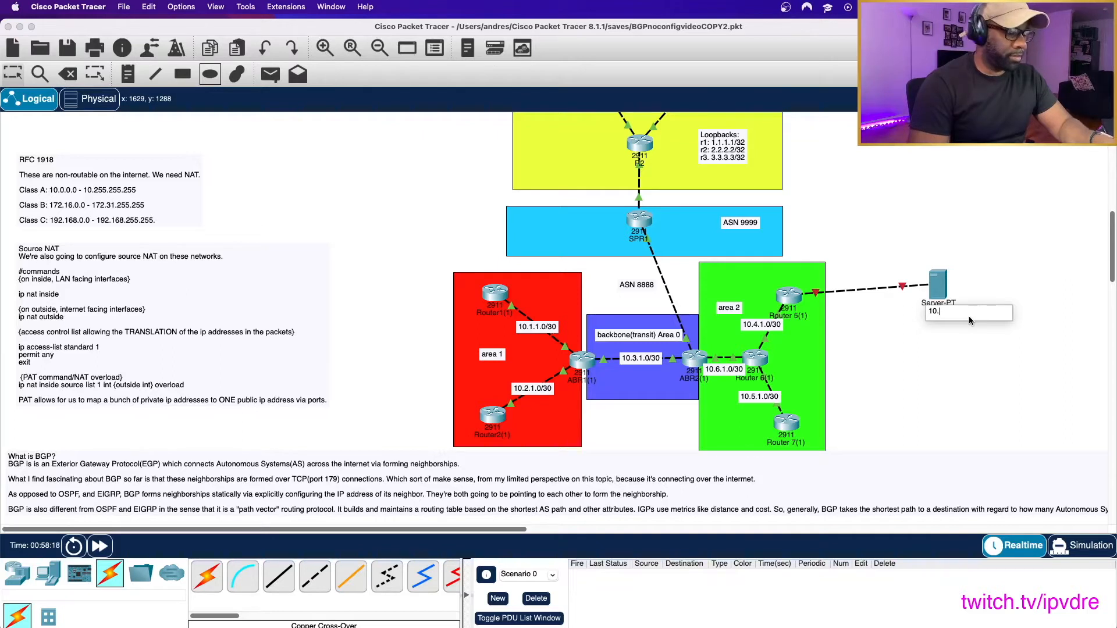
text(.8.1.)
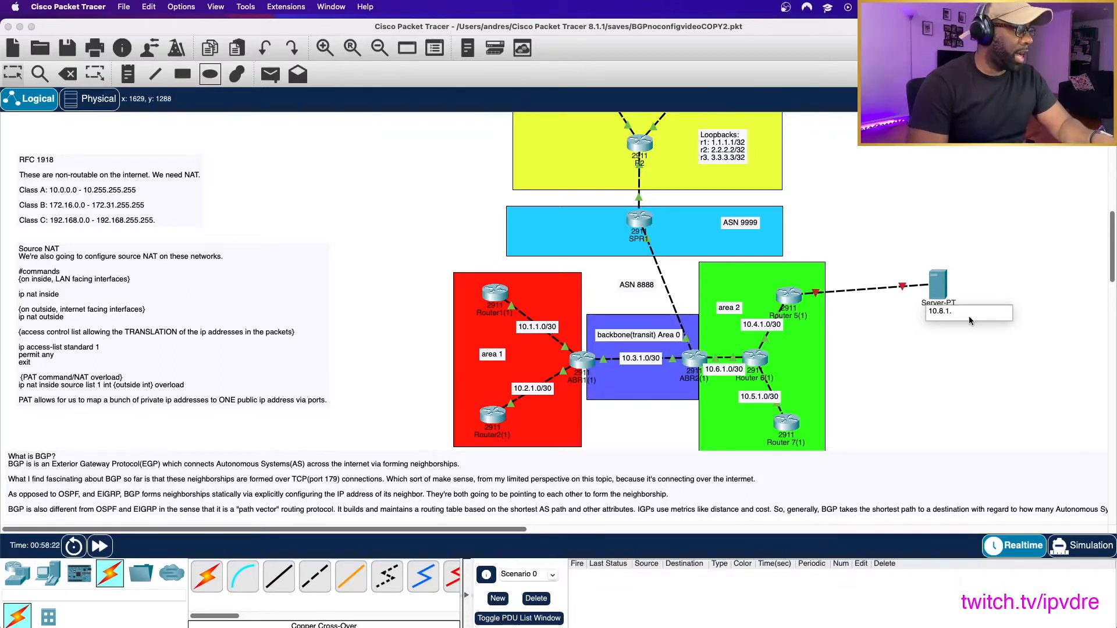
text(100:22)
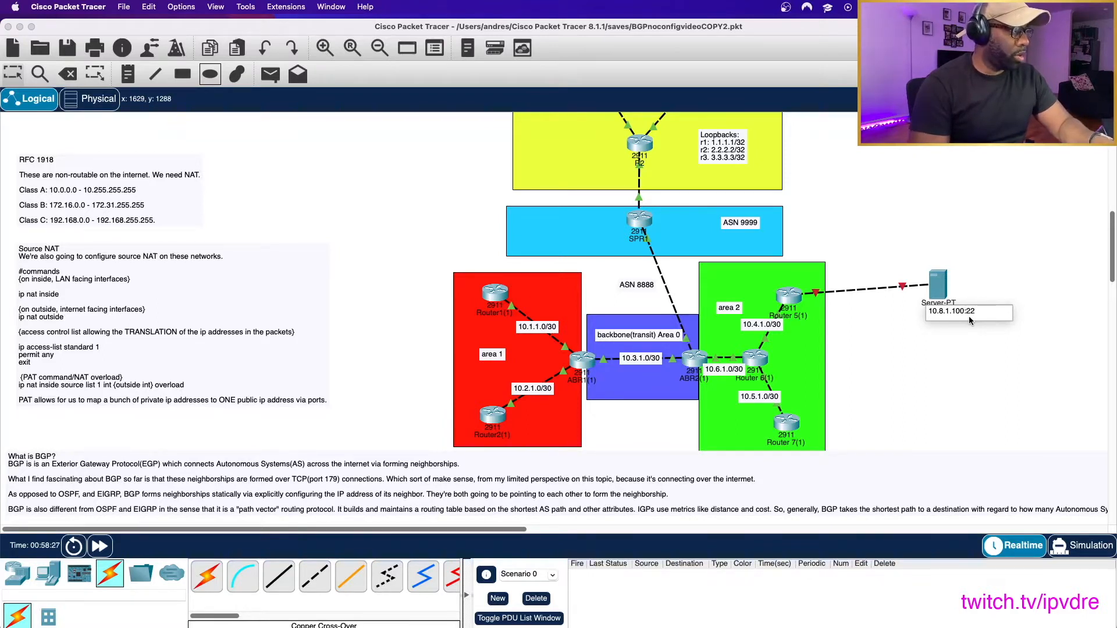
click(954, 403)
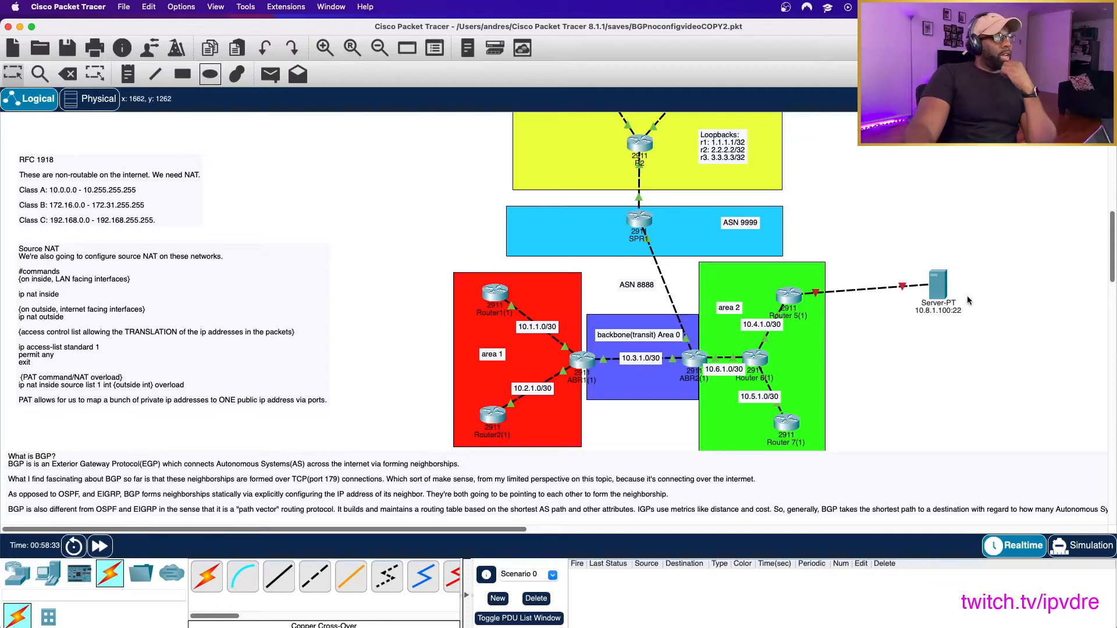
- Place a 5505 ASA firewall over the link between SPR1 and ABR2(1), beside the ASN 8888 label
click(48, 573)
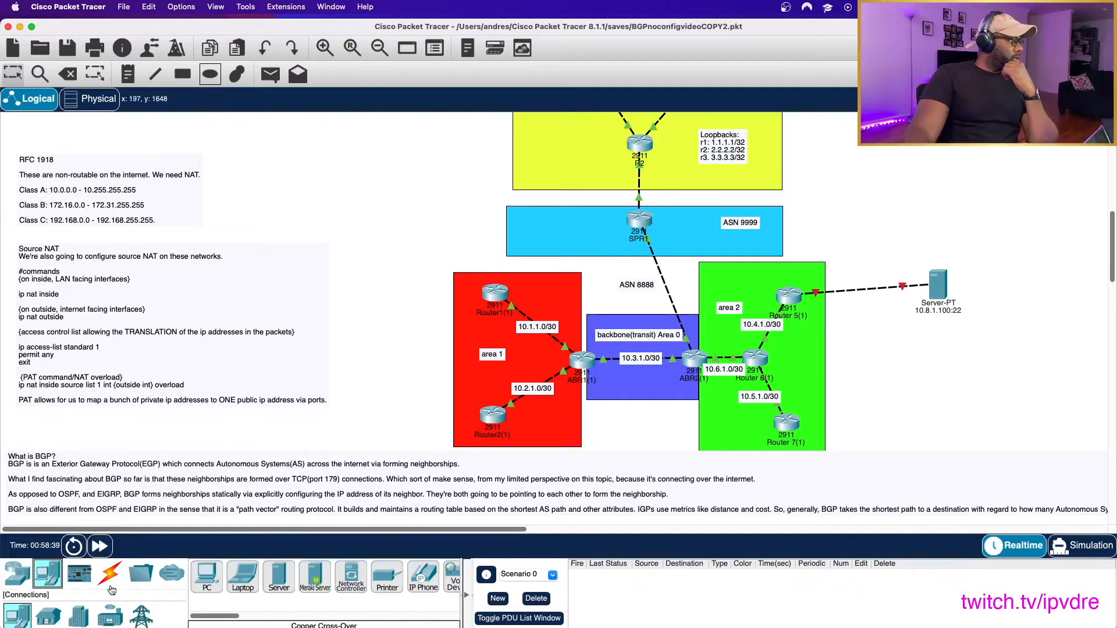
click(20, 586)
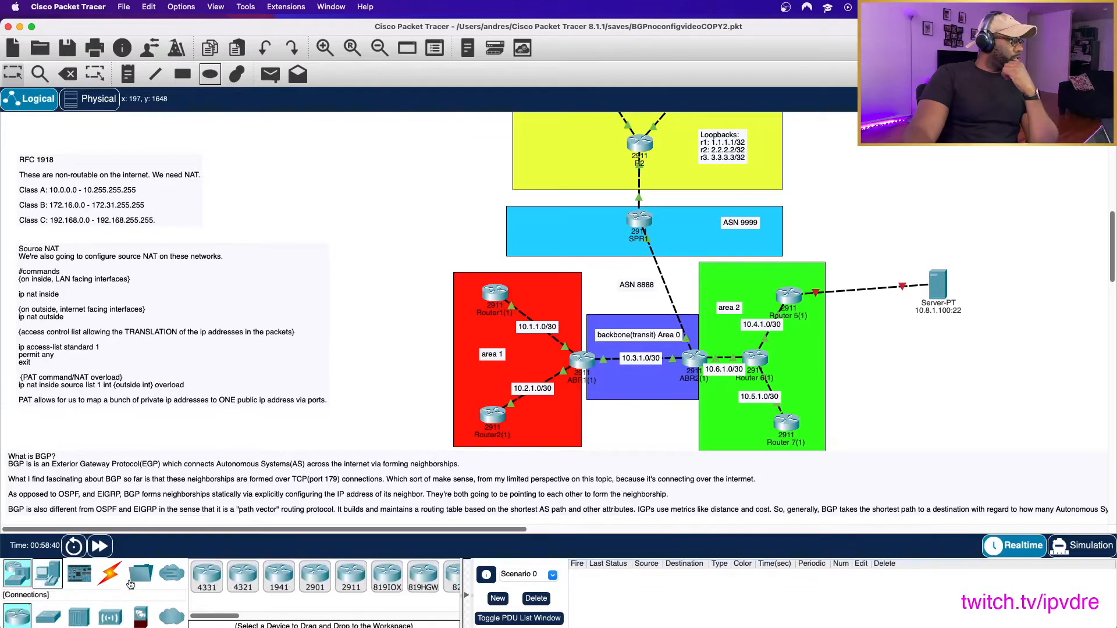
click(140, 616)
drag(242, 576, 667, 287)
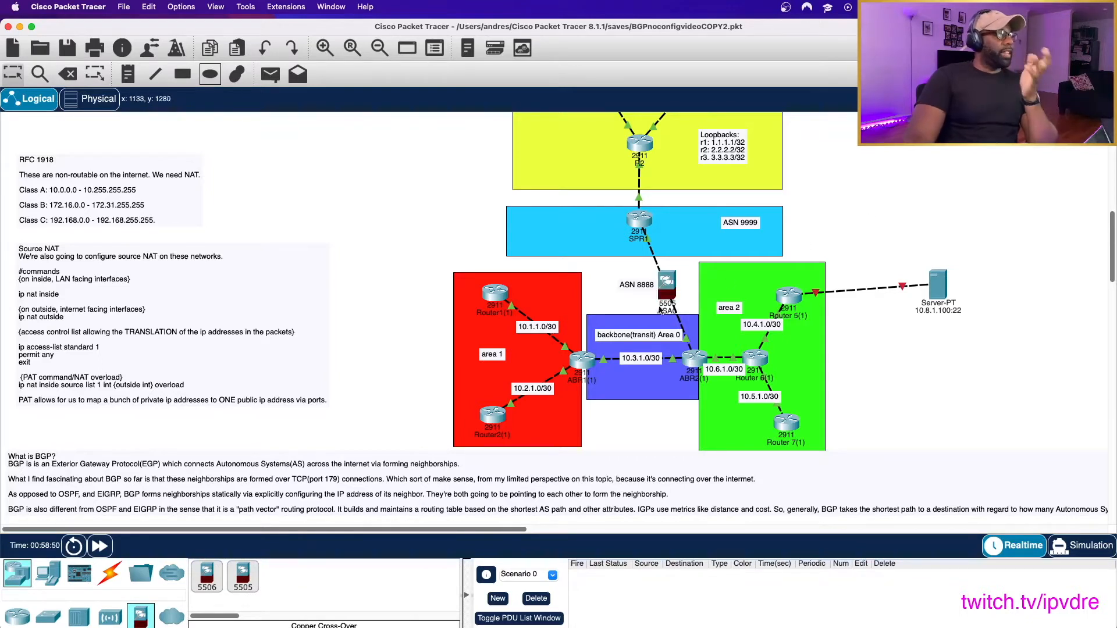
click(125, 8)
click(139, 77)
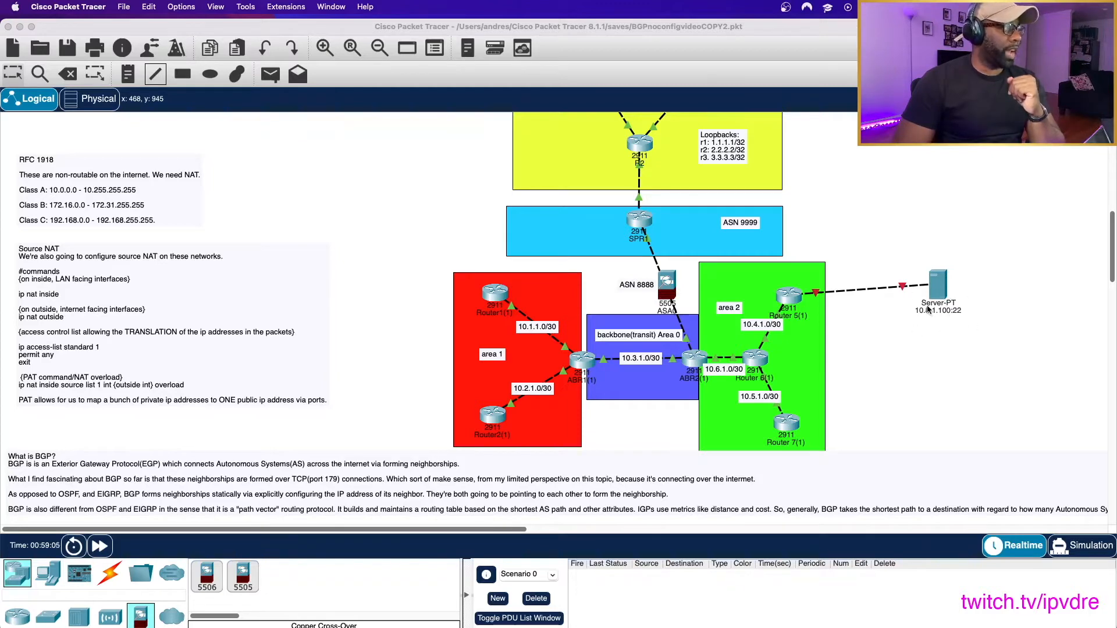
- Add a PC outside the yellow ASN 8989 area, level with router R1
scroll(732, 270, up, 3)
scroll(732, 269, down, 2)
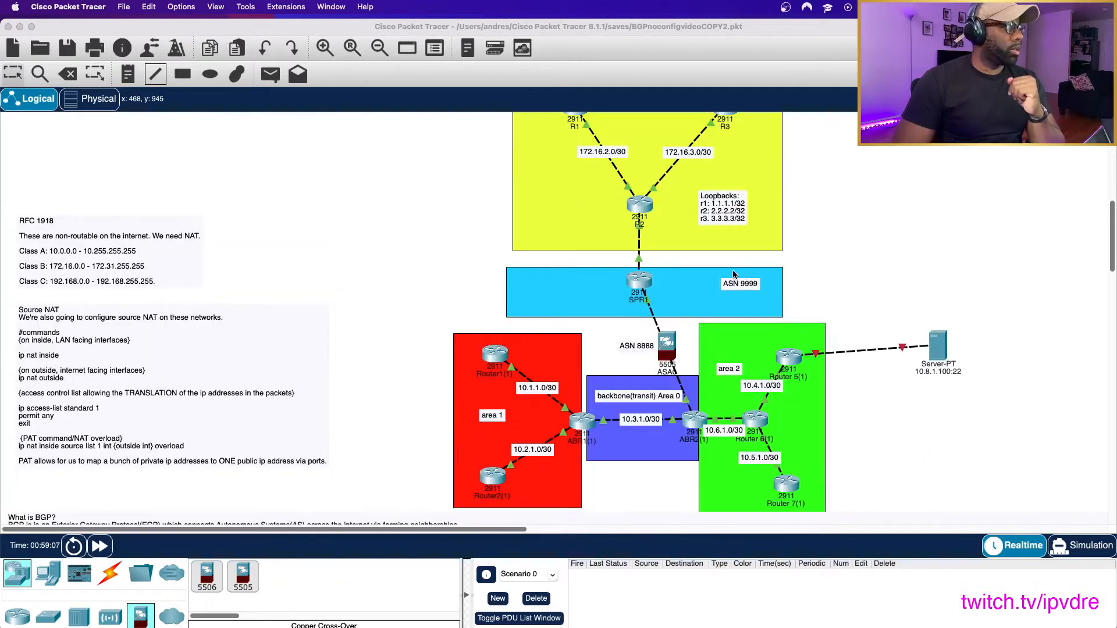
scroll(665, 396, up, 1)
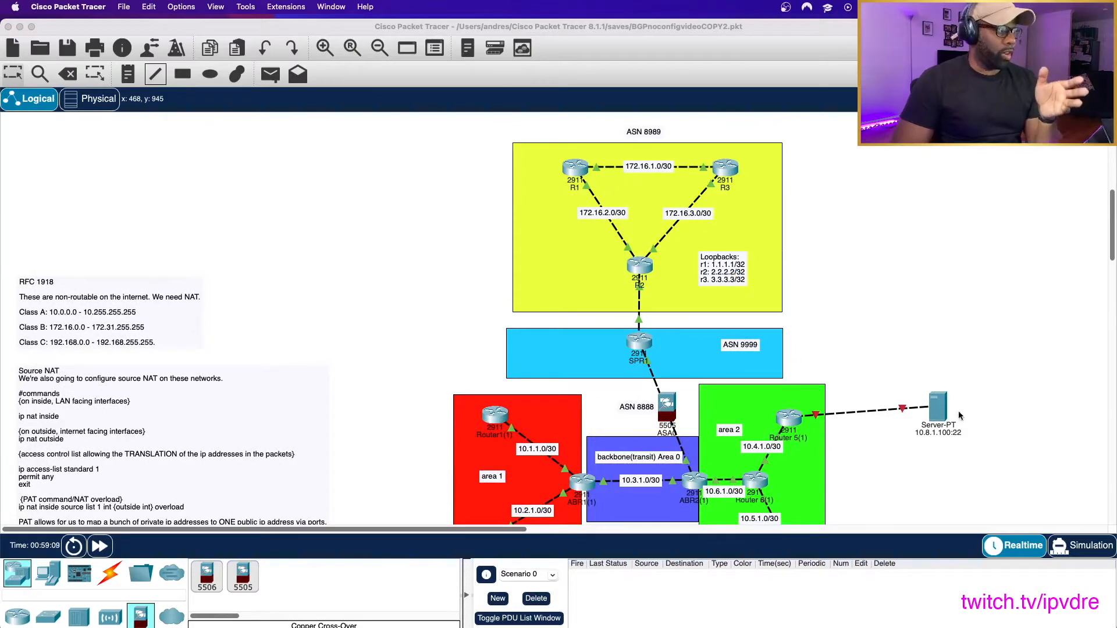
click(49, 576)
drag(208, 580, 472, 174)
- Connect the PC to GigabitEthernet0/1 of R1 with a copper cross-over cable and shift the PC slightly away from the router
click(110, 574)
click(315, 576)
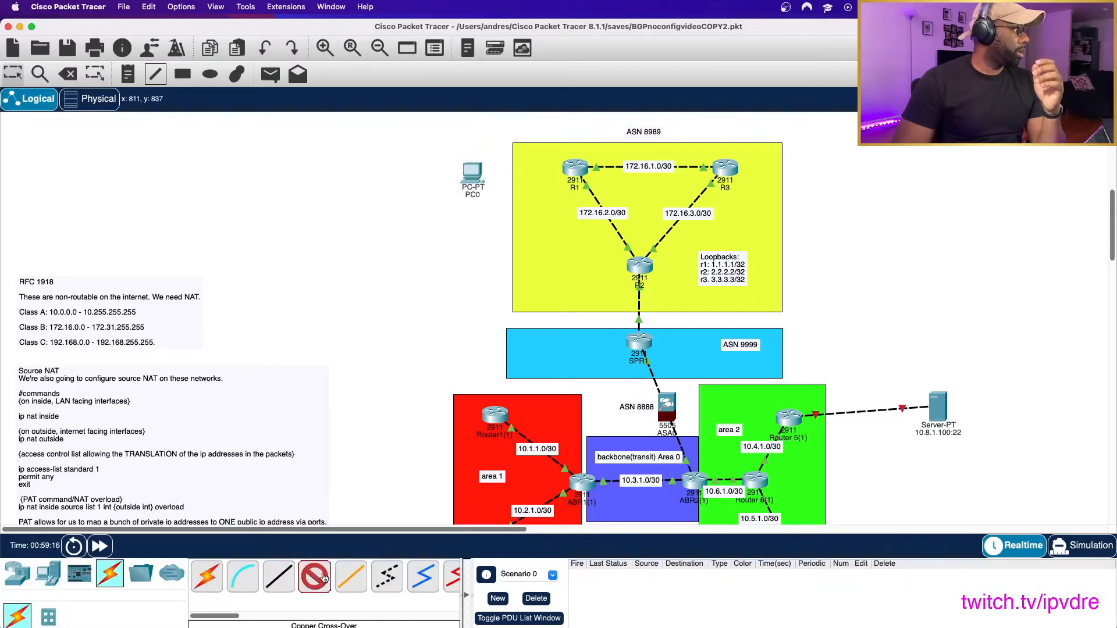
click(477, 173)
click(512, 210)
click(573, 173)
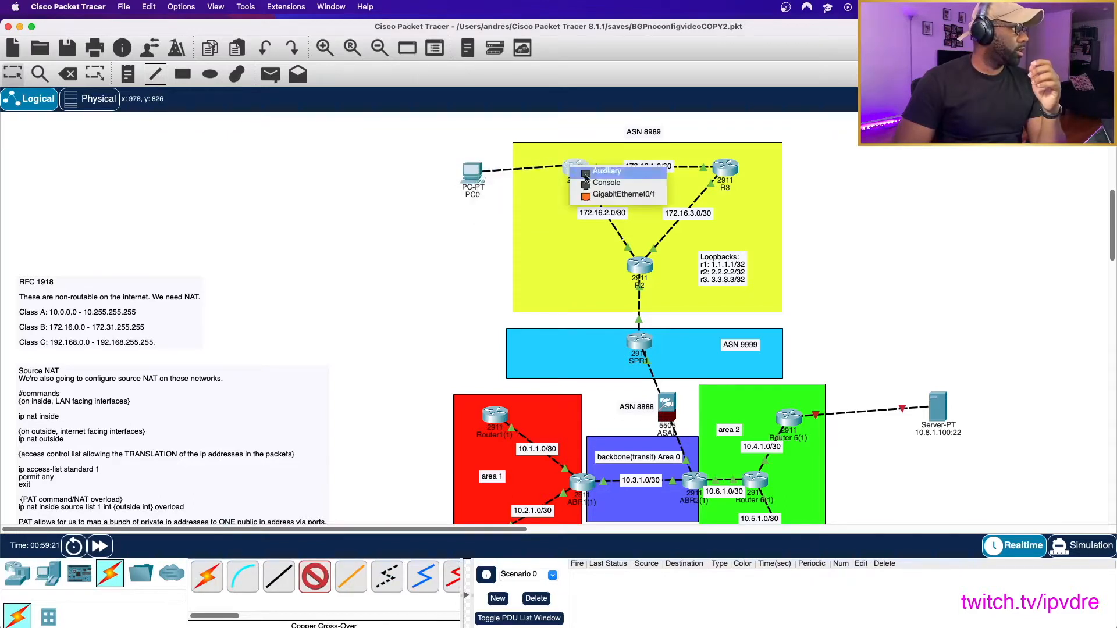
click(619, 194)
drag(472, 176, 454, 174)
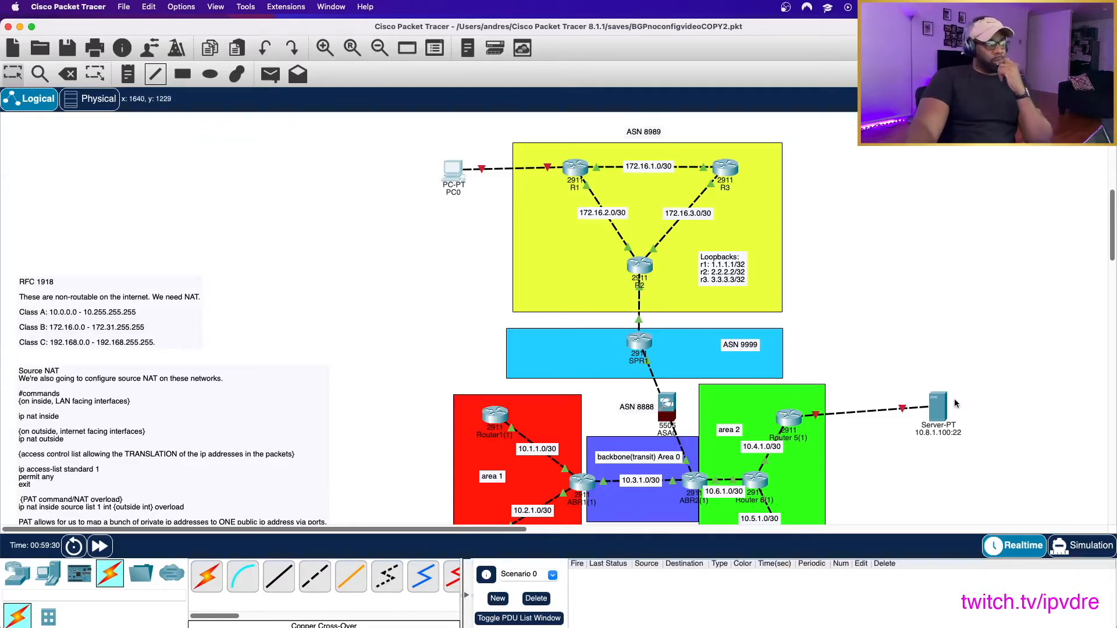
mouse_move(950, 398)
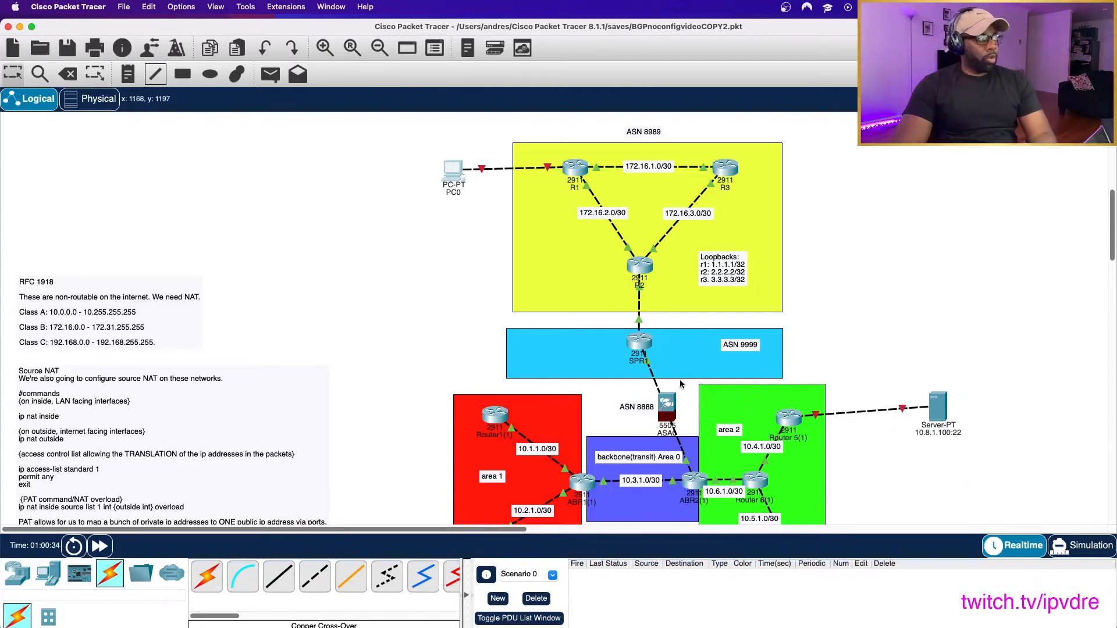
mouse_move(658, 406)
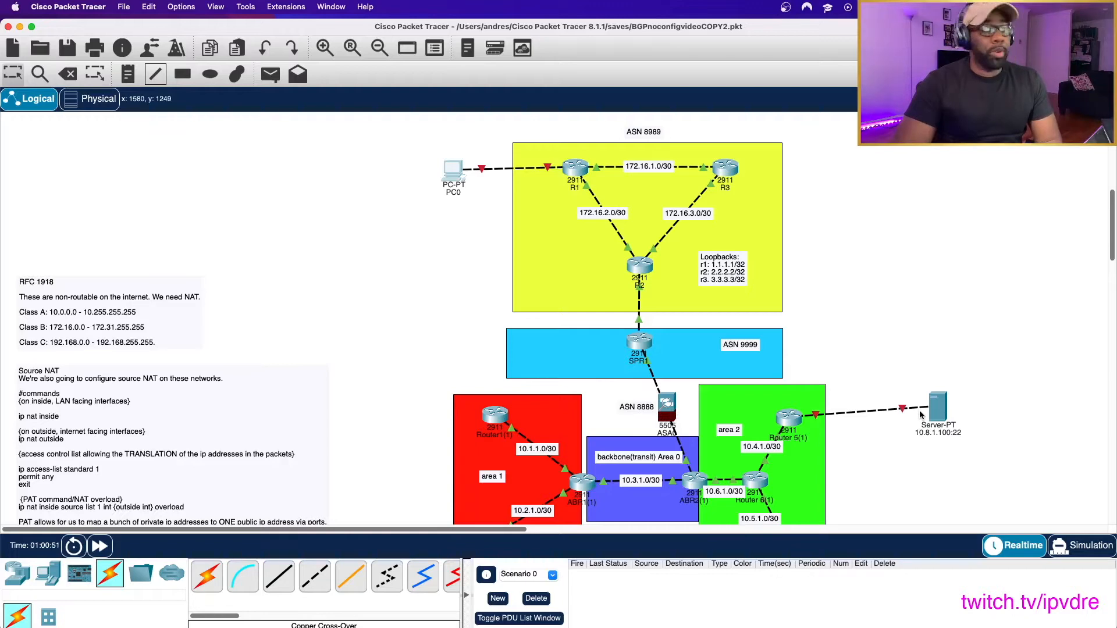
mouse_move(941, 441)
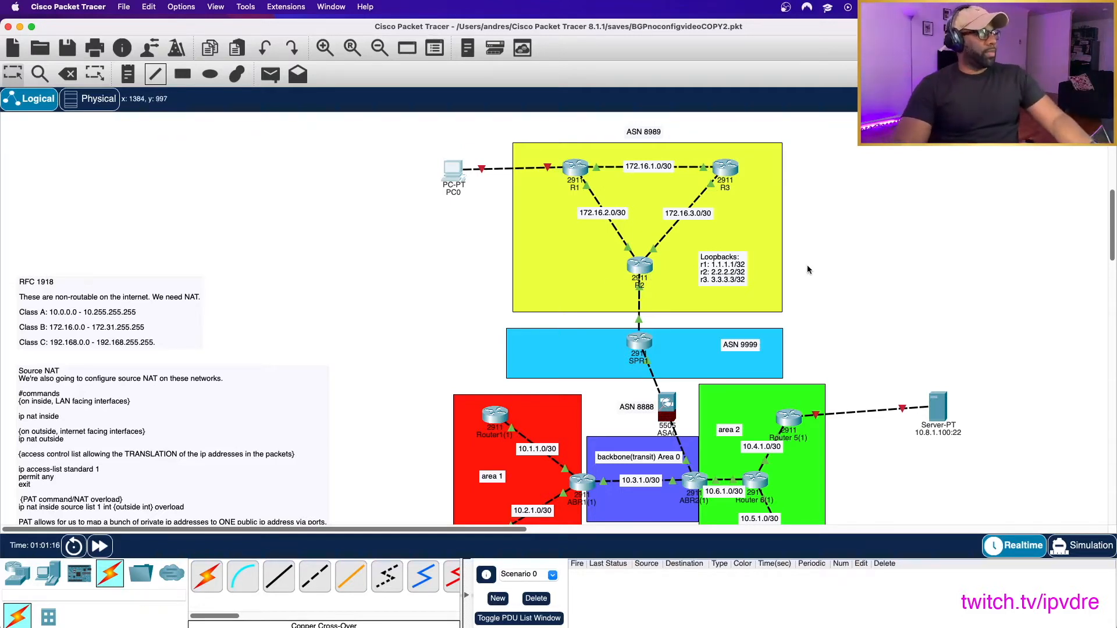
scroll(867, 421, down, 4)
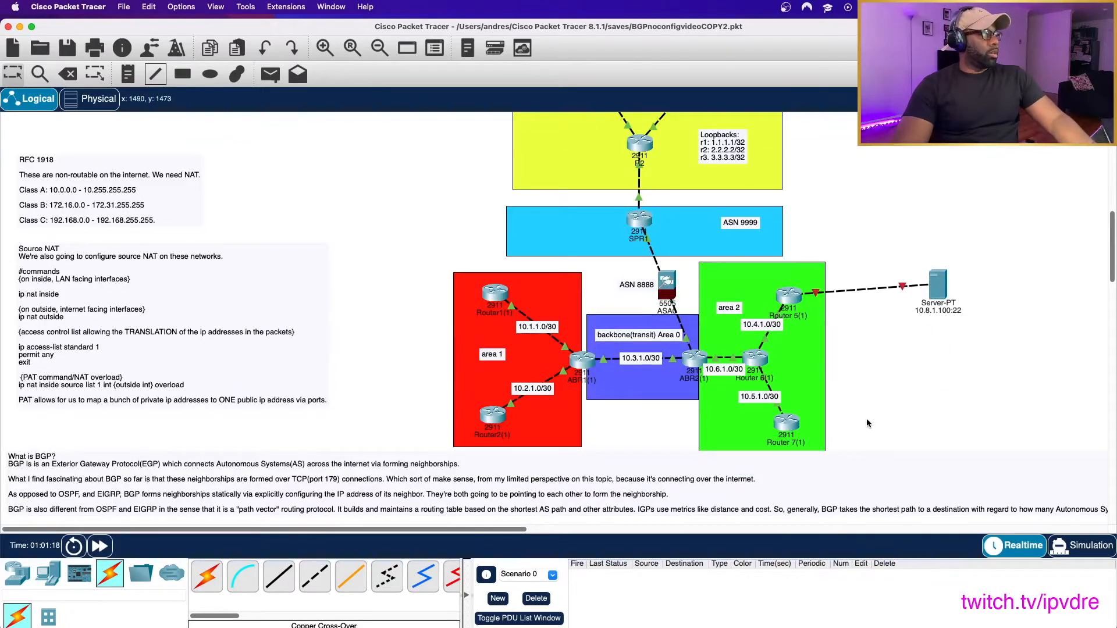
scroll(703, 302, up, 6)
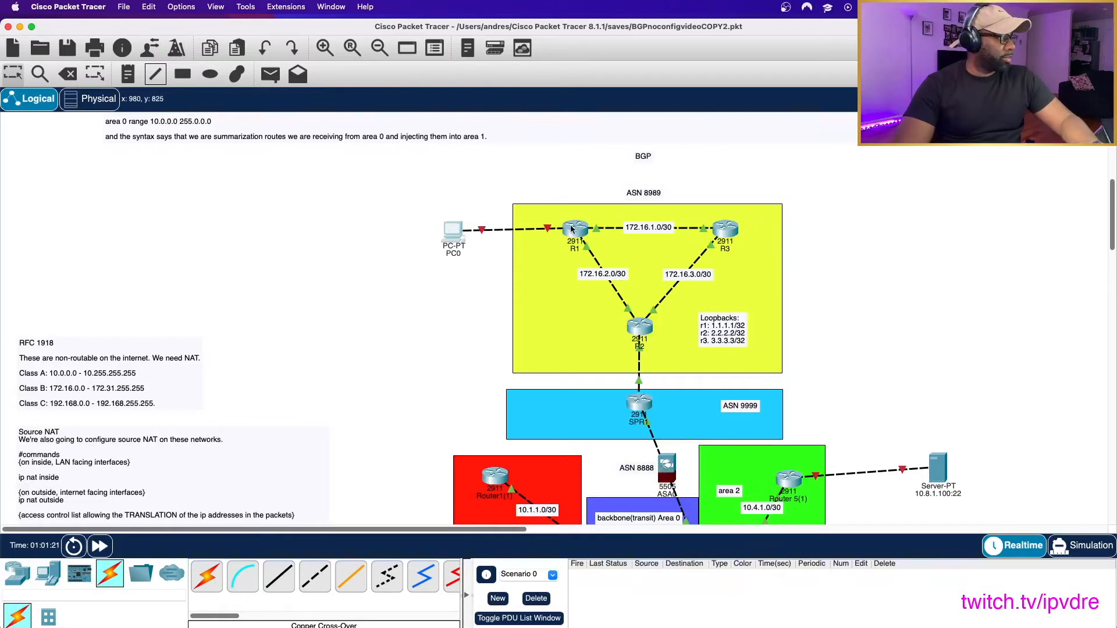
- Open router R1's command line and enter global configuration mode with en and conf t
mouse_move(547, 230)
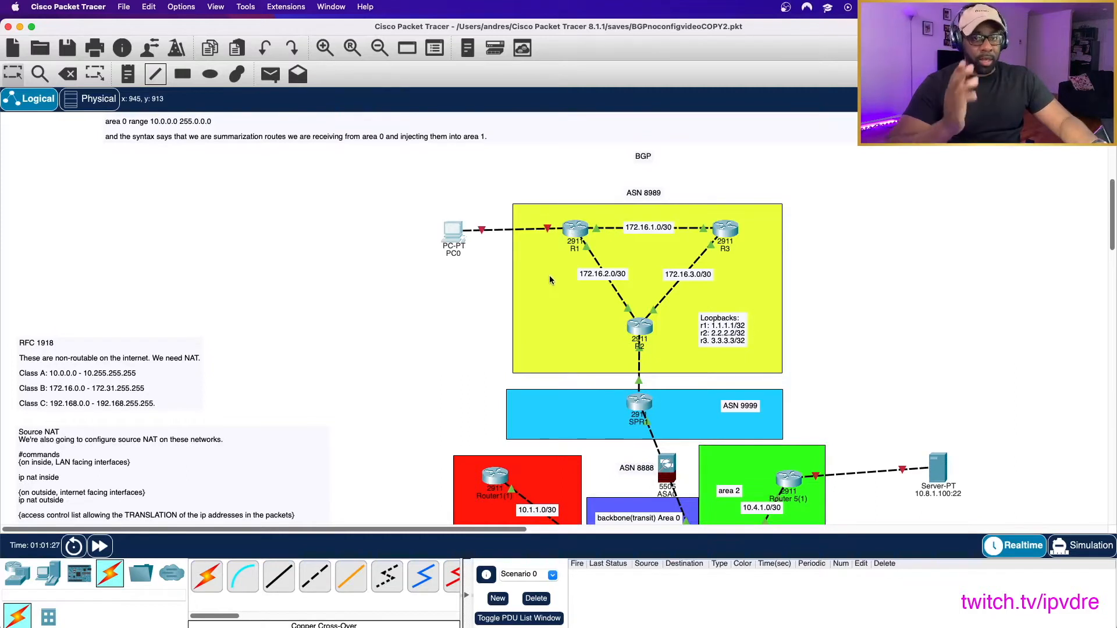
click(573, 229)
click(572, 141)
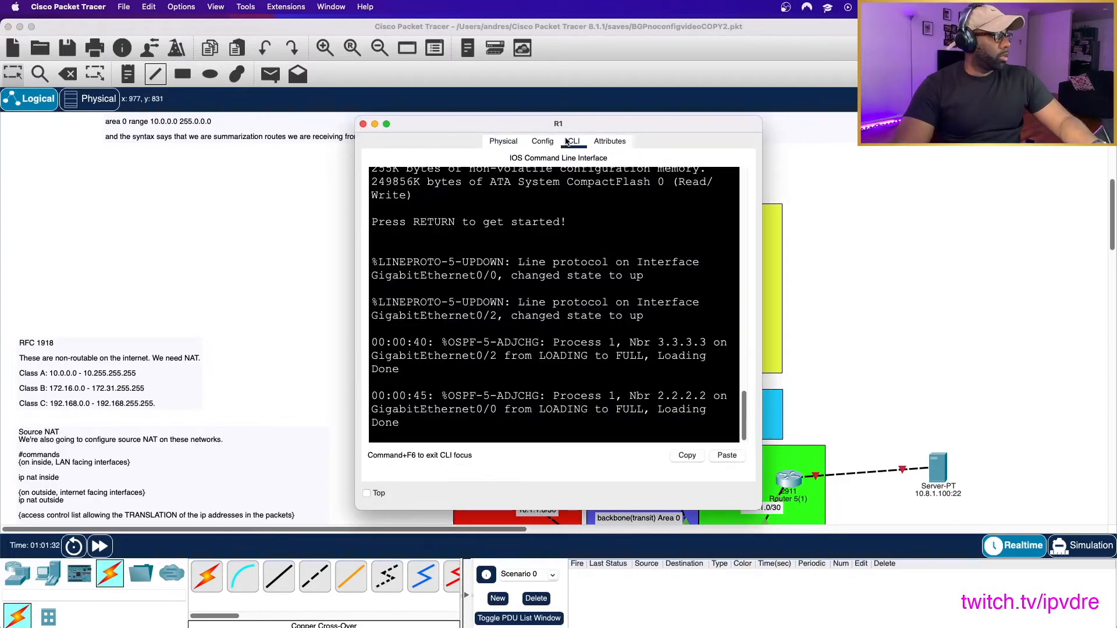
key(Return)
key(Return)
text(en)
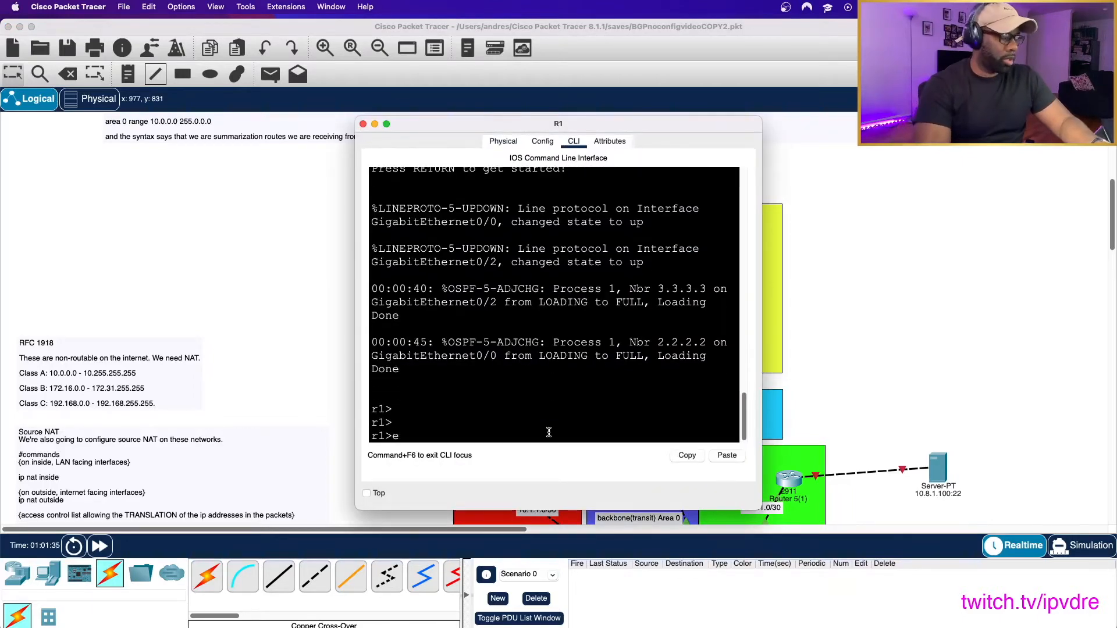
key(Return)
text(conf t)
key(Return)
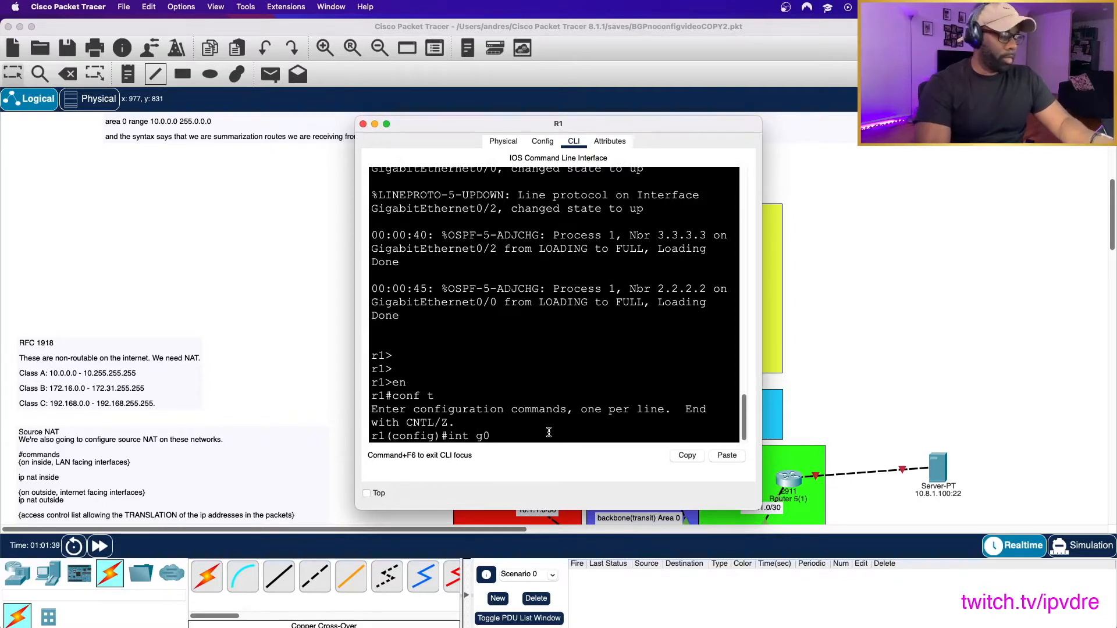
- Assign 192.168.1.254 with mask 255.255.255.0 to interface g0/1 of R1 and enable it with no shut
text(int g0/1)
key(Return)
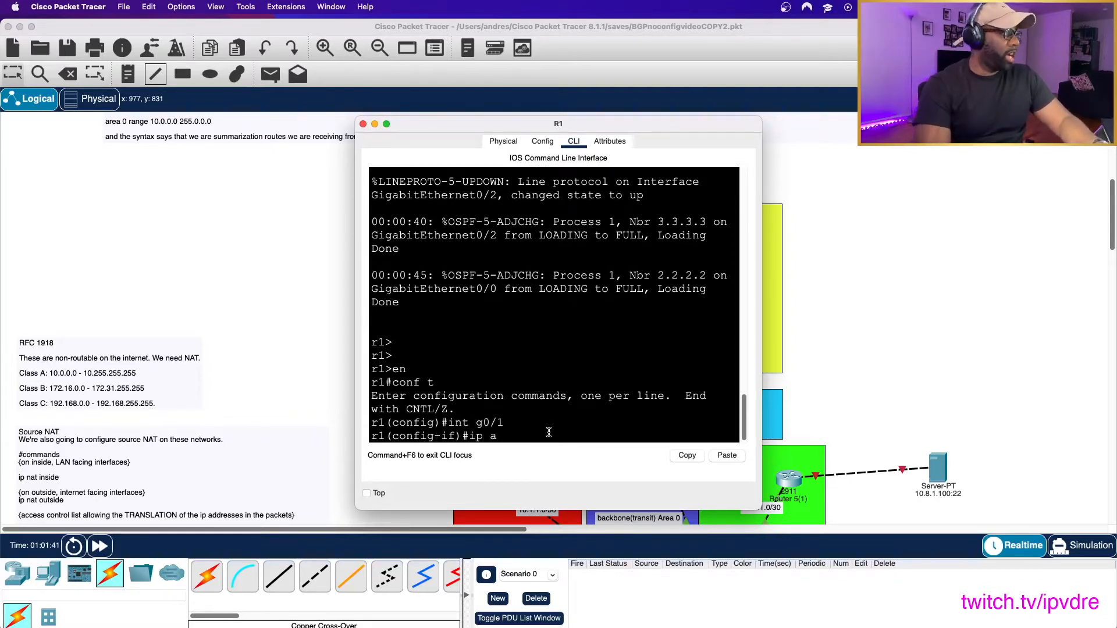
text(ip add 192.168.1.254 255.255.255.0)
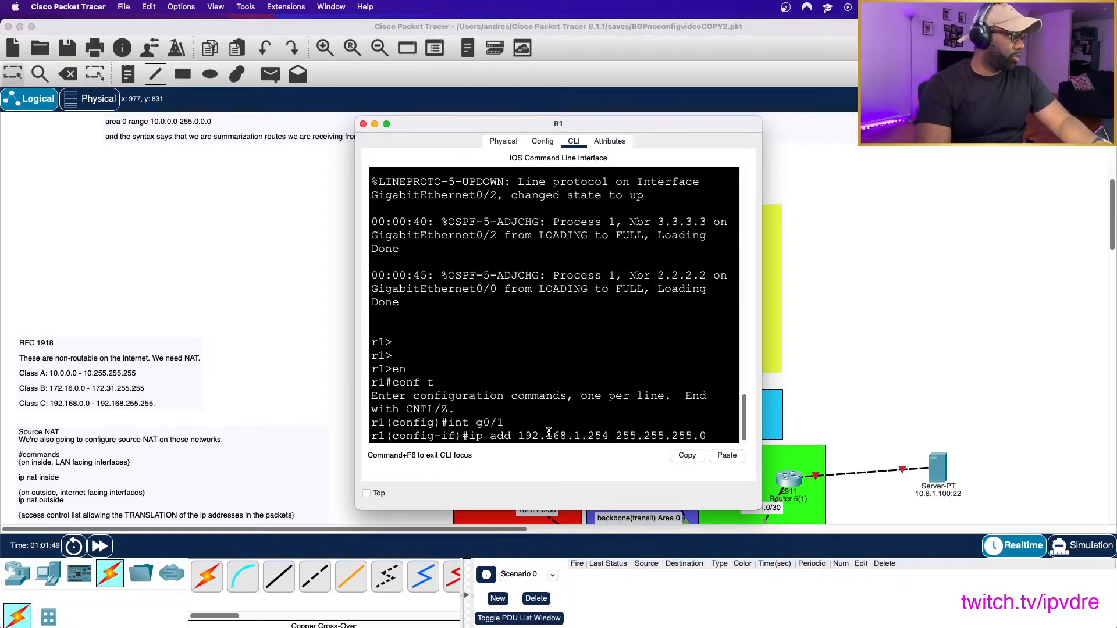
key(Return)
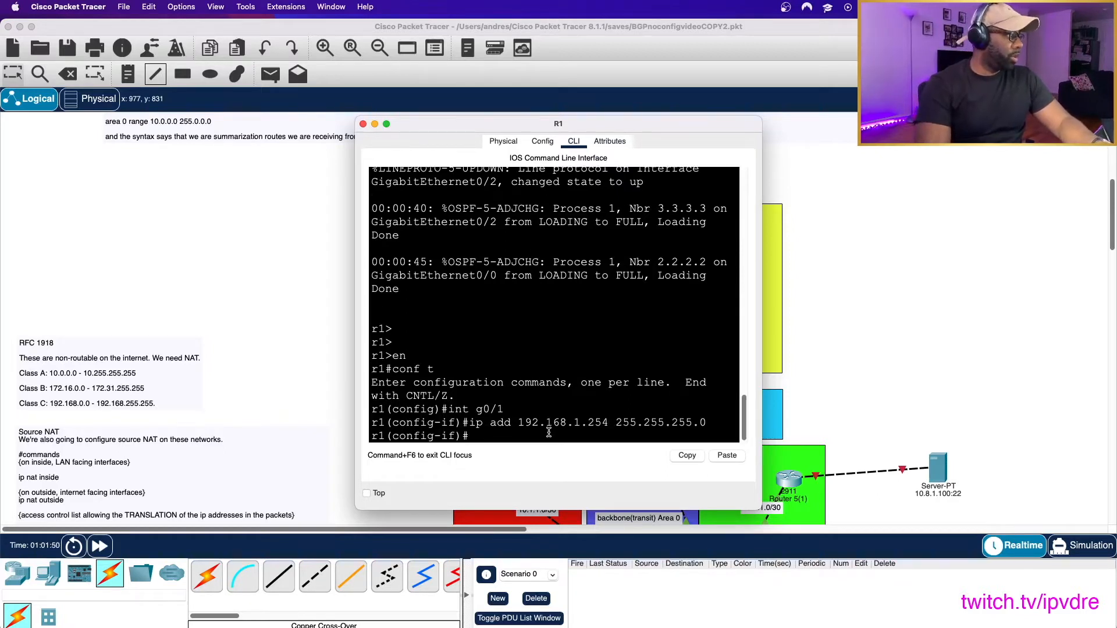
text(no shut)
key(Return)
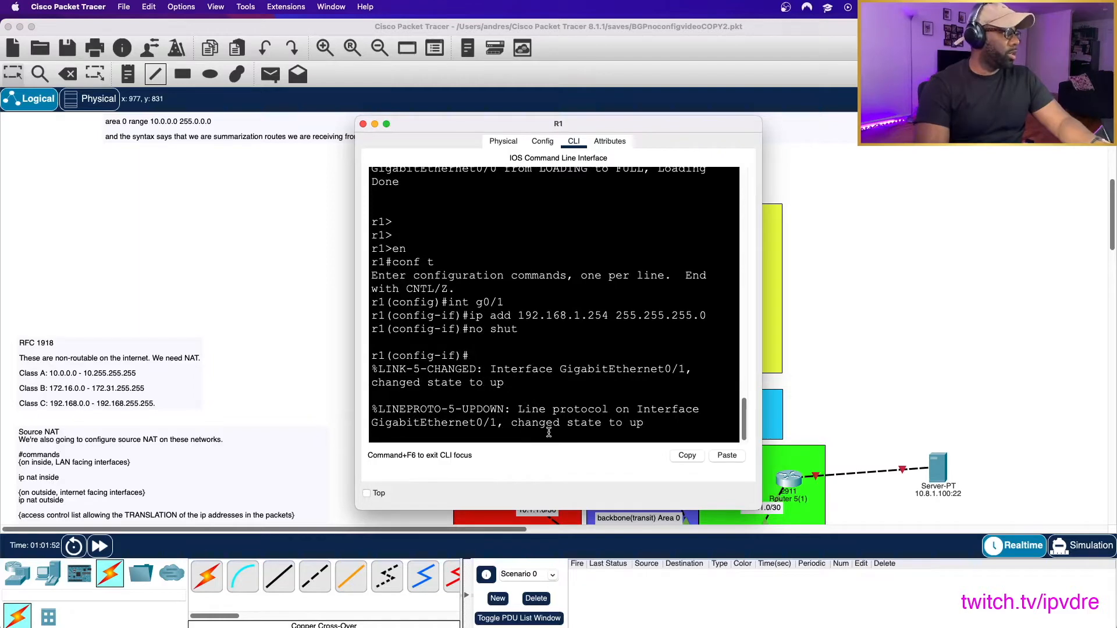
key(super+w)
- Give PC0 the static IPv4 address 192.168.1.1 with subnet mask 255.255.255.0
double_click(453, 231)
click(505, 141)
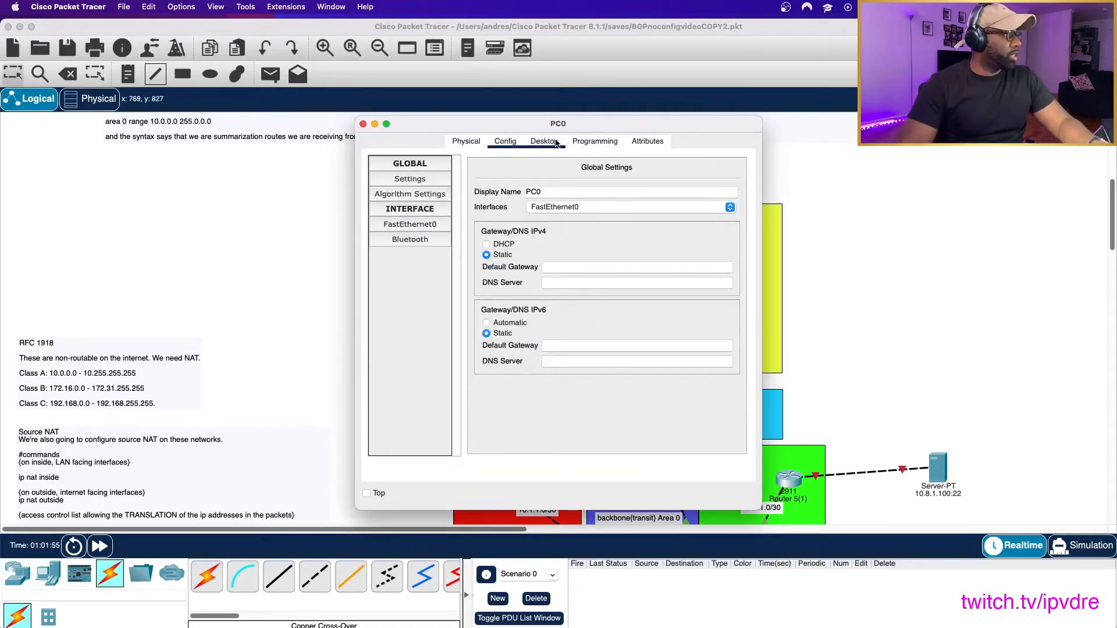
click(545, 141)
click(405, 193)
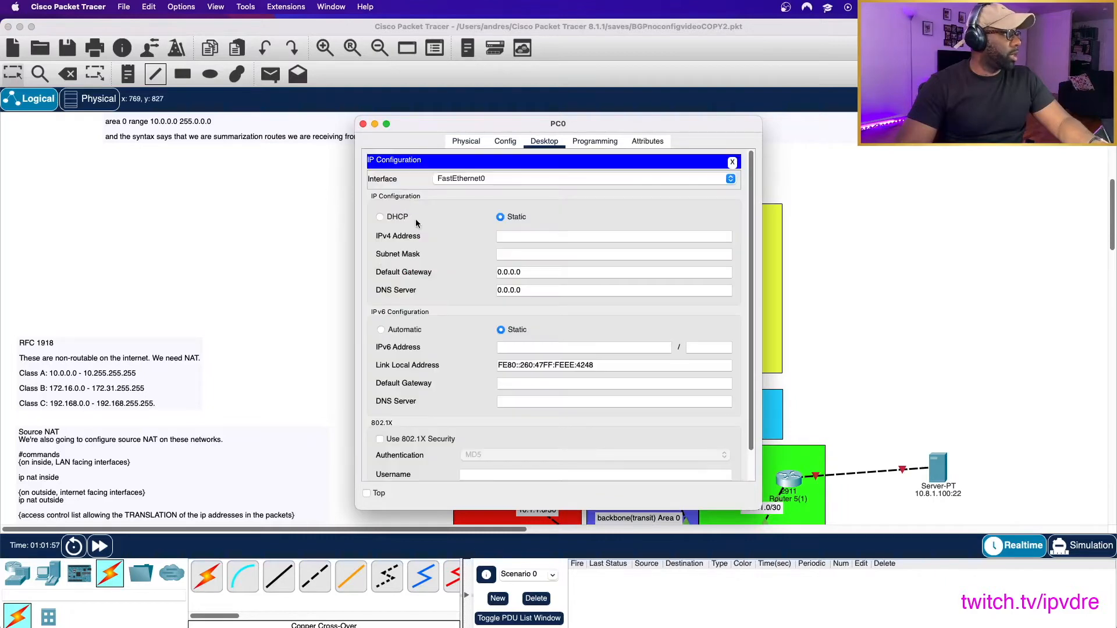
click(549, 235)
text(192.1)
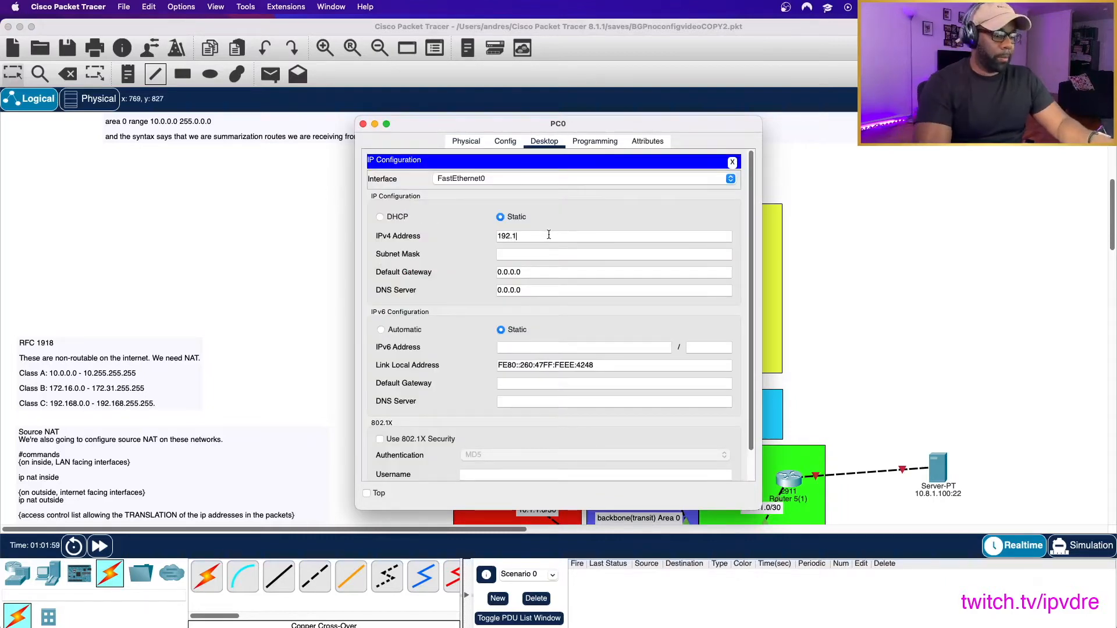
text(68.1)
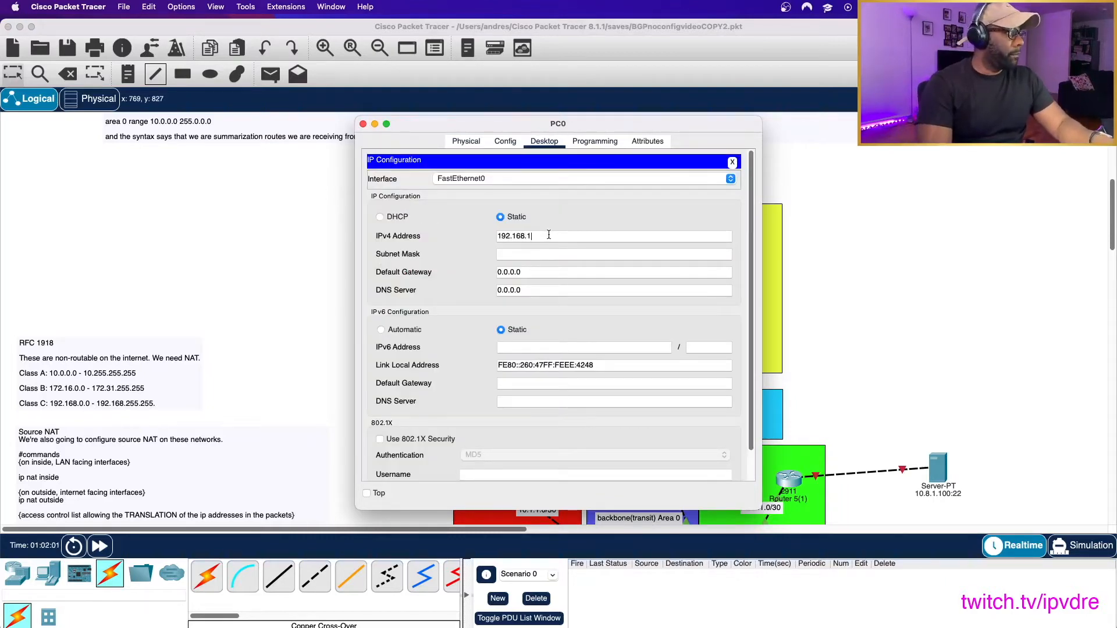
text(.1)
key(Tab)
key(Tab)
- Set PC0's default gateway to 192.168.1.254 and its DNS server to 1.1.1.1
text(192)
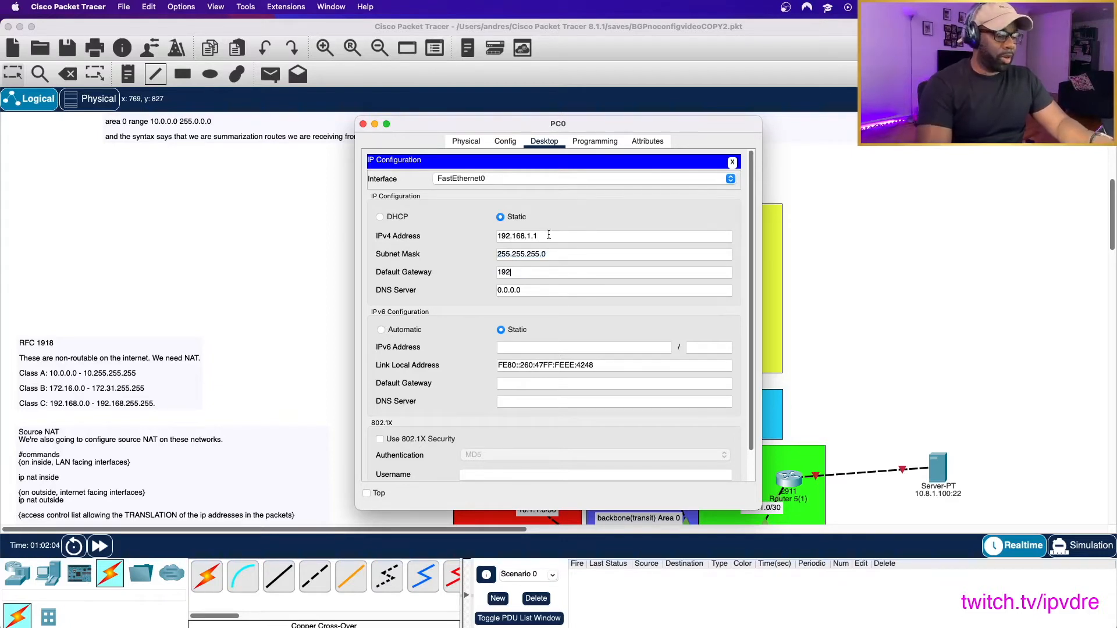
text(.168.1.254)
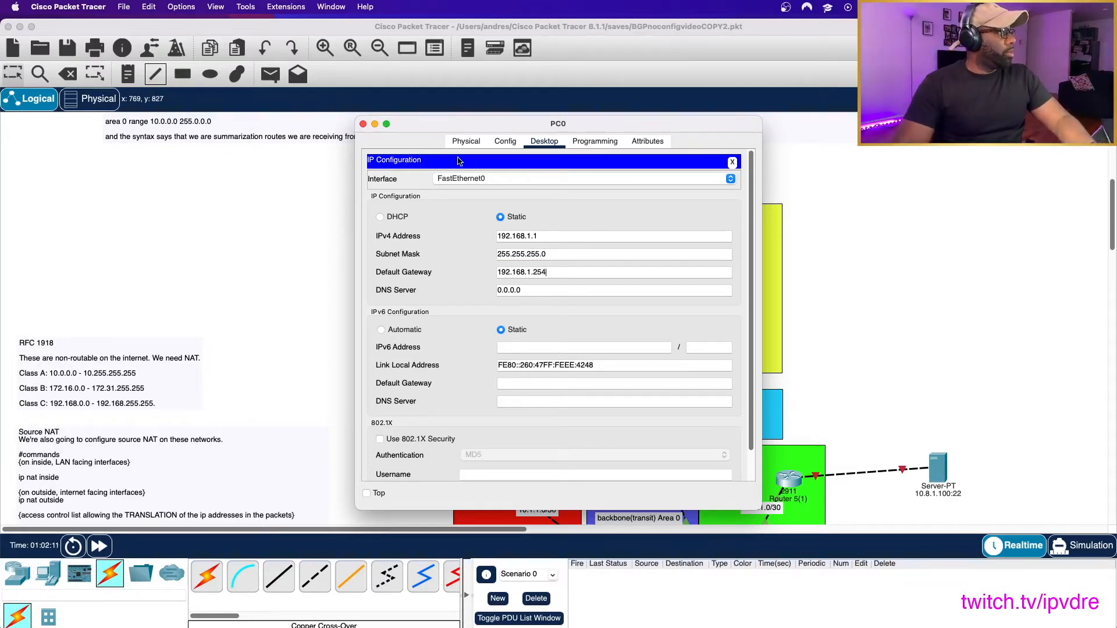
key(Tab)
text(1.1.1.1)
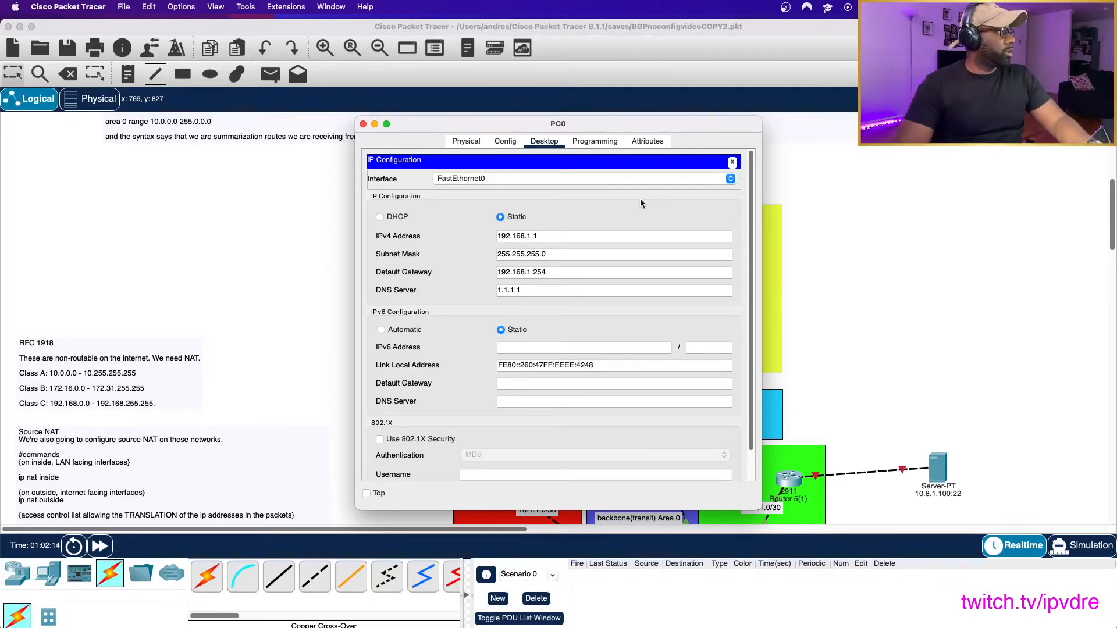
click(733, 163)
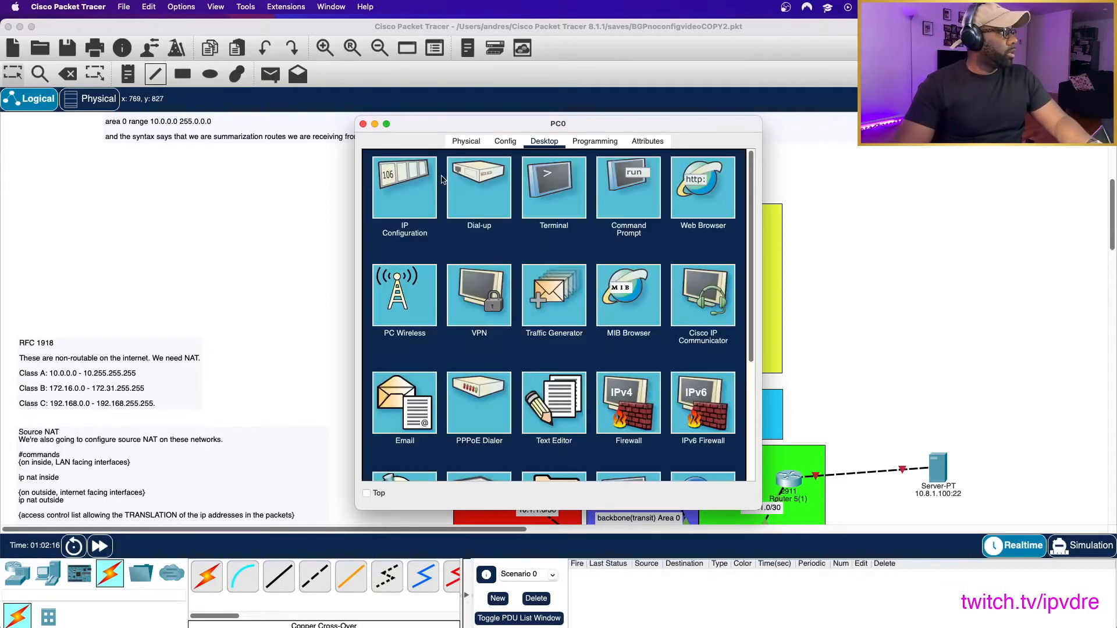
- Return to the topology and save the file under its existing name
click(295, 211)
click(124, 7)
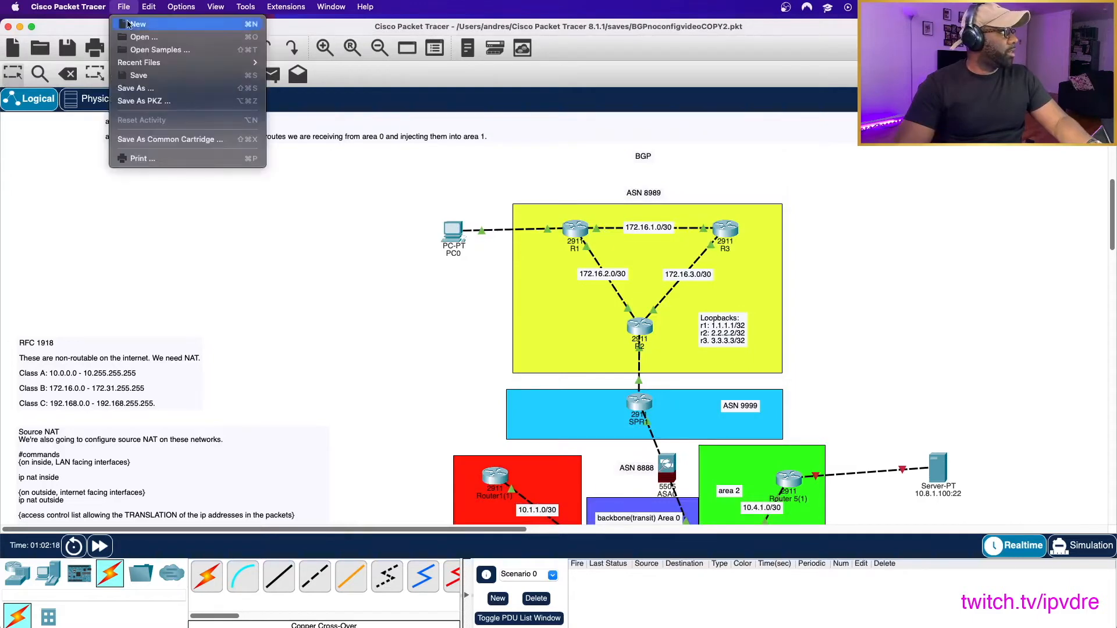
click(138, 76)
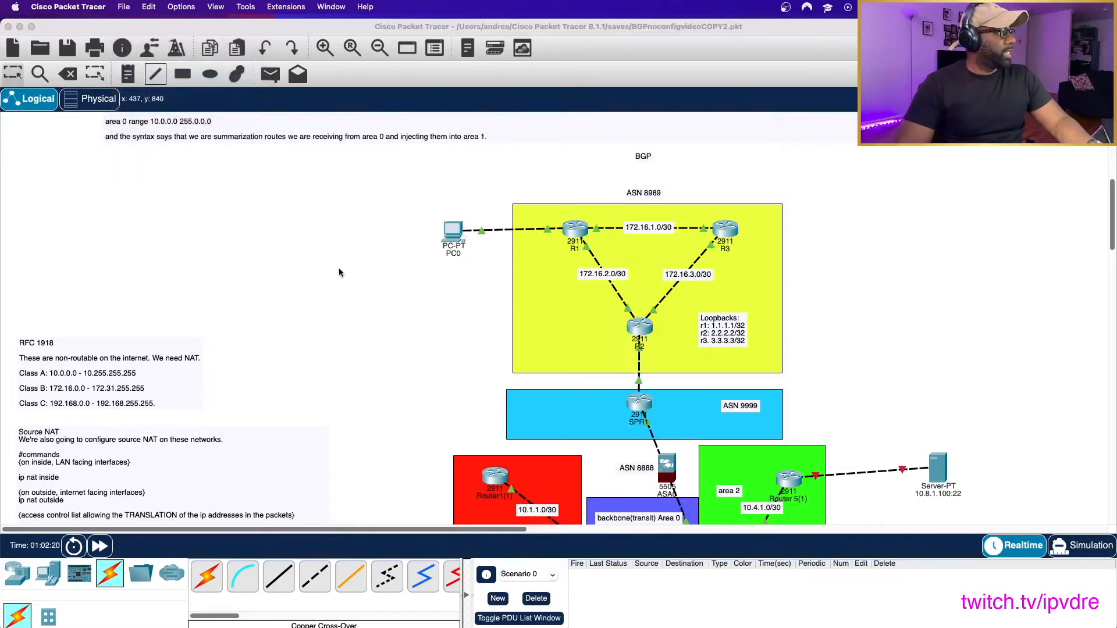
- Review the topology and notes, and check which interfaces connect R2 to its neighbours in ASN 8989
scroll(312, 286, down, 5)
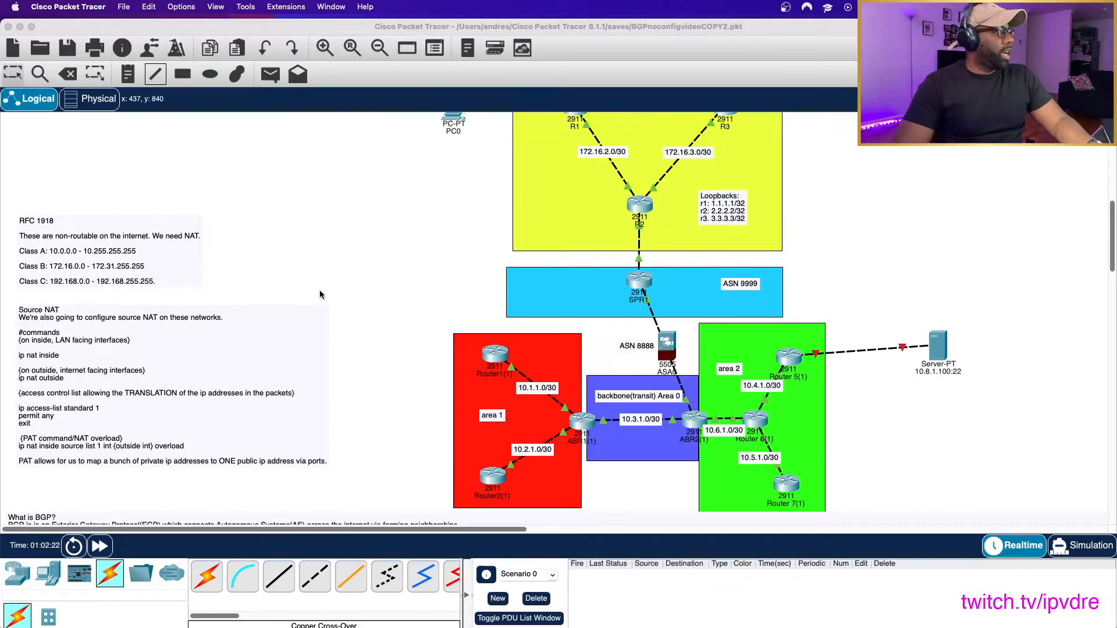
scroll(320, 295, up, 3)
scroll(335, 295, down, 3)
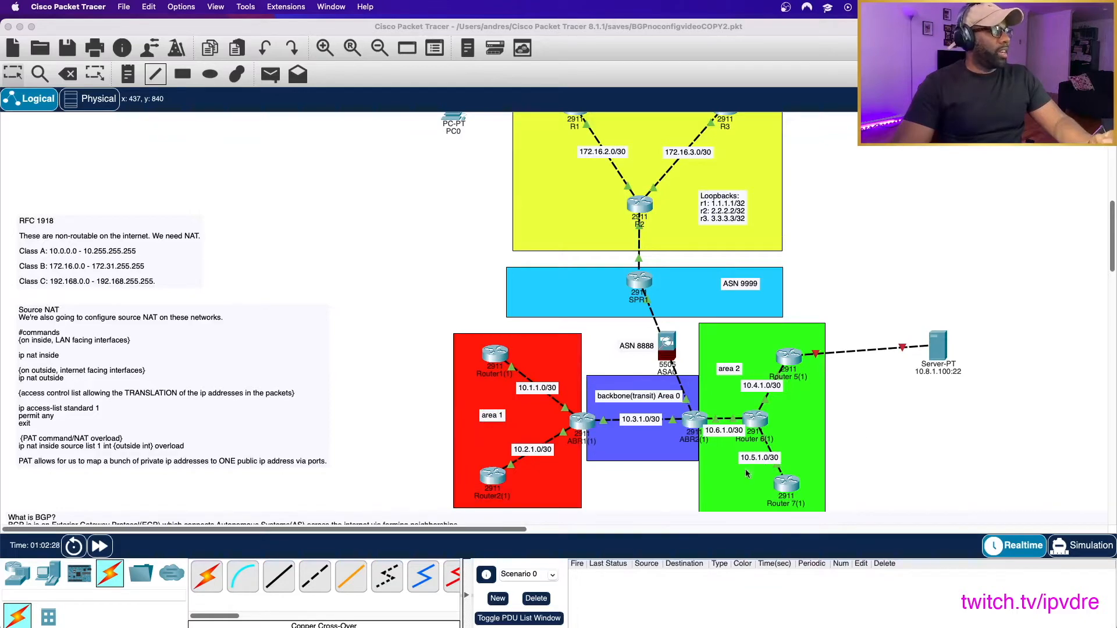
scroll(803, 415, down, 6)
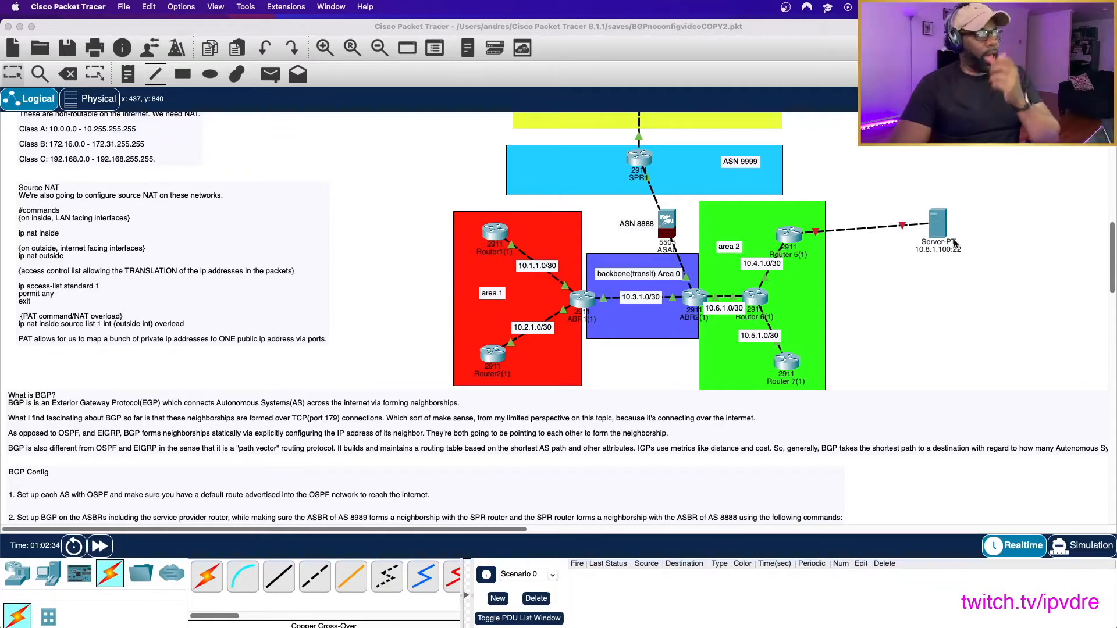
scroll(882, 257, up, 6)
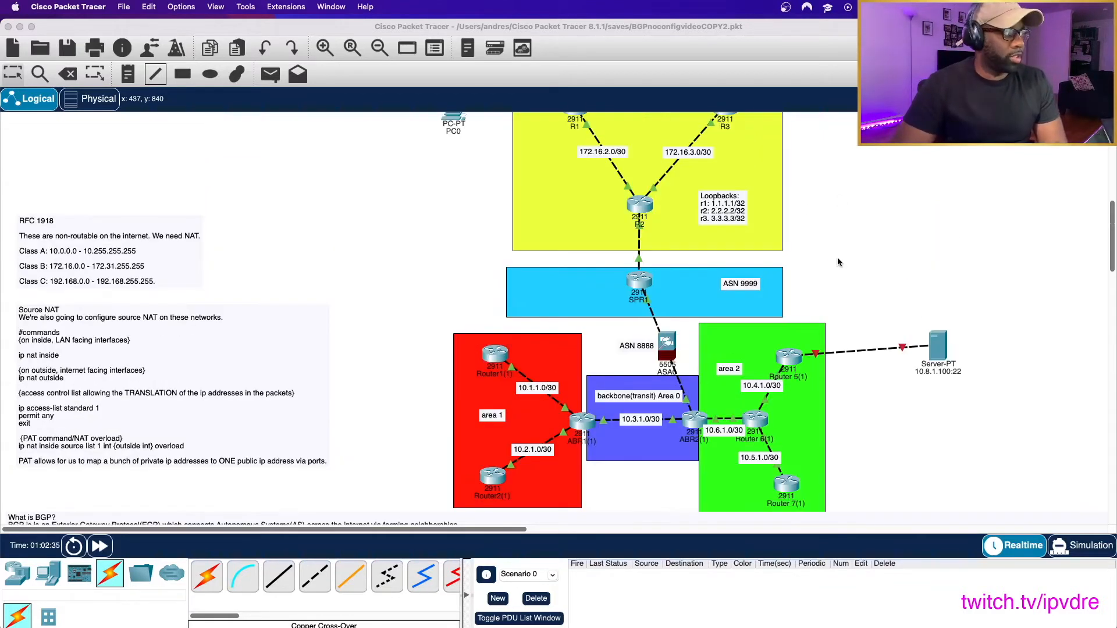
scroll(838, 262, up, 3)
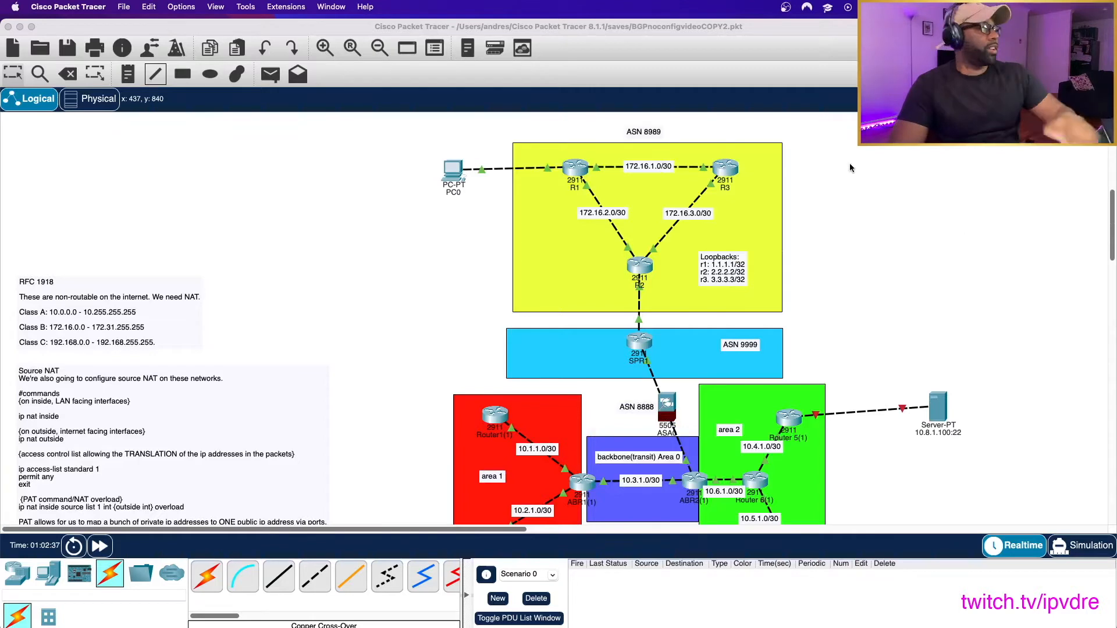
click(639, 266)
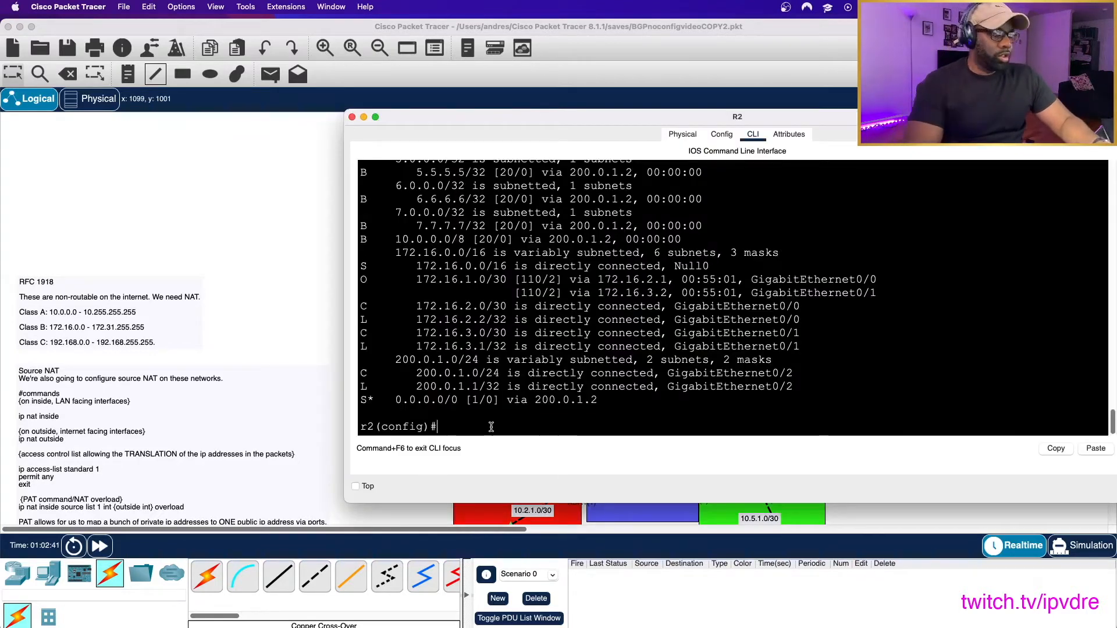
click(272, 196)
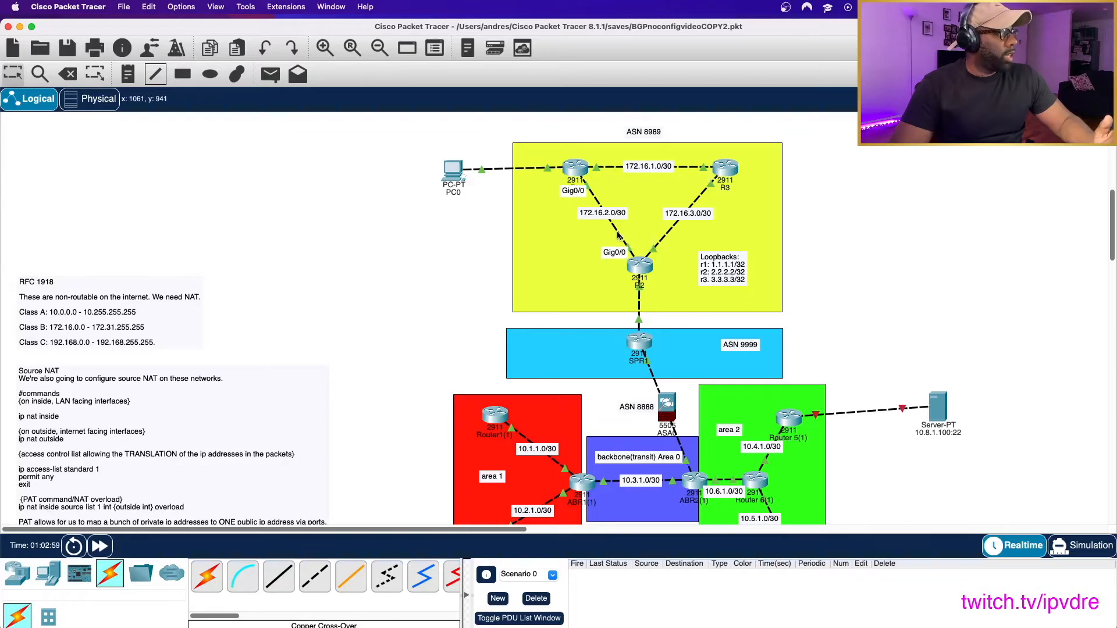
- Mark interface g0/1 of R2 as a NAT inside interface with ip nat inside
click(640, 266)
text(int g0/1)
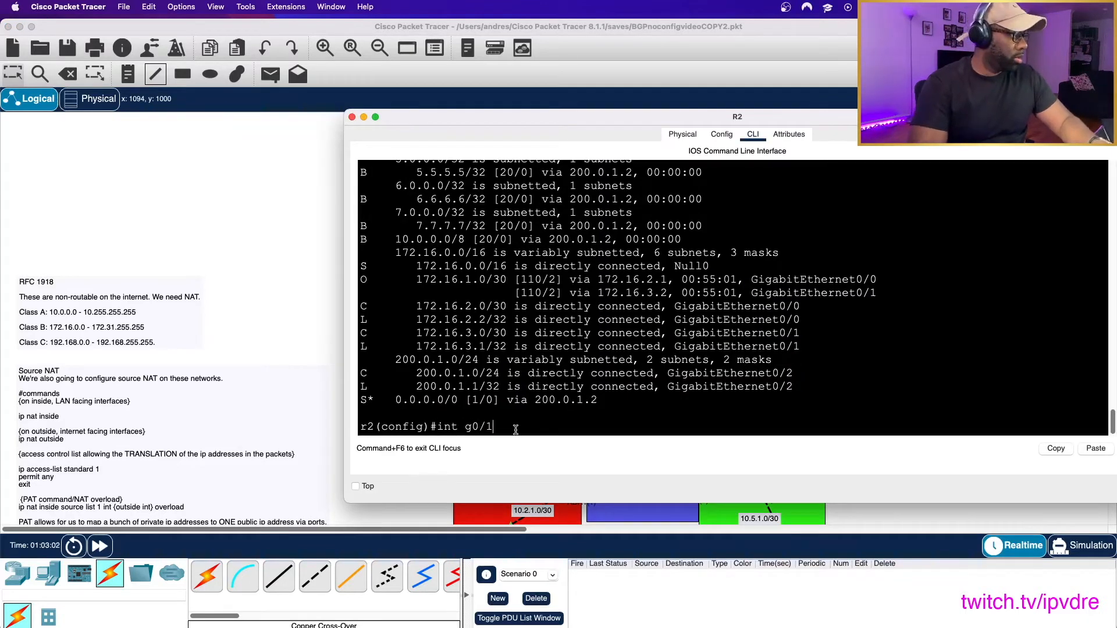
key(Return)
text(ip nat )
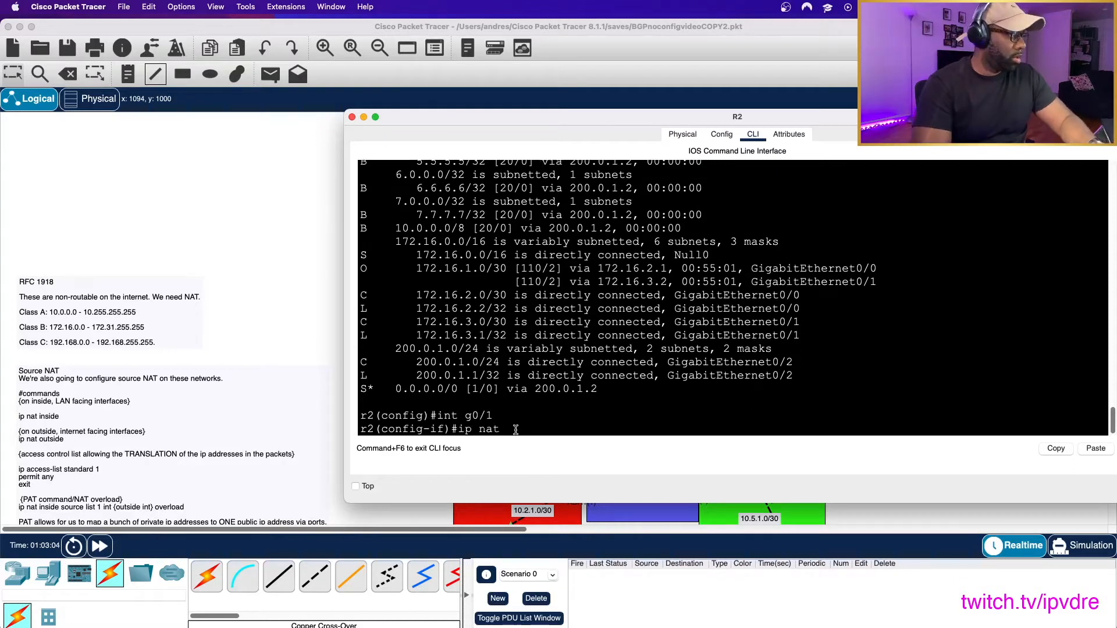
text(inside)
key(Return)
- Mark interface g0/0 of R2 as a NAT inside interface with ip nat inside
text(int g0/0)
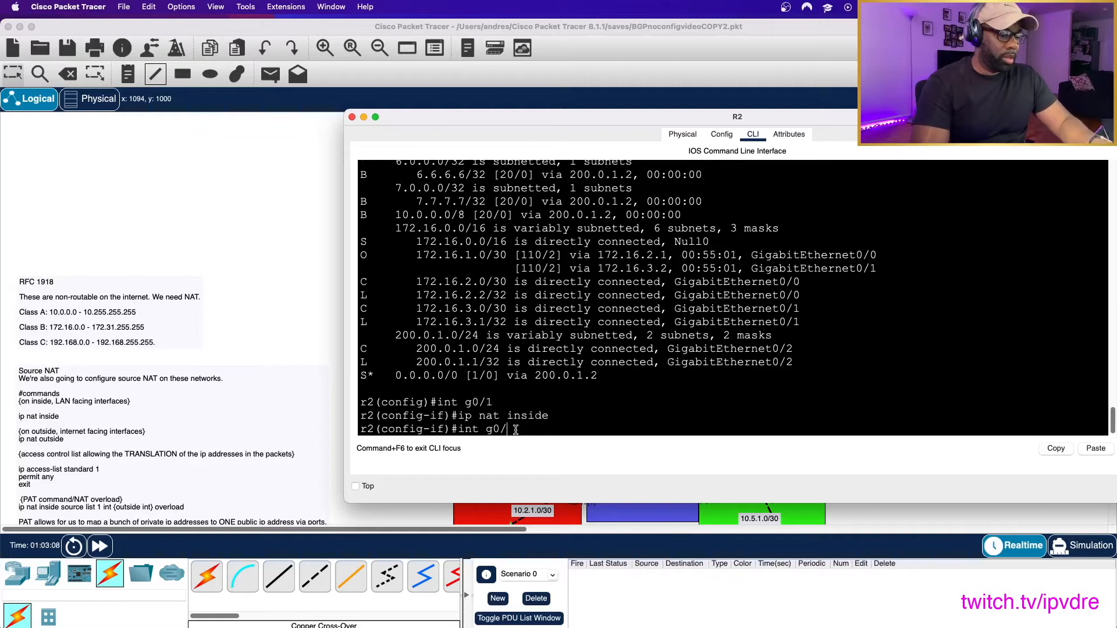
key(Return)
text(ip nat inside)
key(Return)
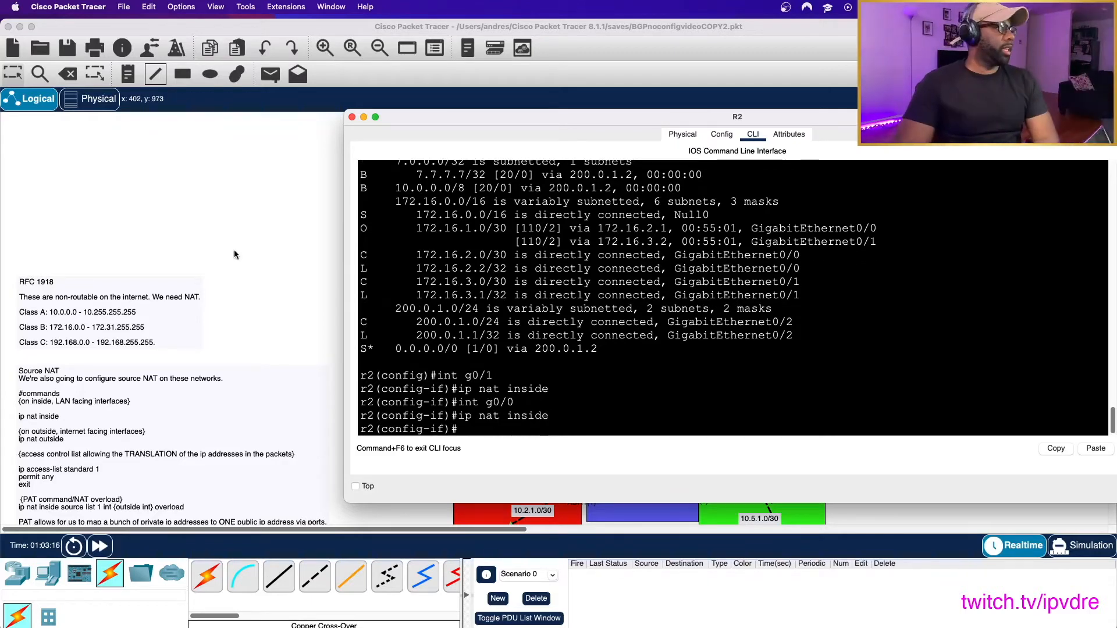
- Mark interface g0/2 of R2, facing SPR1, as the NAT outside interface with ip nat outside
click(263, 256)
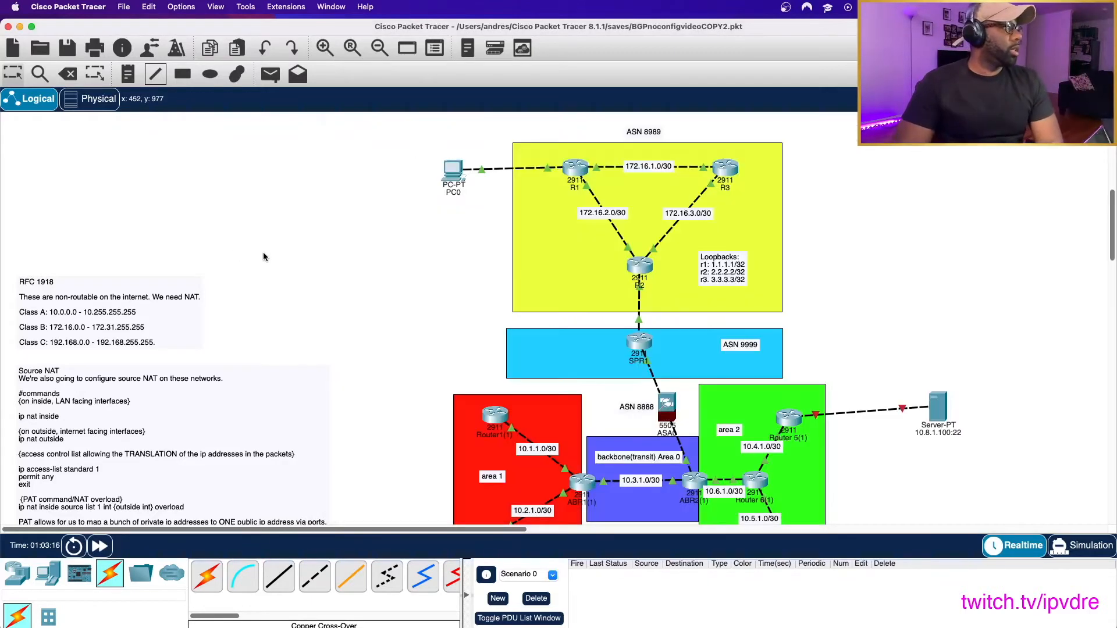
click(638, 291)
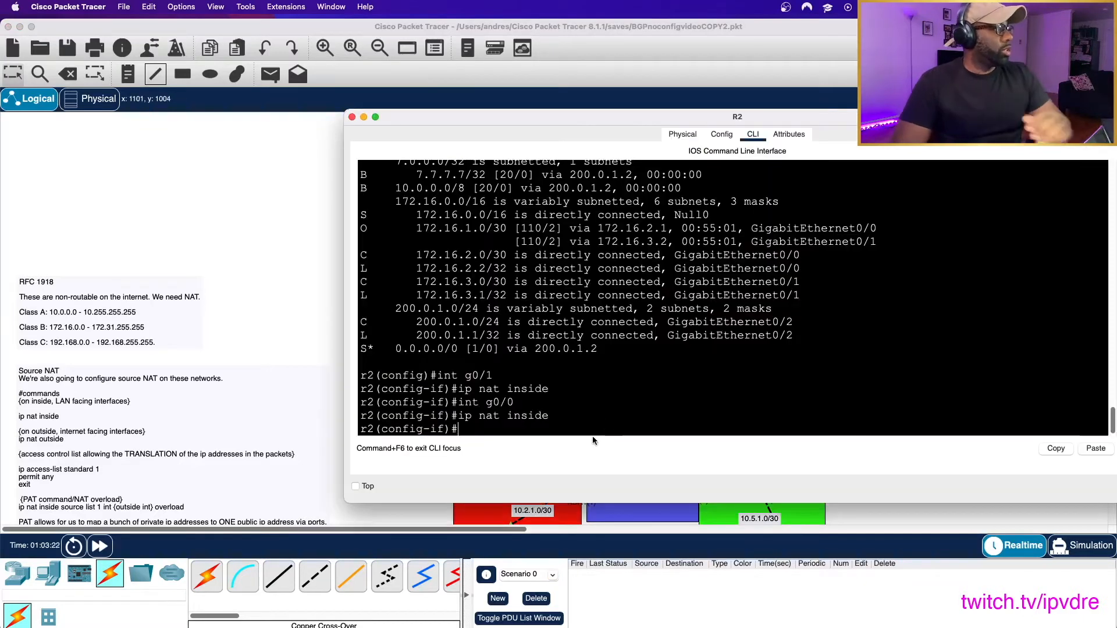
text(0/2)
key(Return)
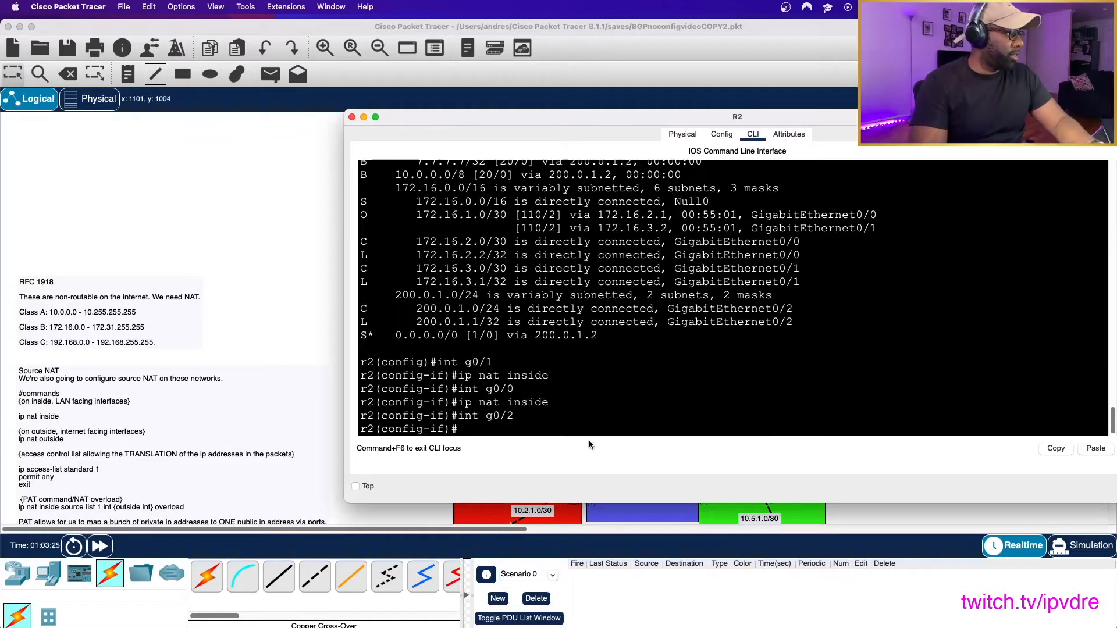
text(ip nat outside)
key(Return)
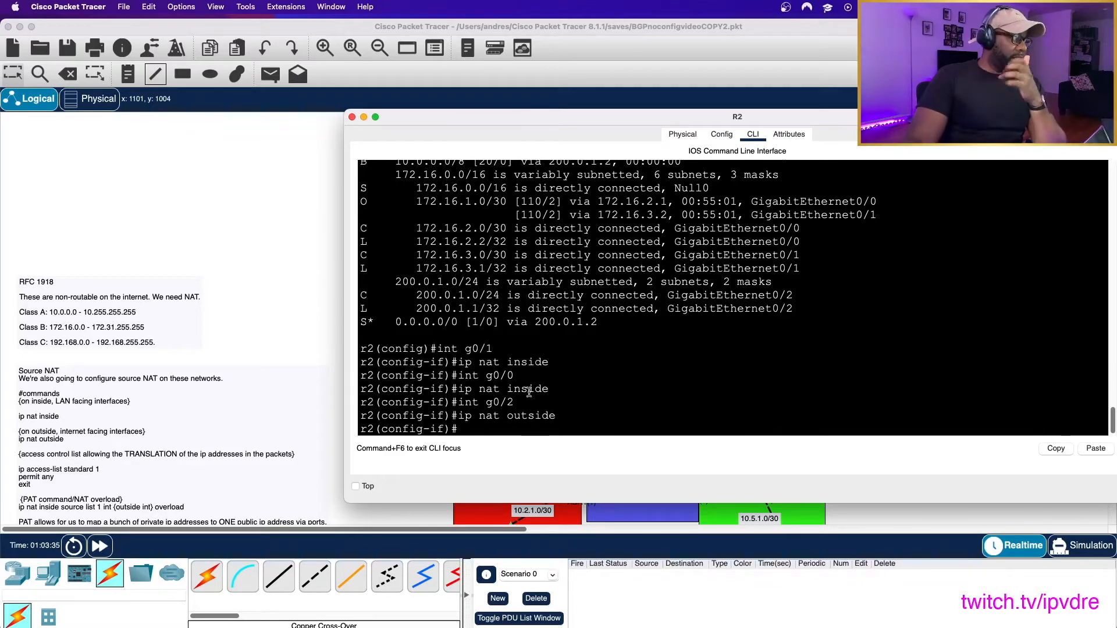
click(278, 260)
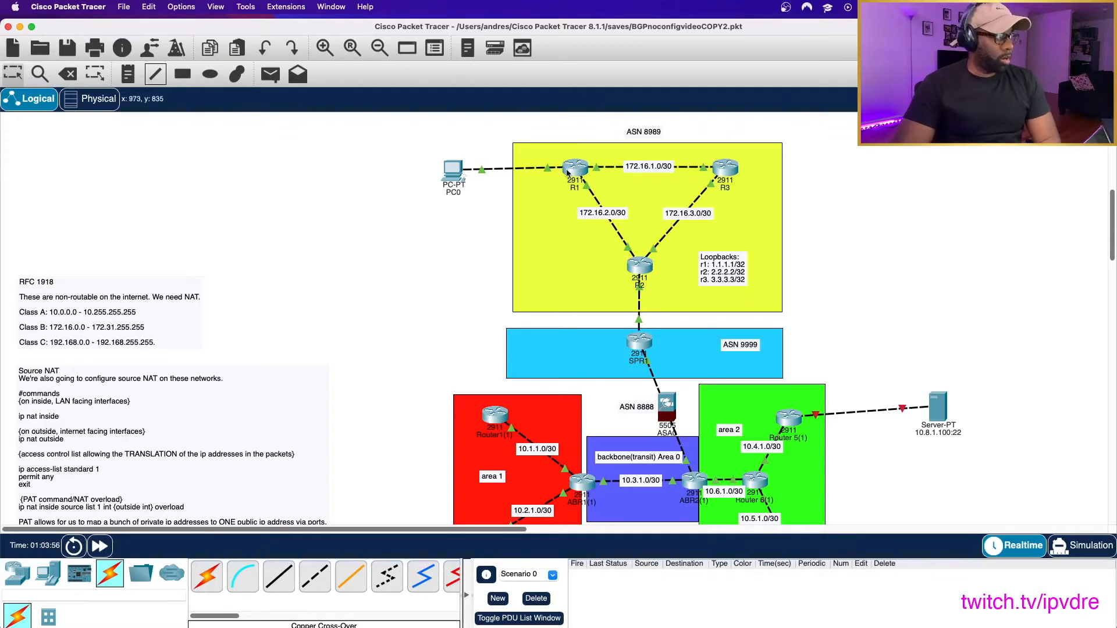
drag(850, 445, 991, 429)
click(975, 380)
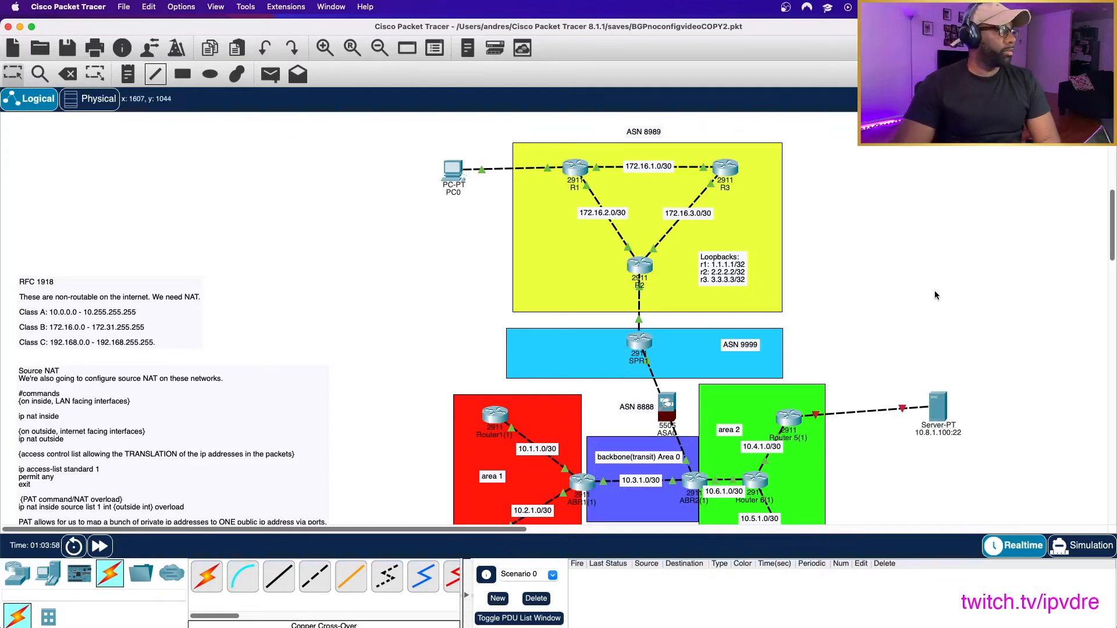
- Run do sh ip protocols on R2 and read through the BGP and OSPF details, including its autonomous system boundary role
click(638, 267)
text(do sh ip protocols)
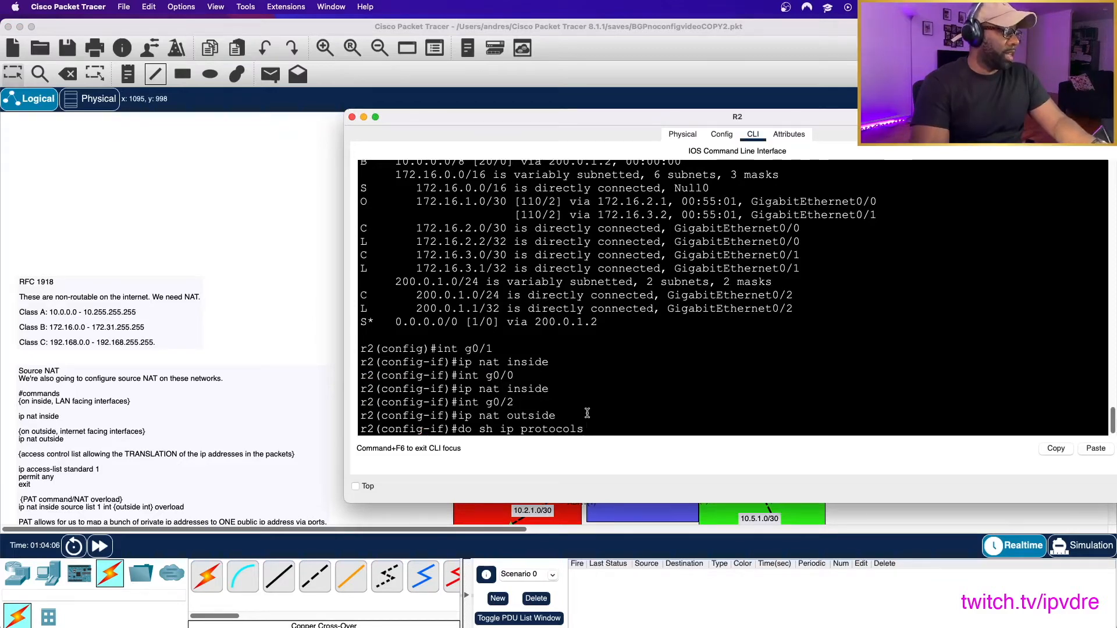
key(Return)
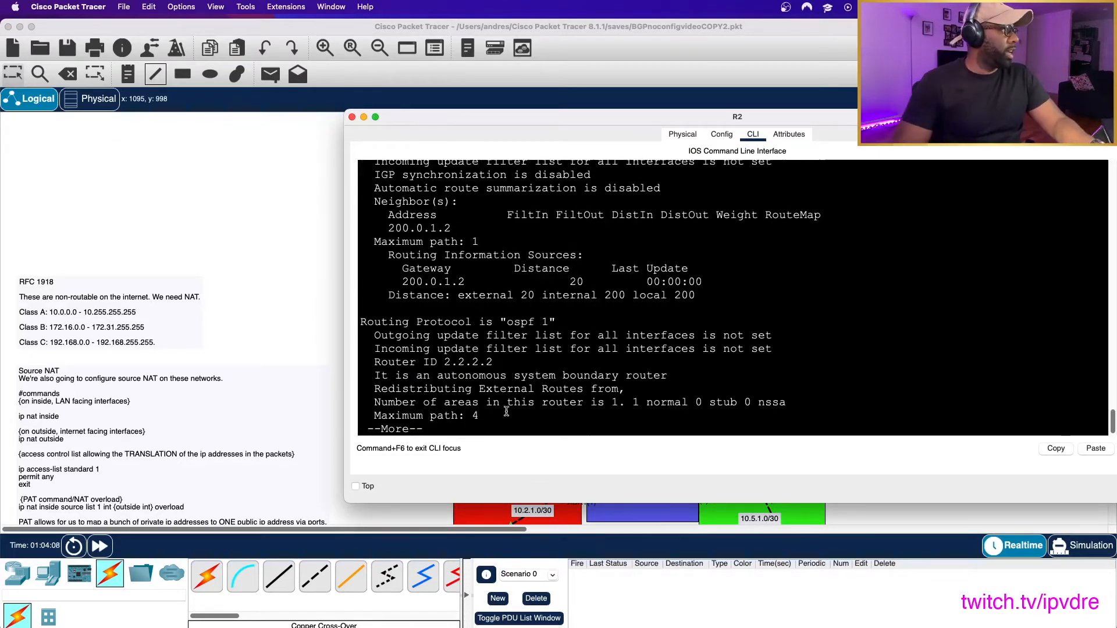
scroll(503, 414, up, 3)
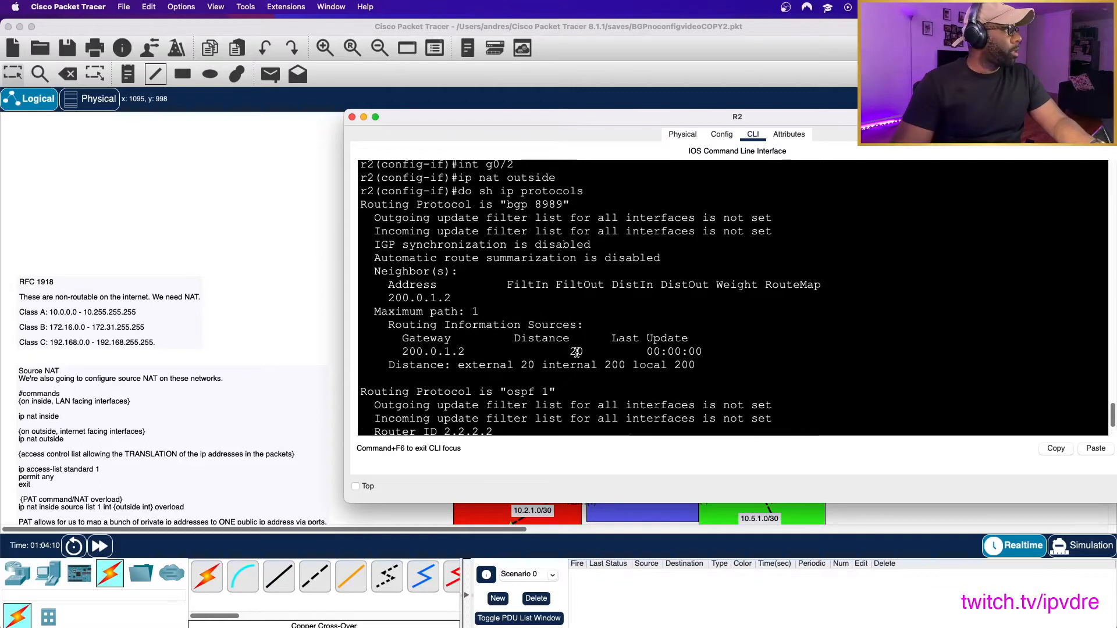
scroll(576, 352, down, 3)
drag(377, 377, 671, 377)
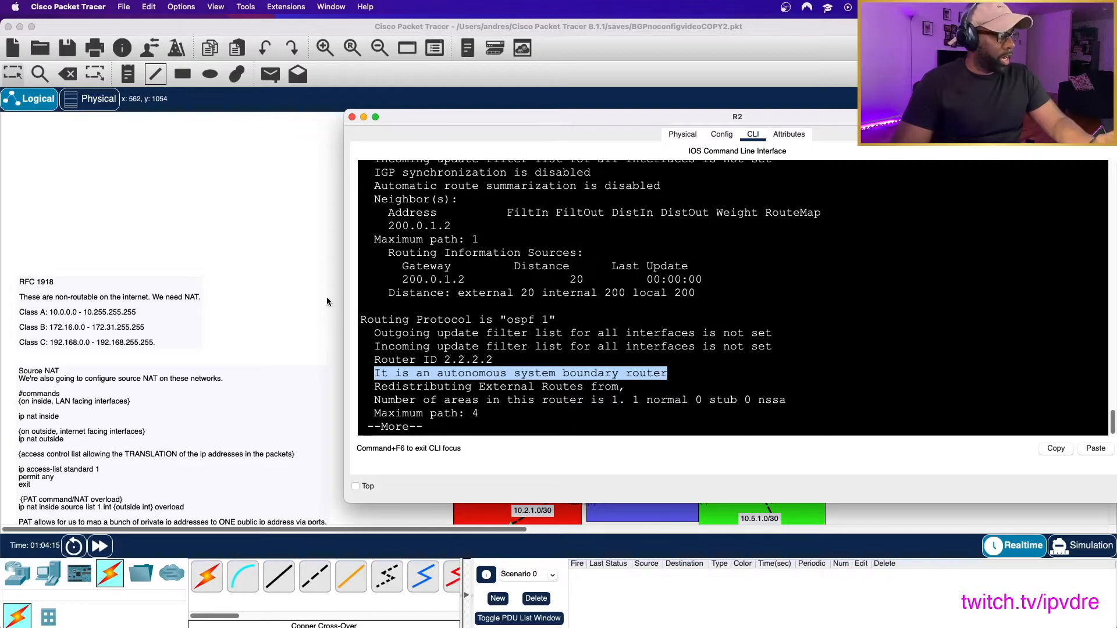
click(477, 401)
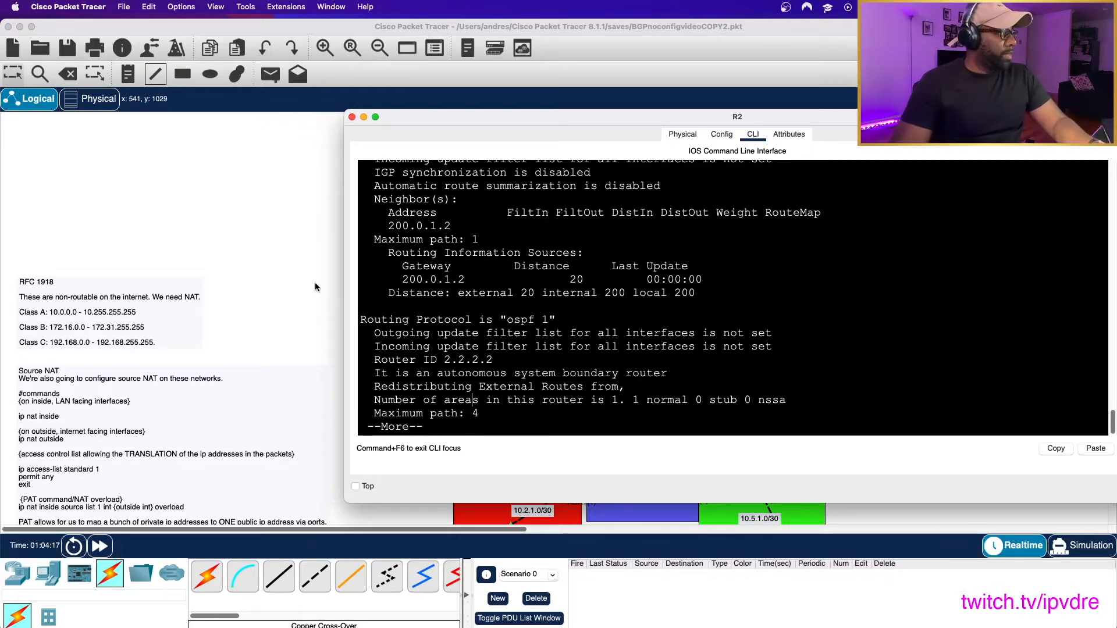
click(312, 281)
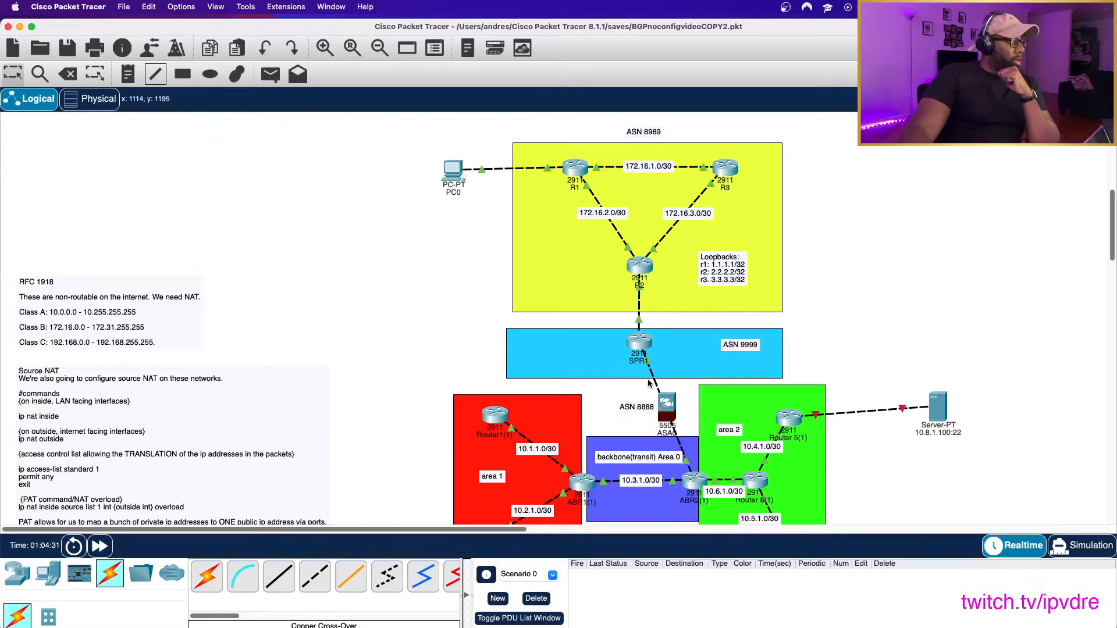
click(644, 268)
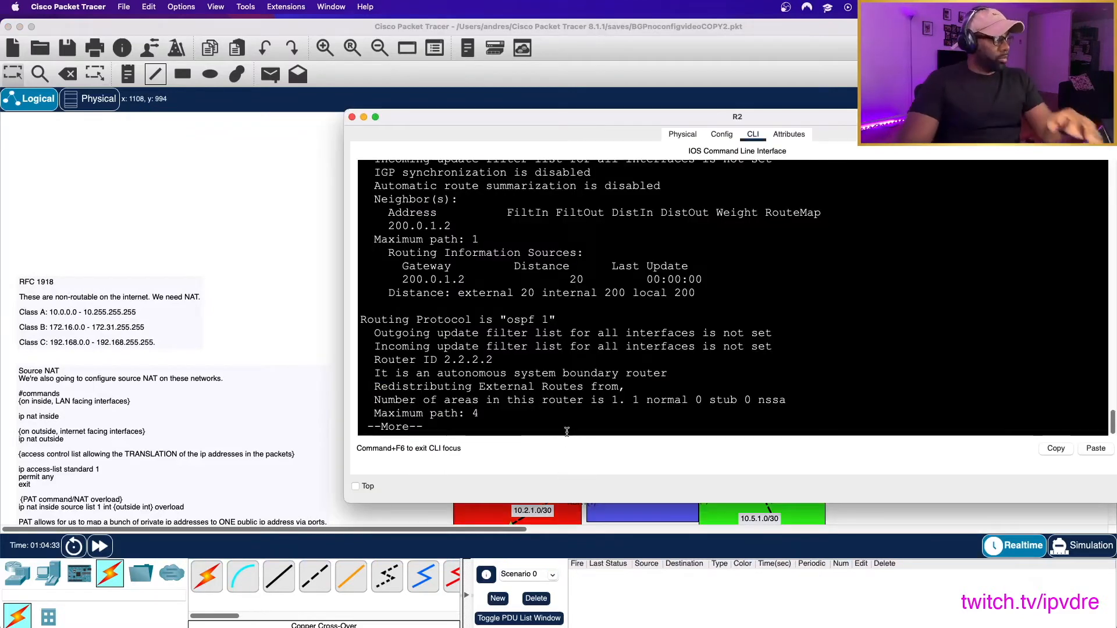
key(space)
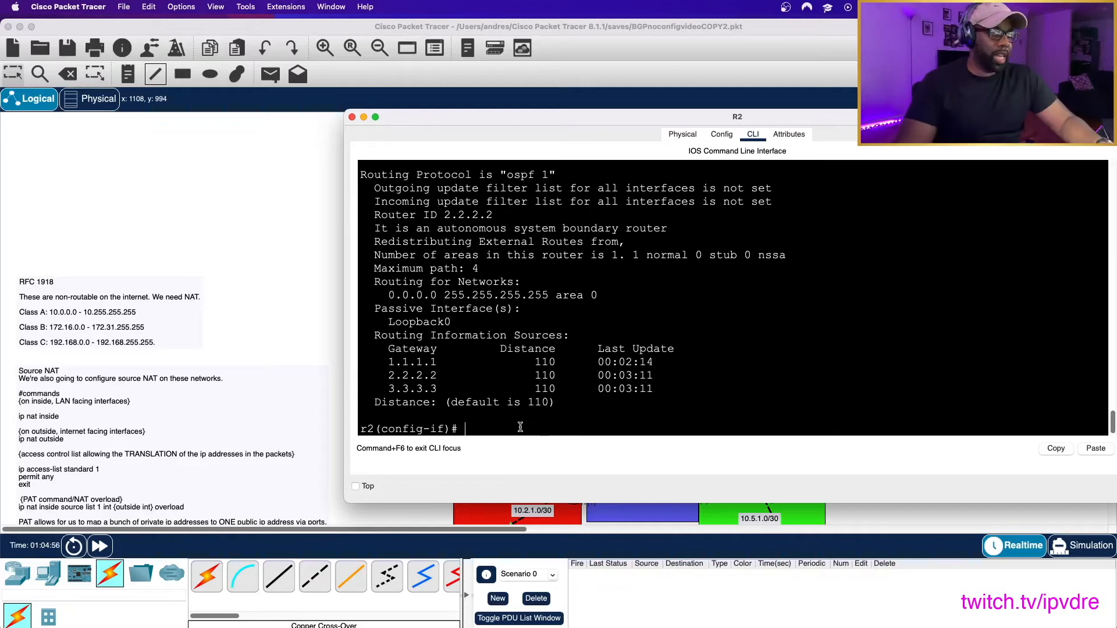
- Create standard access list 1 on R2 with a permit any entry, and return to global configuration mode
text(ip access)
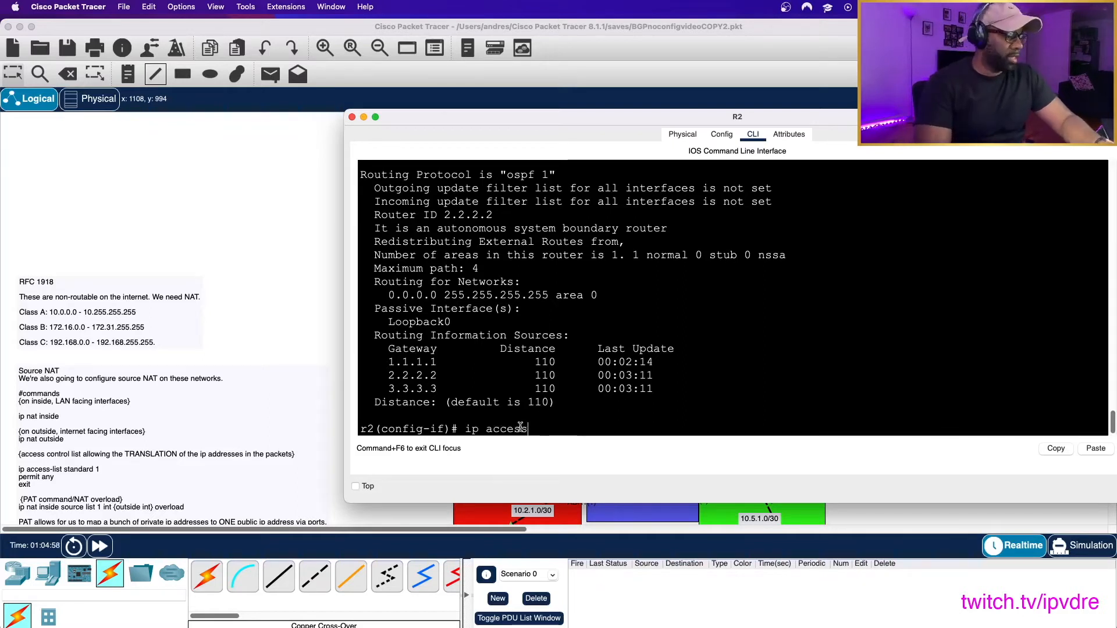
text(0)
key(BackSpace)
text(-k)
key(BackSpace)
text(list)
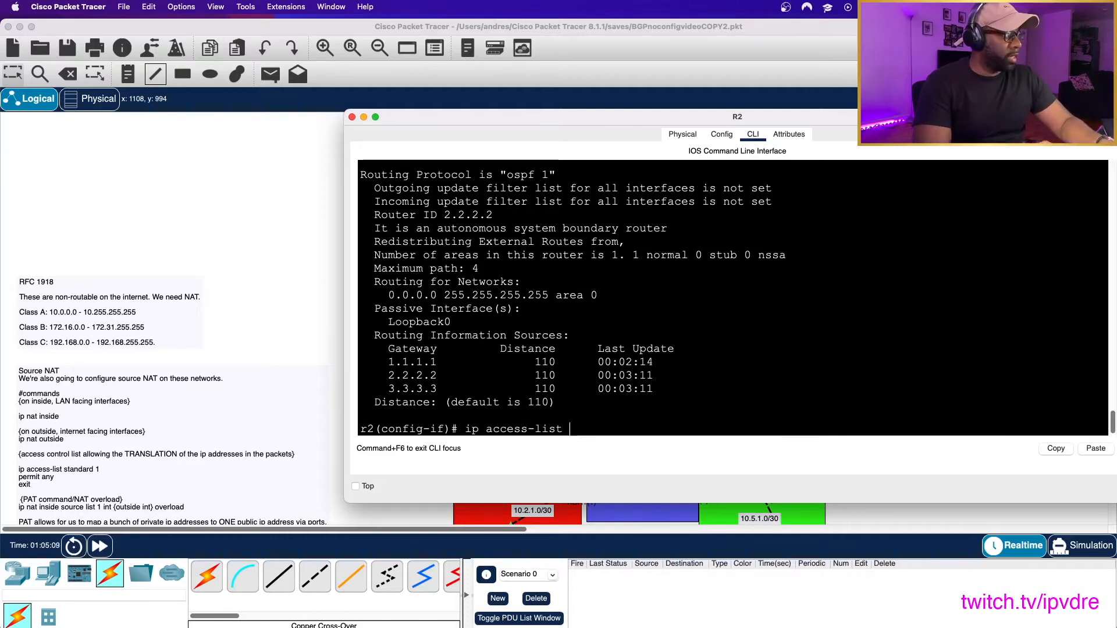
text(standard 1)
key(Return)
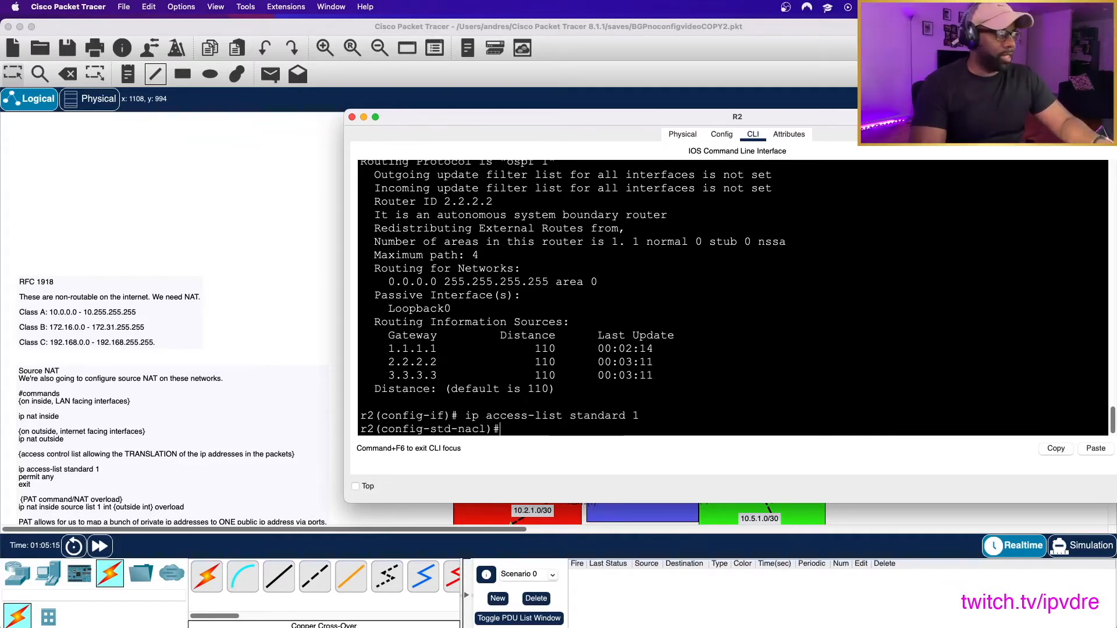
text(permit any)
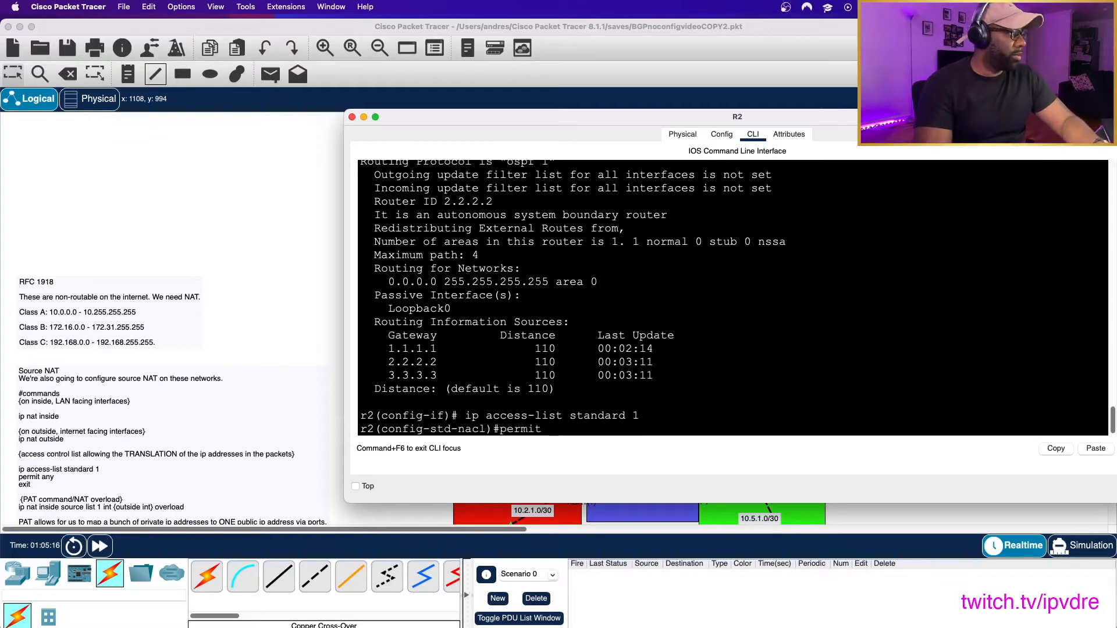
key(Return)
text(exit)
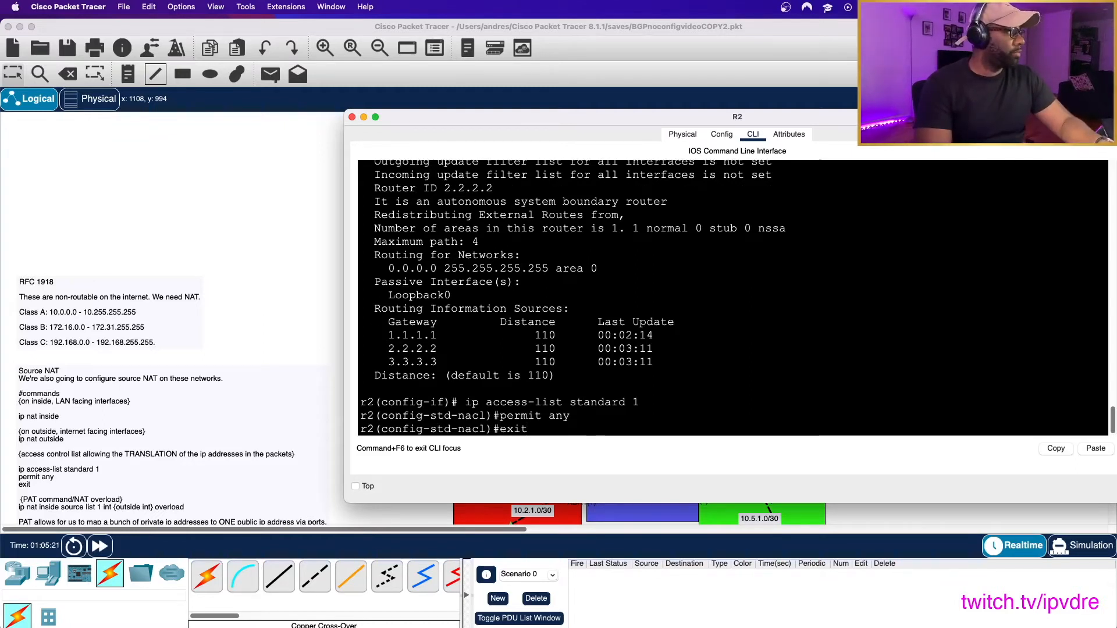
key(Return)
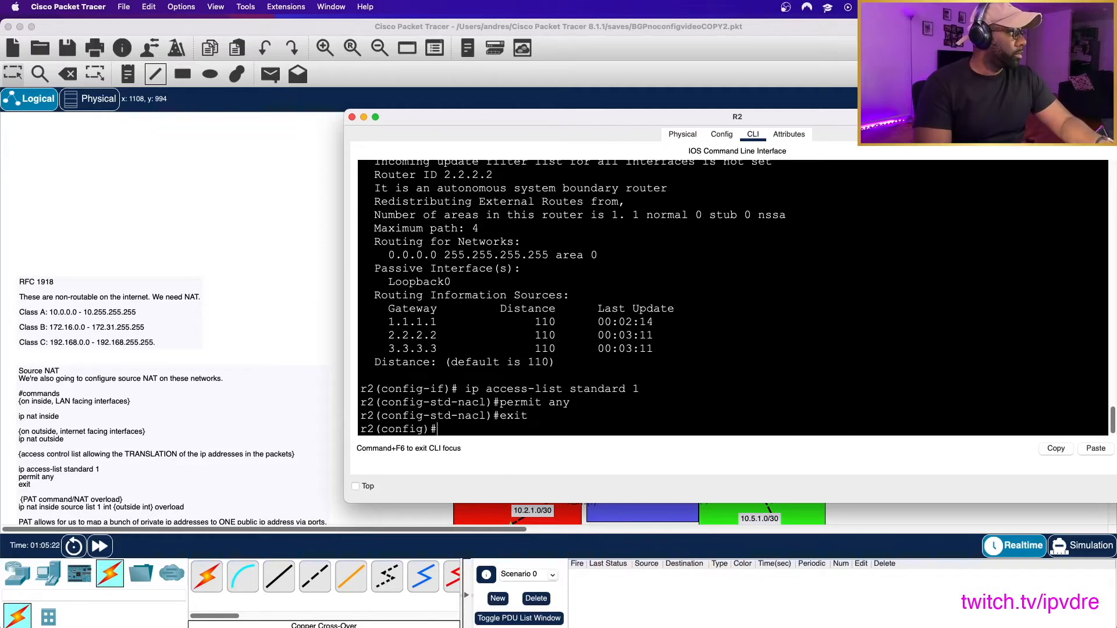
- Enter standard access list 1 on R2 again, repeat its permit any entry, and exit the list
text(ip acces)
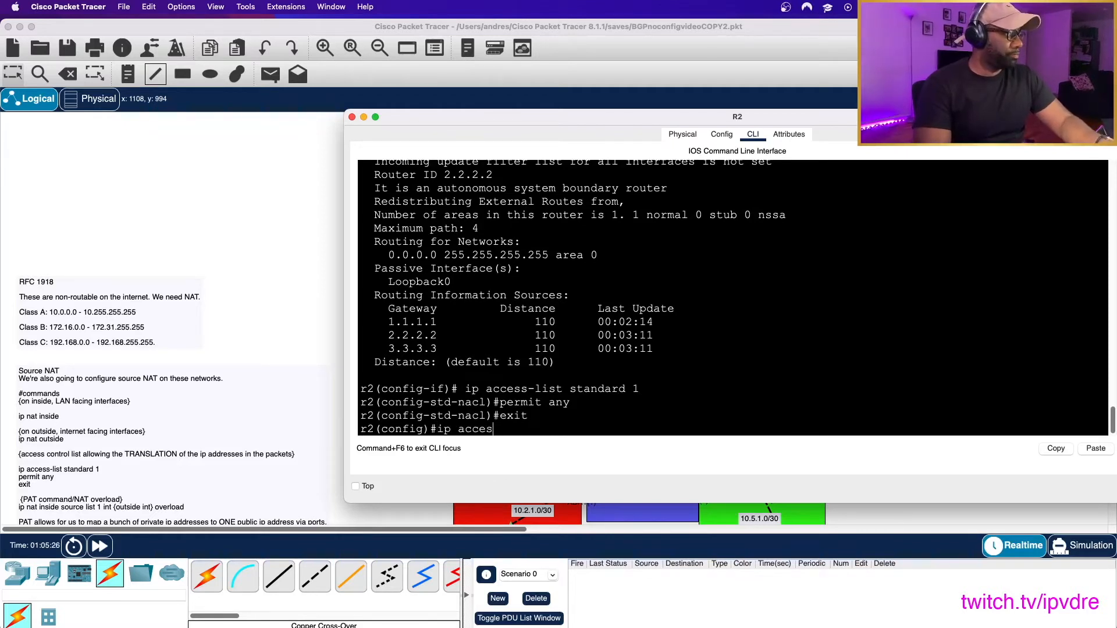
text(s-list st)
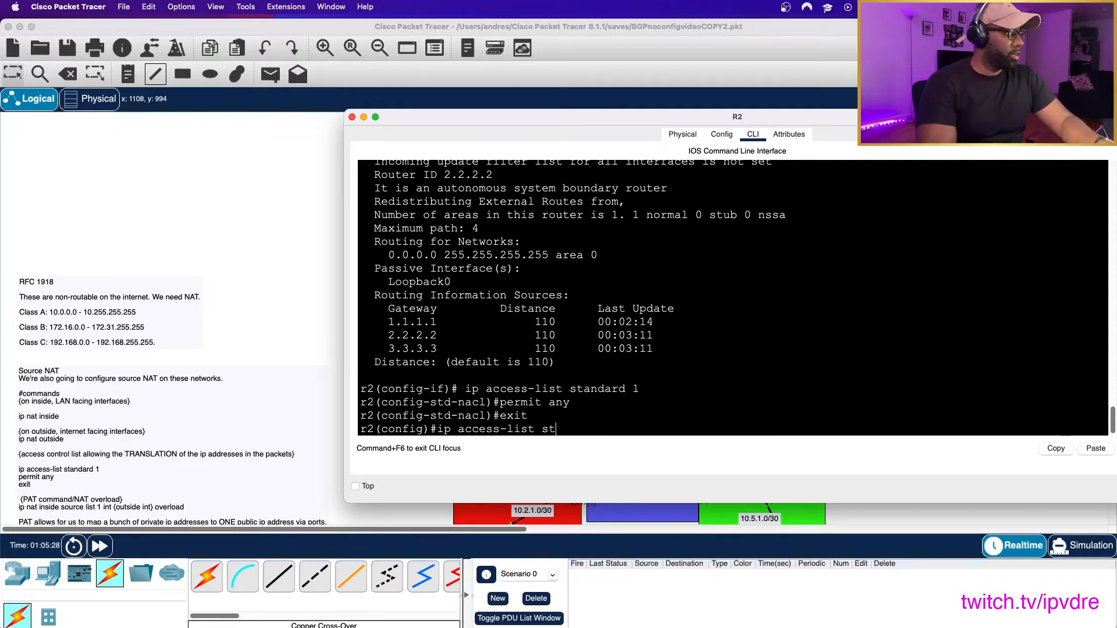
text(anda)
key(BackSpace)
text(dard)
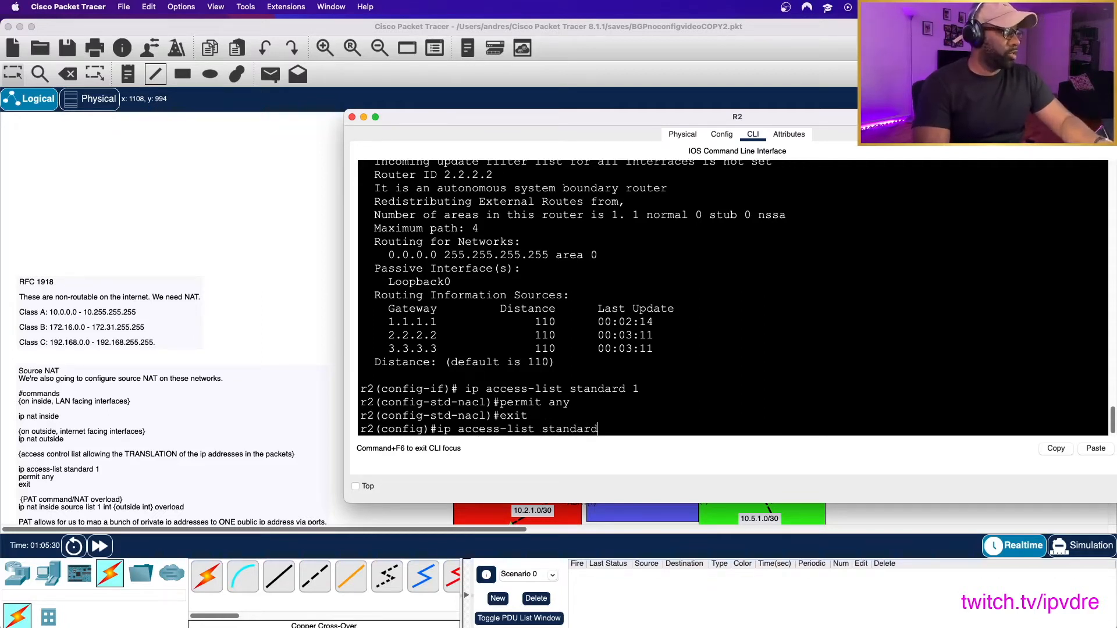
text( 1)
key(Return)
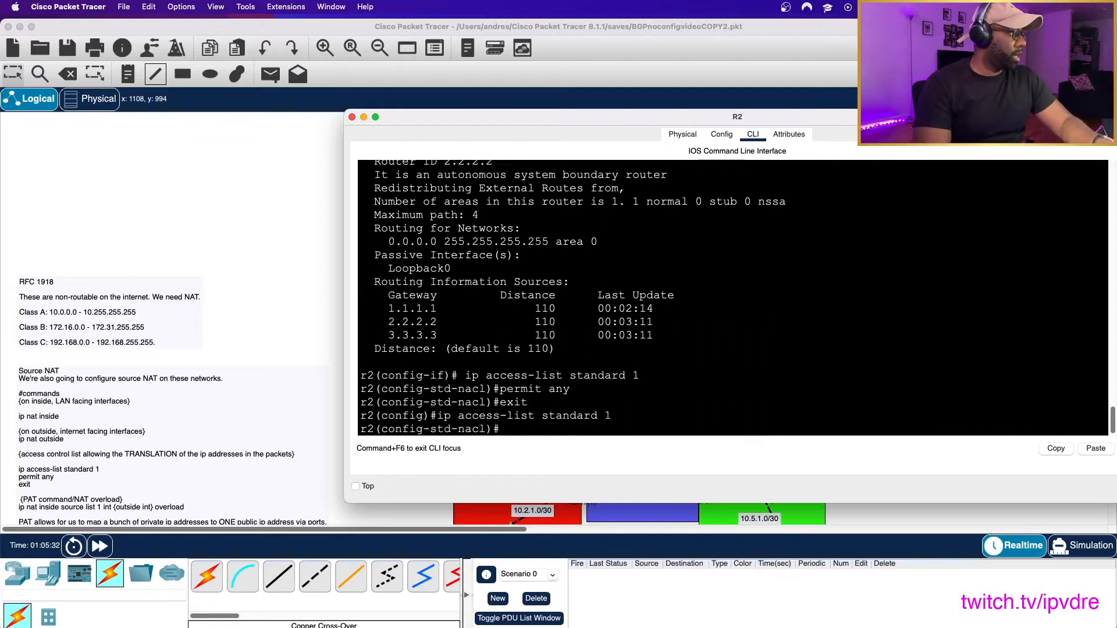
text(permit any)
key(Return)
text(exit)
key(Return)
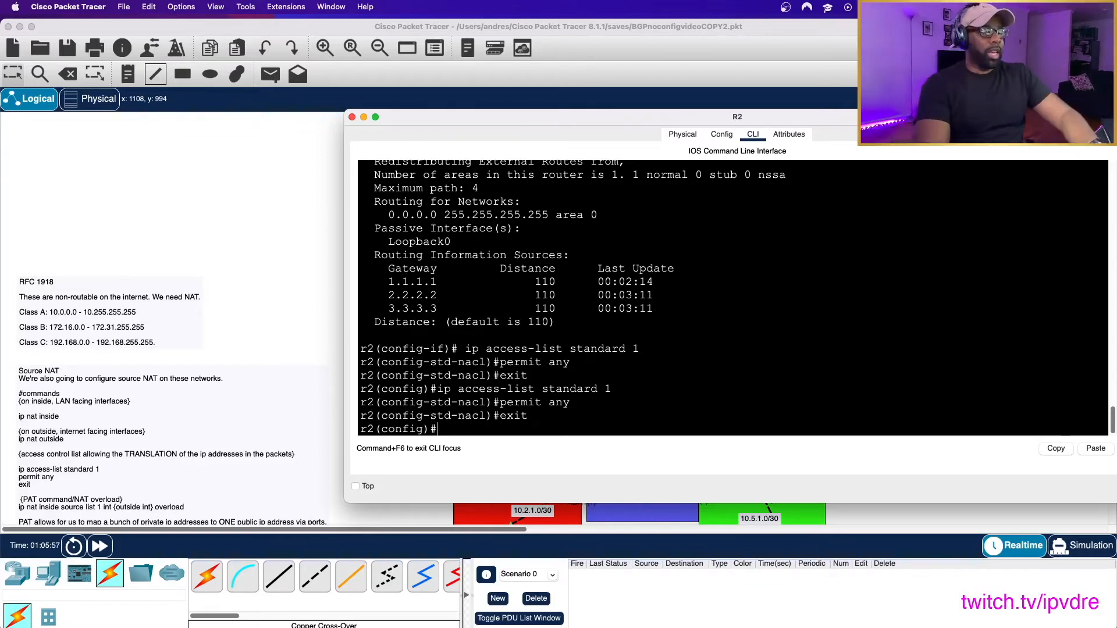
- Configure PAT on R2 with ip nat inside source list 1 int g0/2 overload, and exit configuration mode
text(nat inside source list 12)
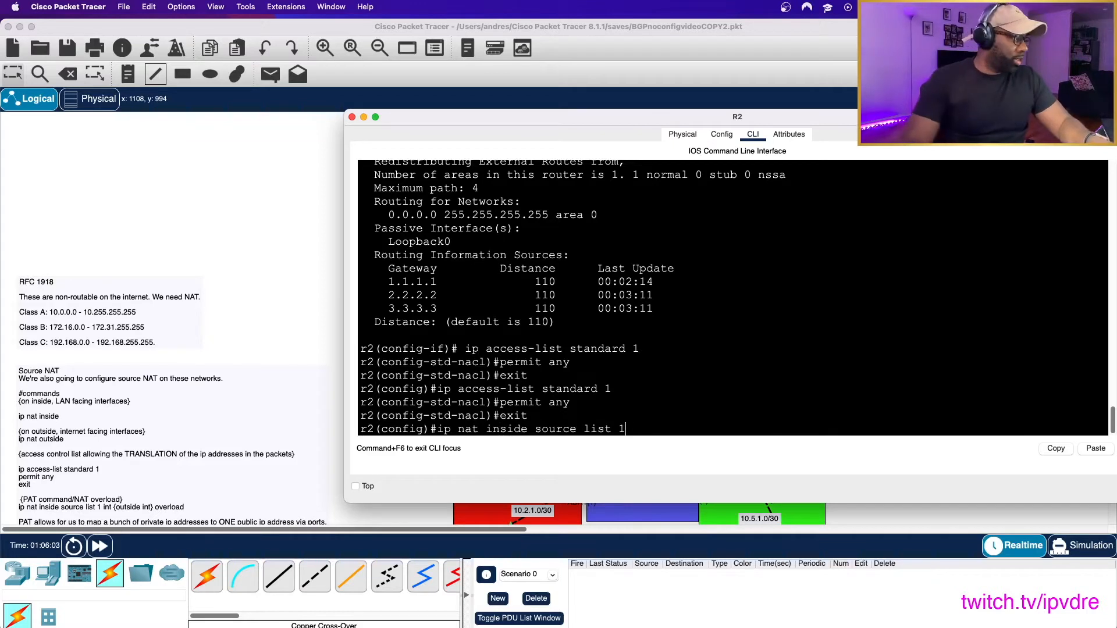
double_click(607, 389)
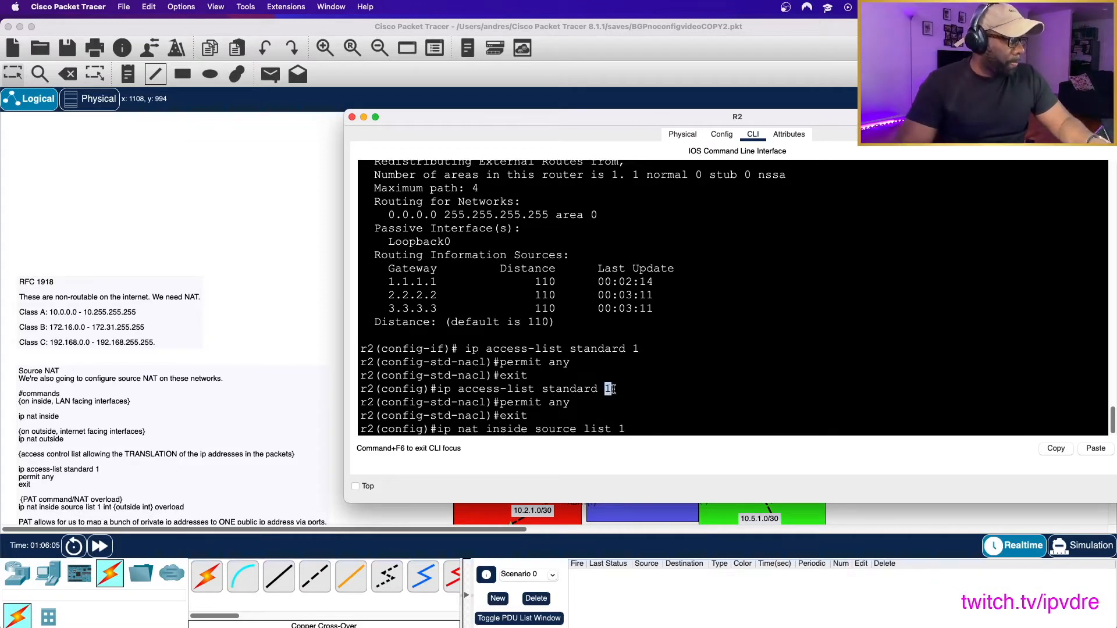
click(670, 430)
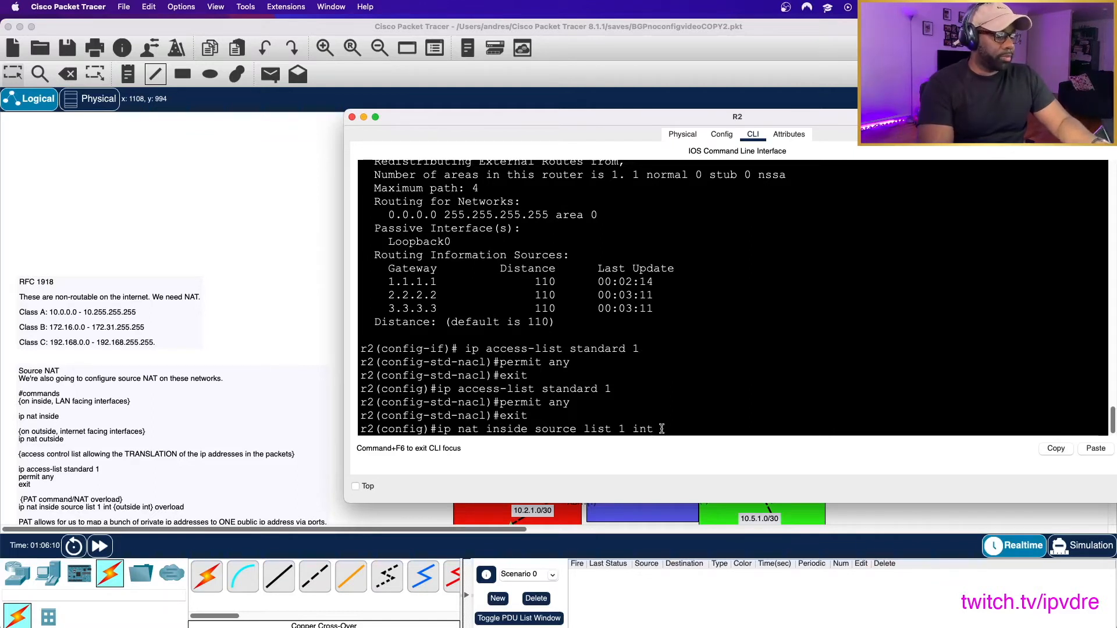
text(g0)
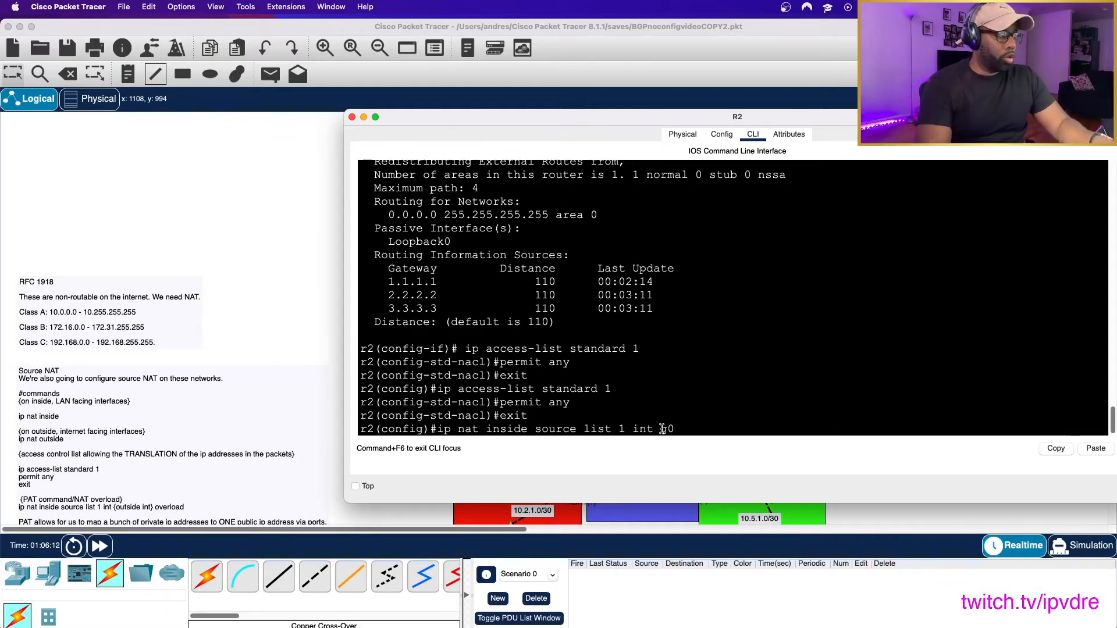
text(/2 overload)
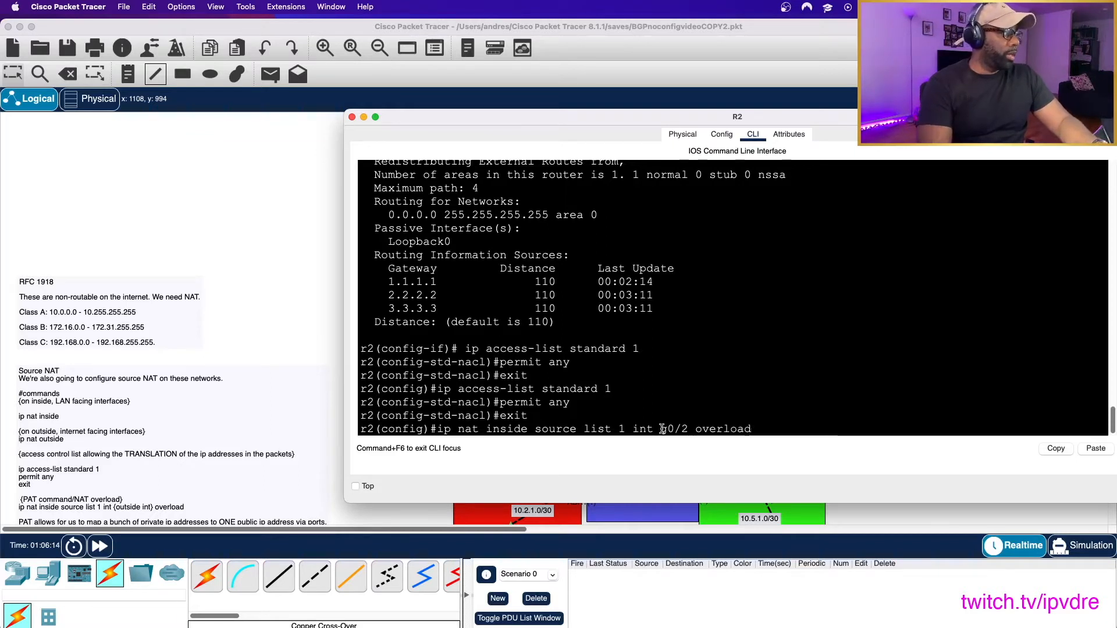
key(Return)
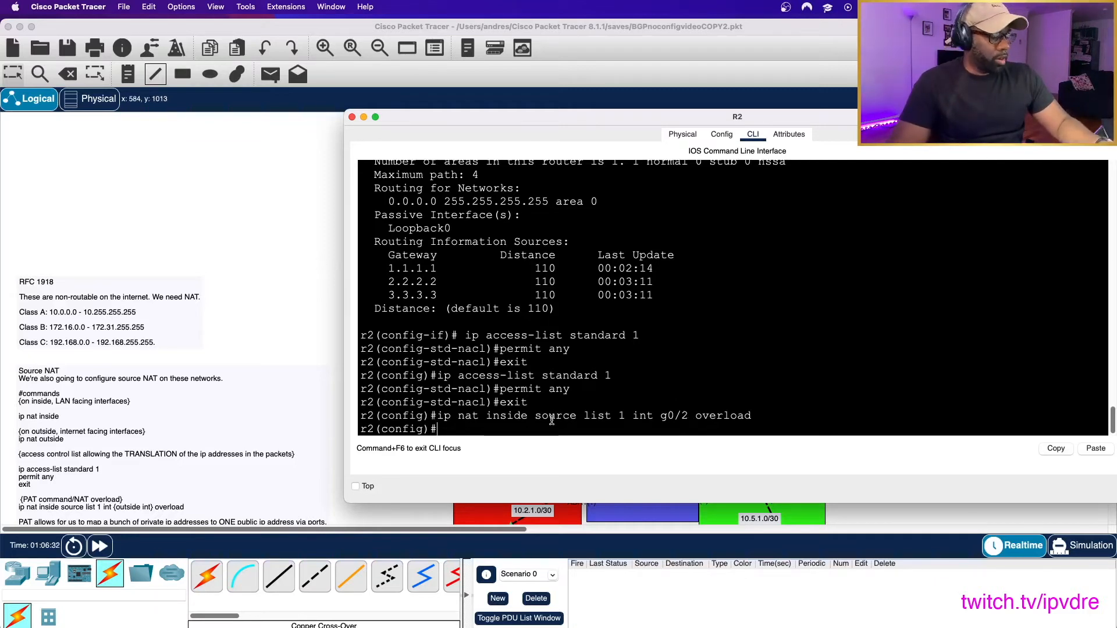
text(exit)
key(Return)
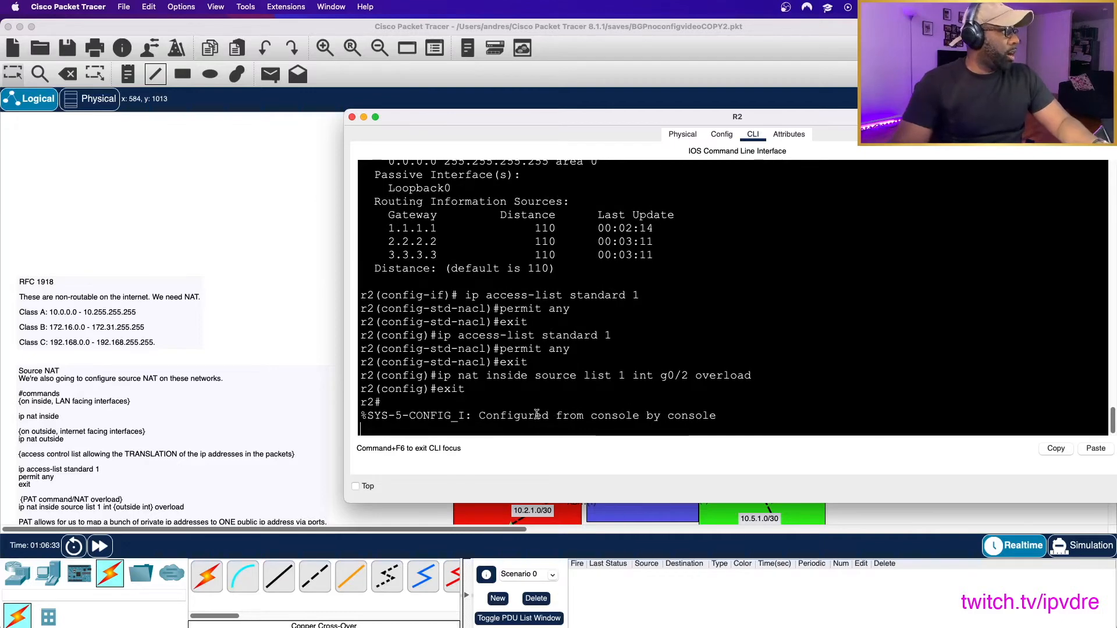
key(Return)
key(Return)
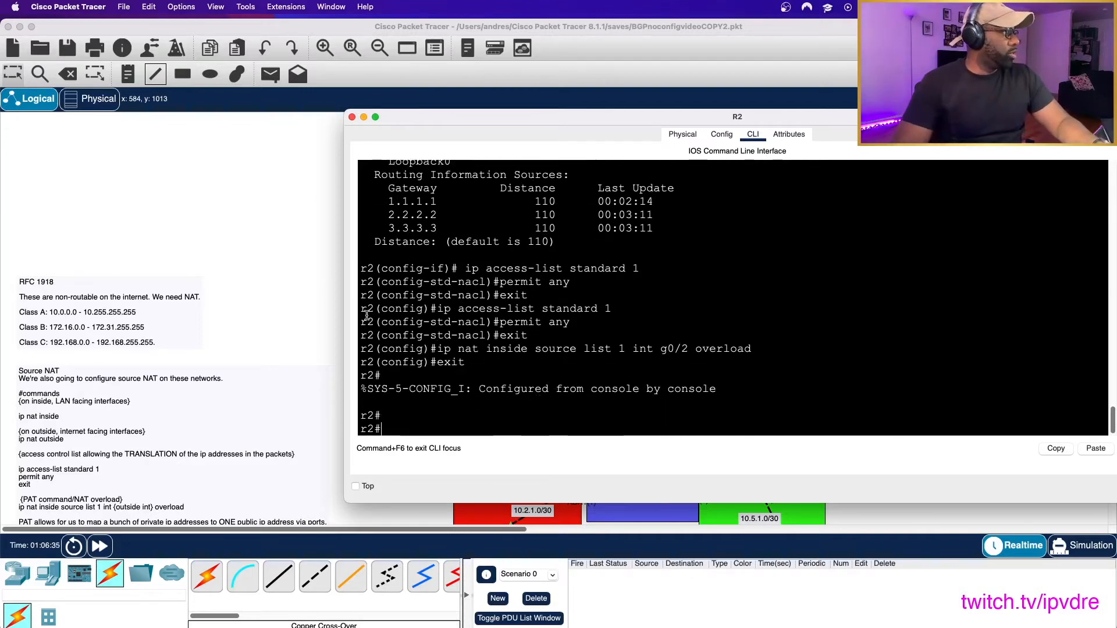
- Open the command line of ABR2 in the backbone area and enter global configuration mode with en and conf t
click(297, 298)
click(695, 483)
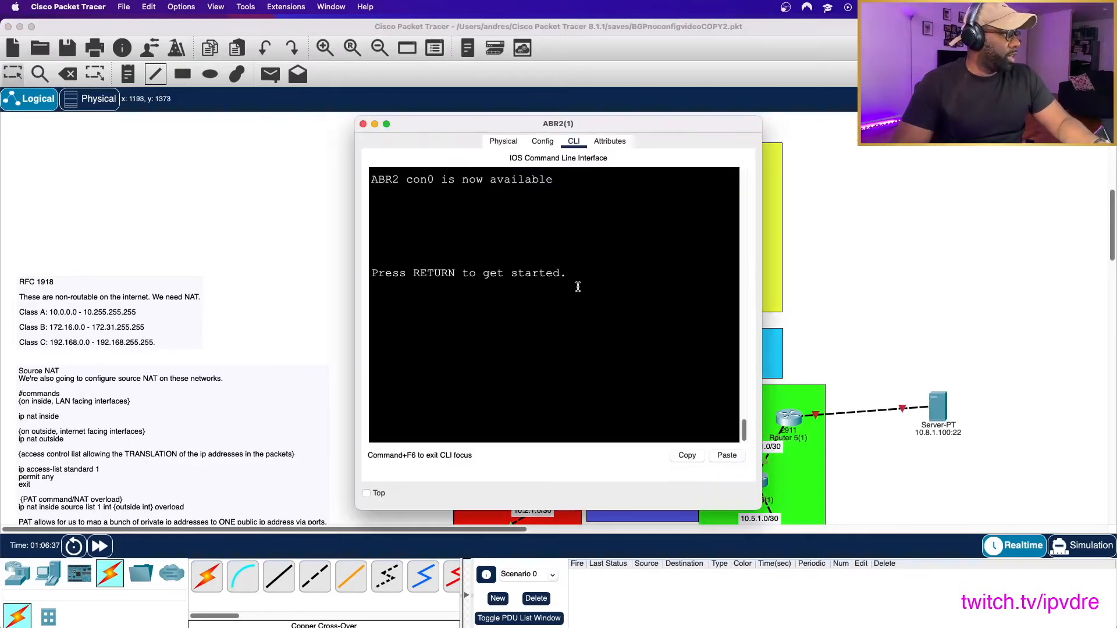
key(Return)
key(Return)
key(Return)
text(en)
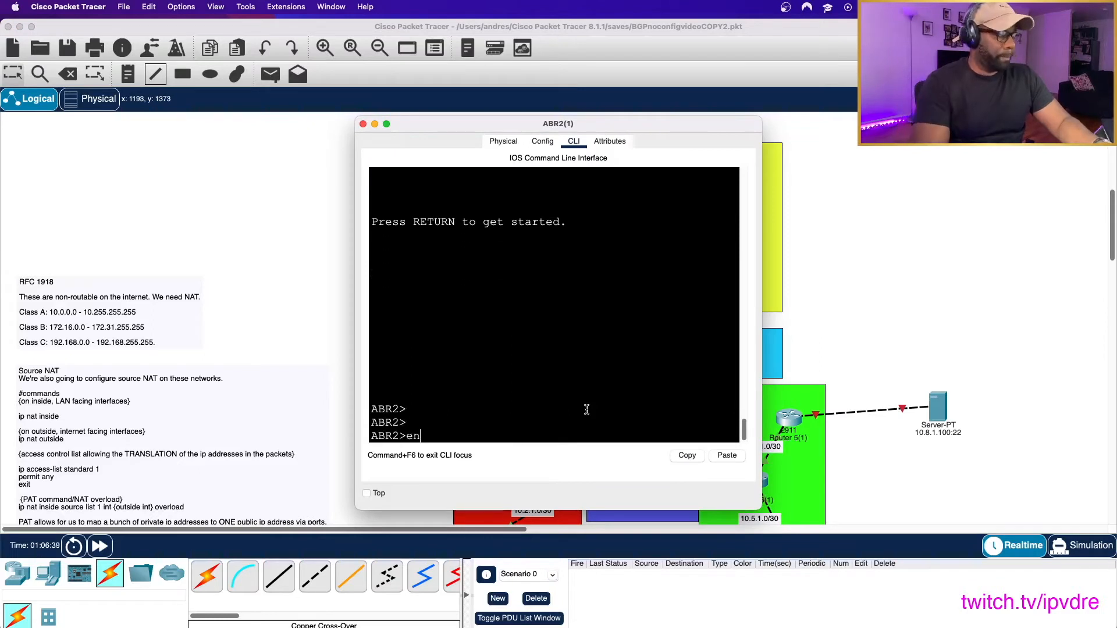
key(Return)
text(conf t)
key(Return)
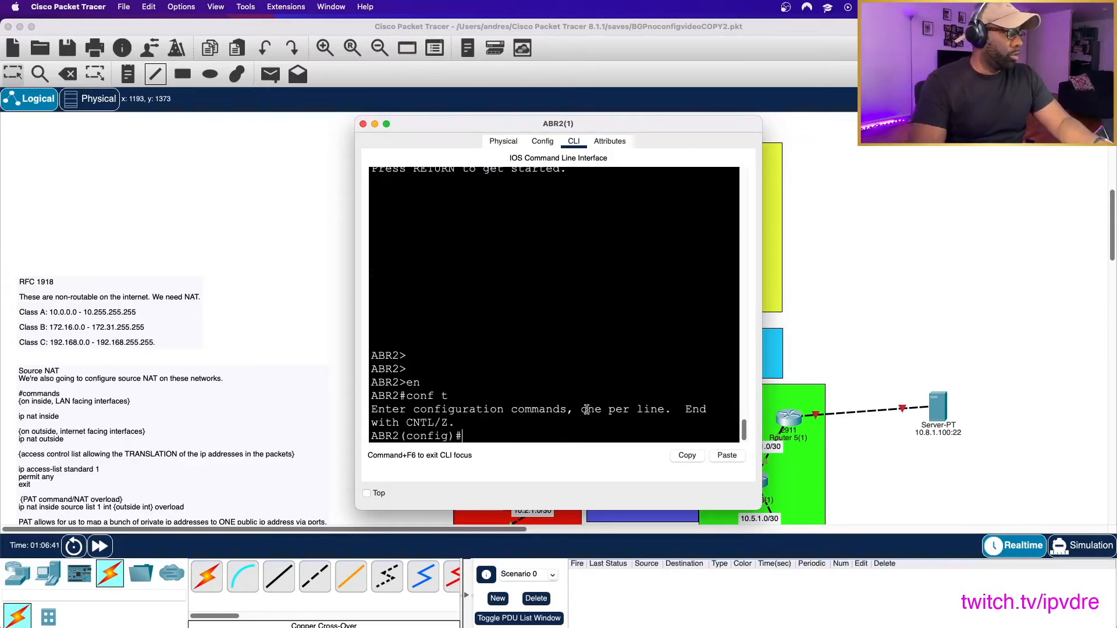
- Check ABR2's links in the topology, return to its command line, and set interface g0/0 as ip nat inside
click(292, 337)
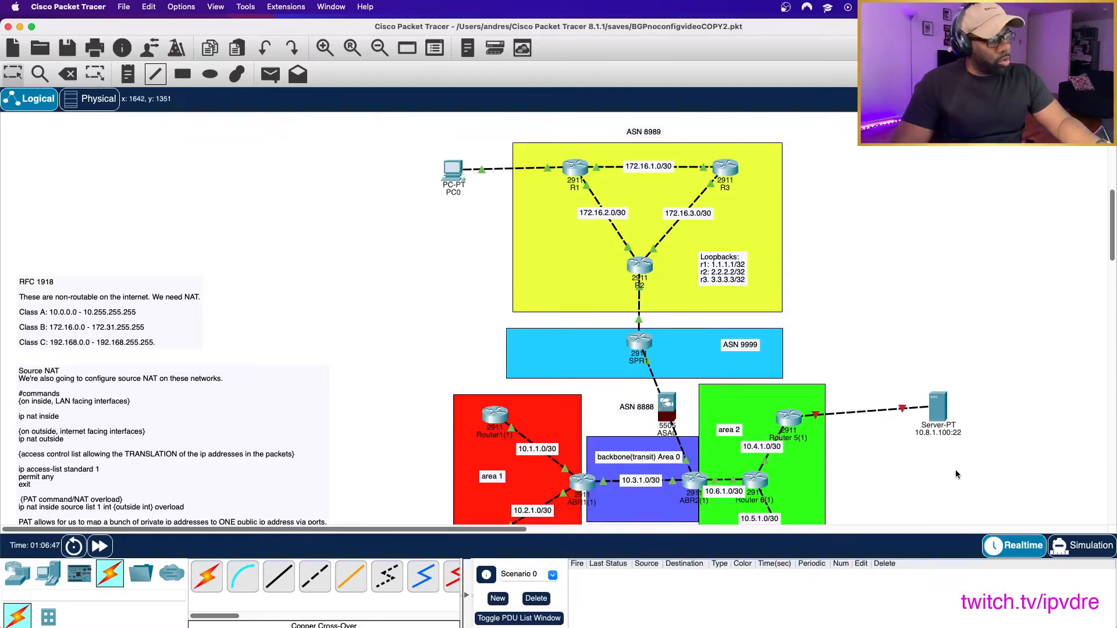
scroll(675, 485, down, 5)
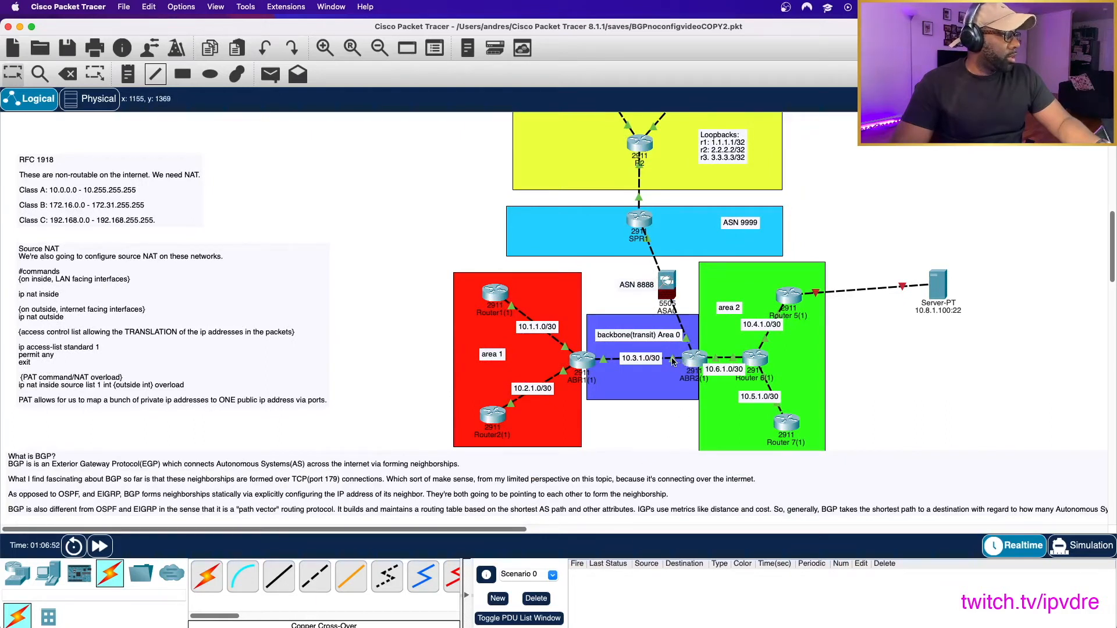
mouse_move(715, 362)
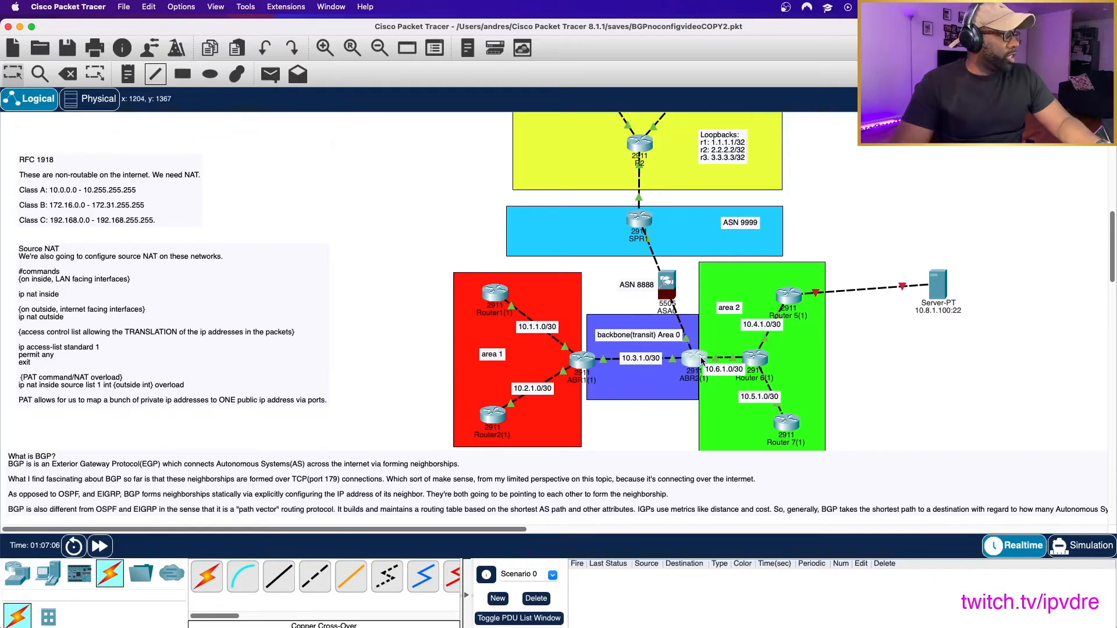
click(678, 363)
text(i)
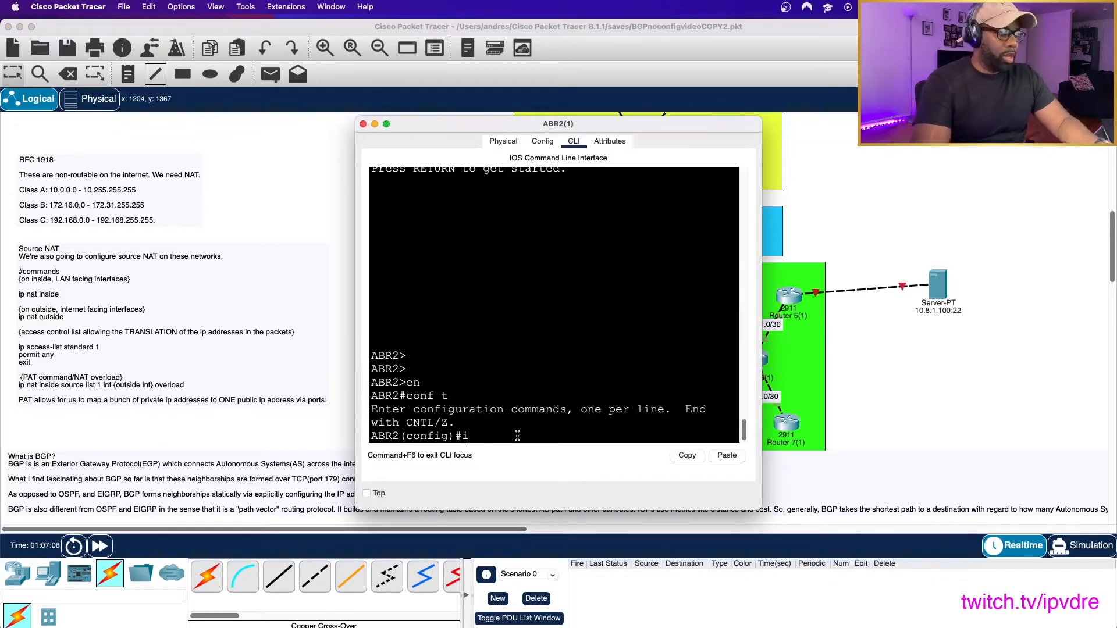
text(nt g0/0)
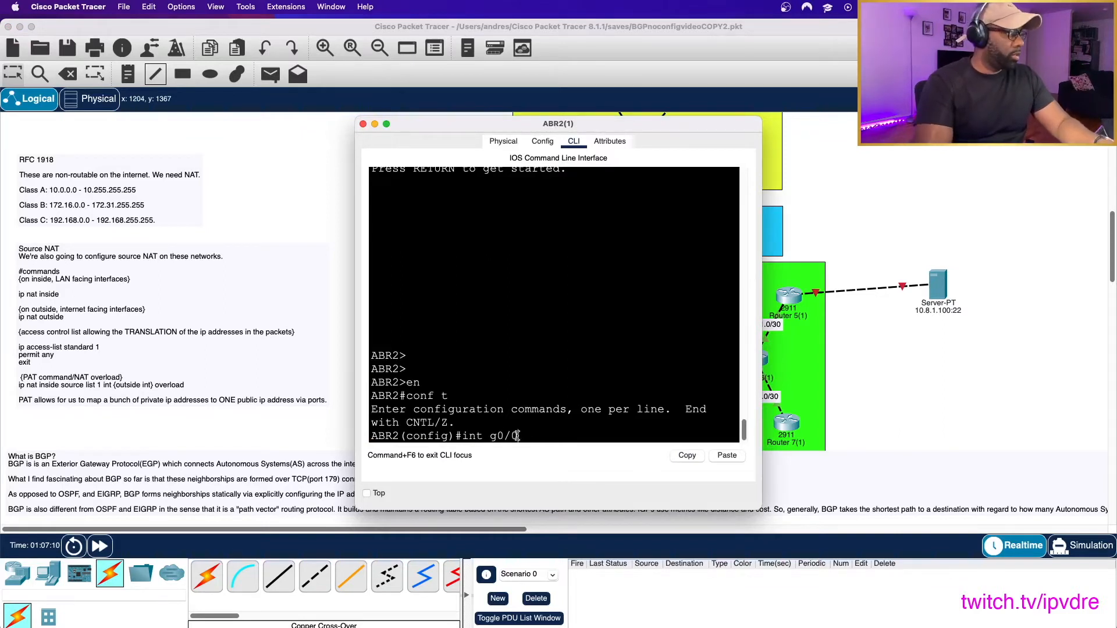
key(Return)
text(ip nat inside)
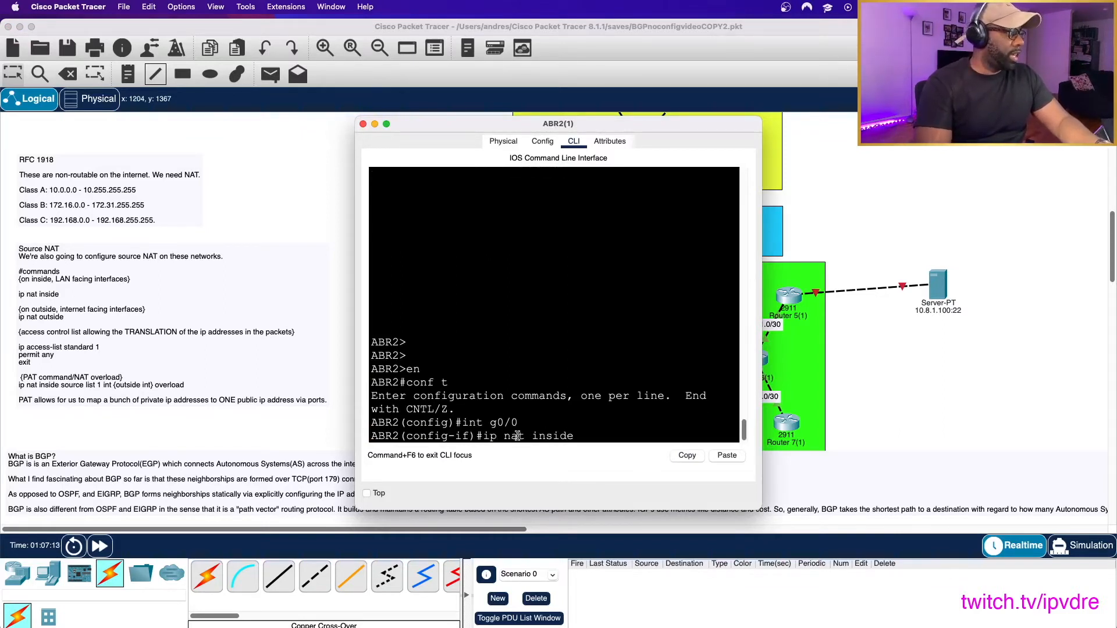
key(Return)
- Set interface g0/1 on ABR2 as ip nat inside
key(Up)
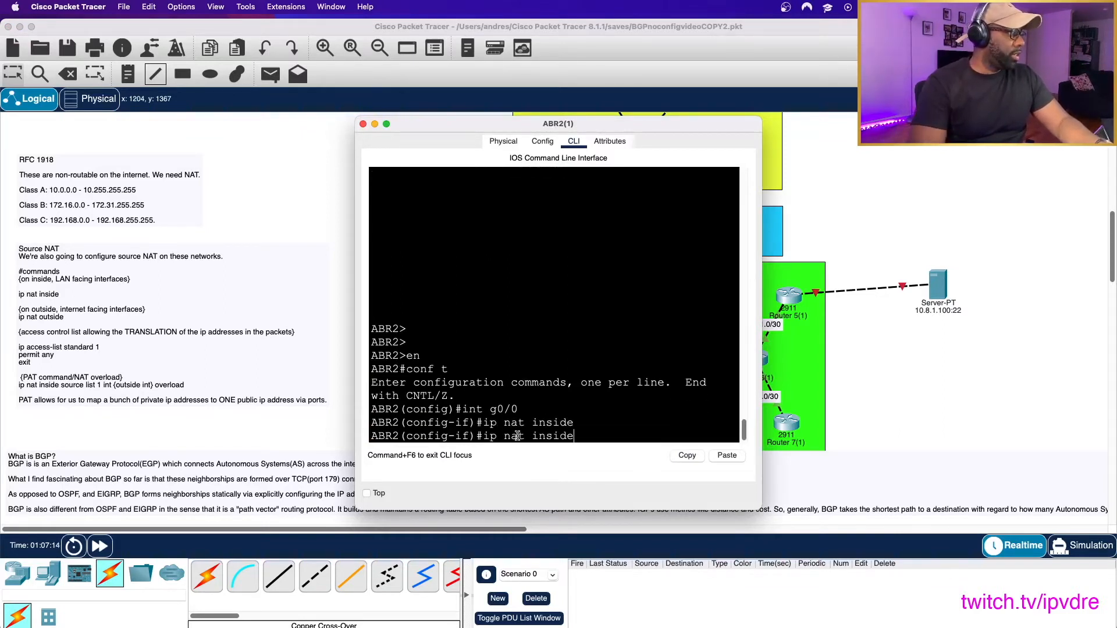
key(Up)
key(BackSpace)
text(1)
key(Return)
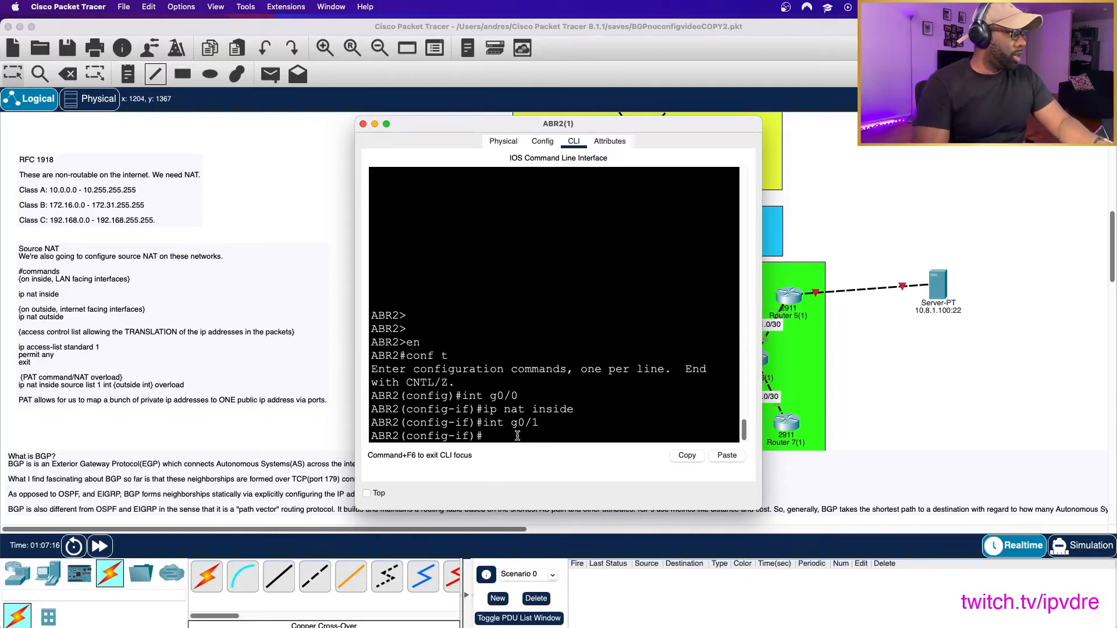
key(Up)
key(Up)
key(Return)
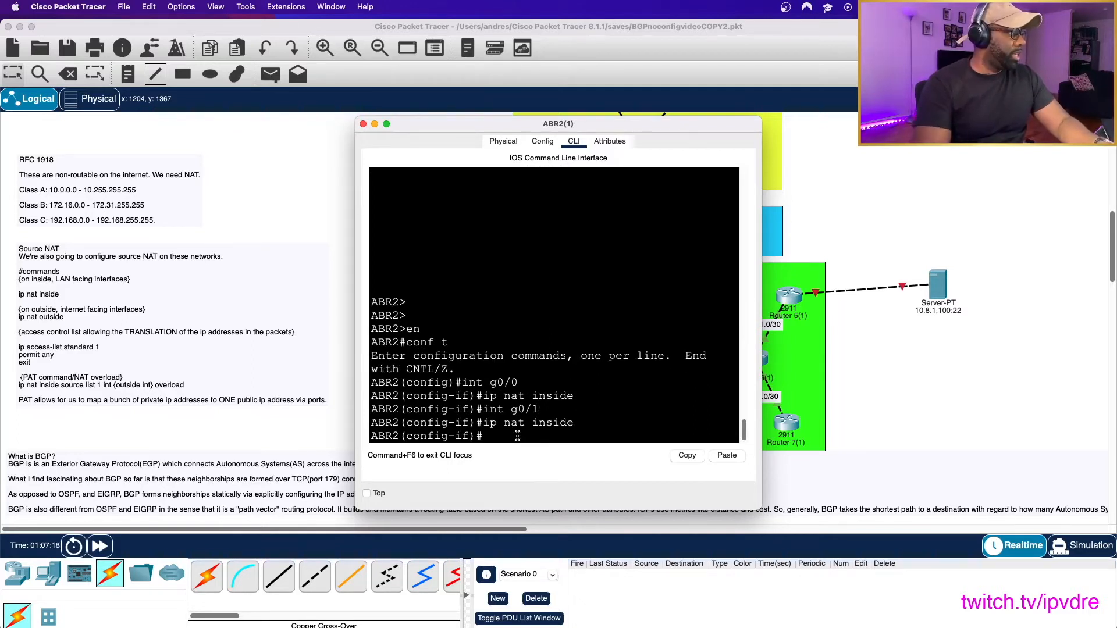
- Set interface g0/2 on ABR2 as ip nat outside, and exit interface configuration mode
text(int g0/2)
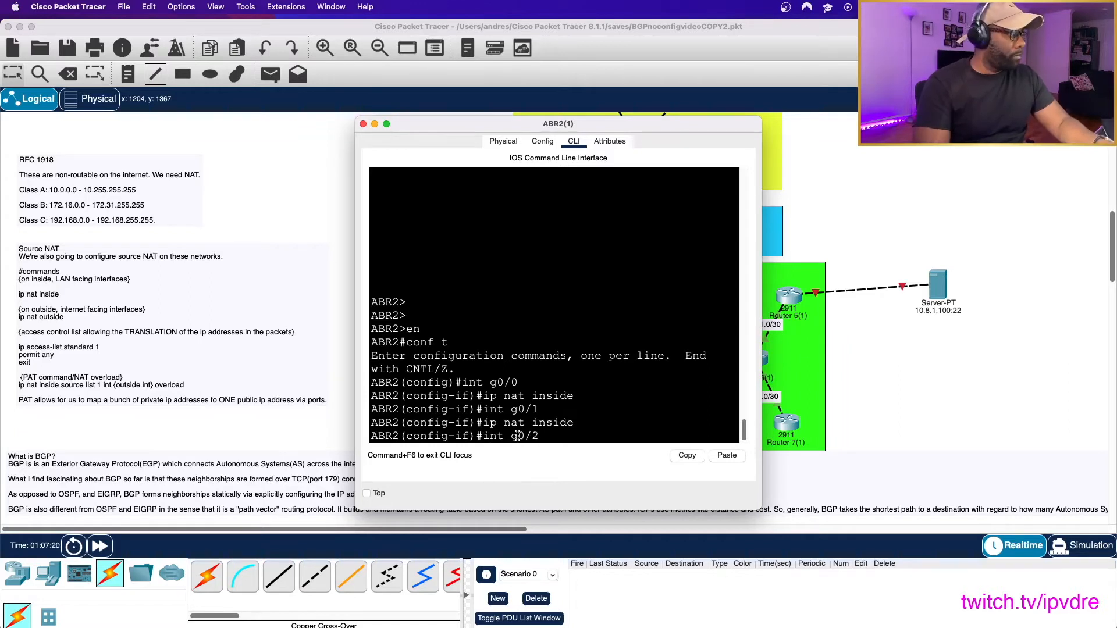
key(Return)
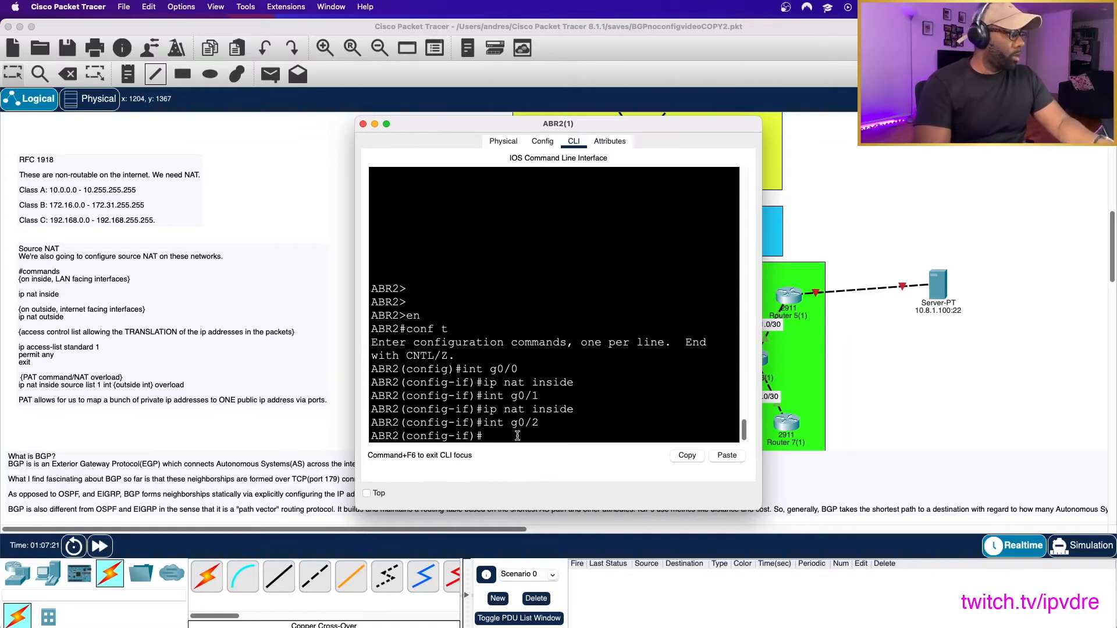
text(ip nat outside)
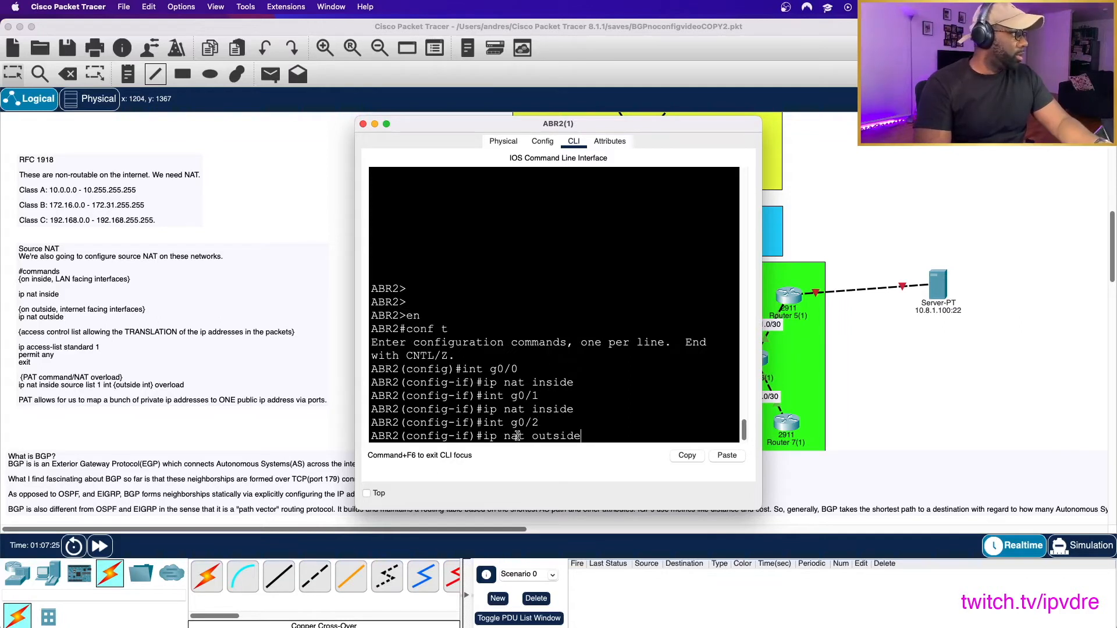
key(Return)
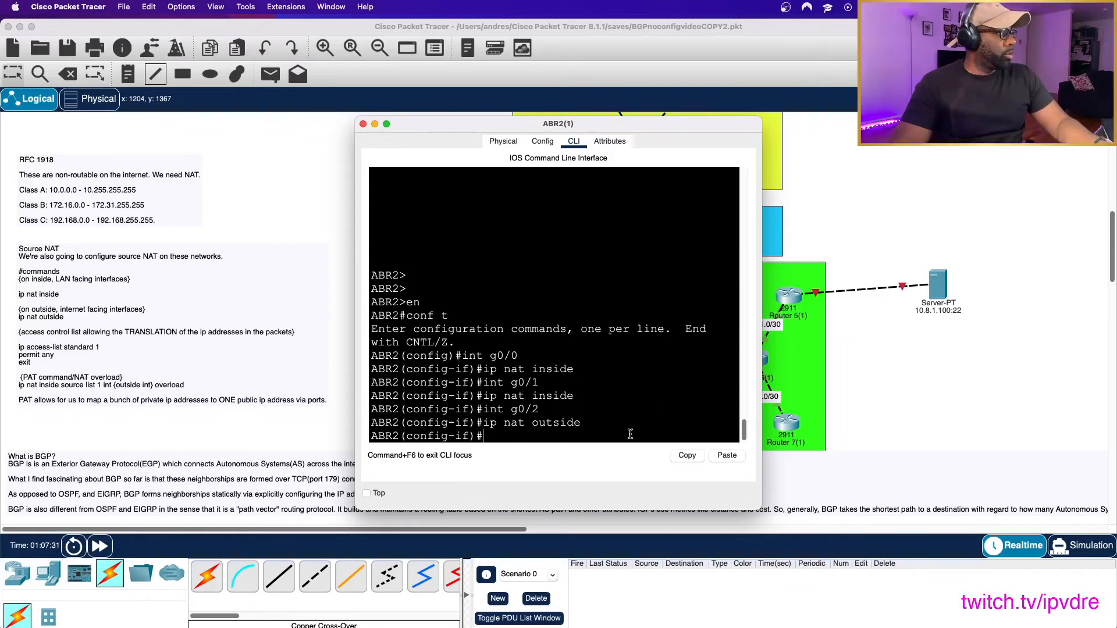
text(exit)
key(Return)
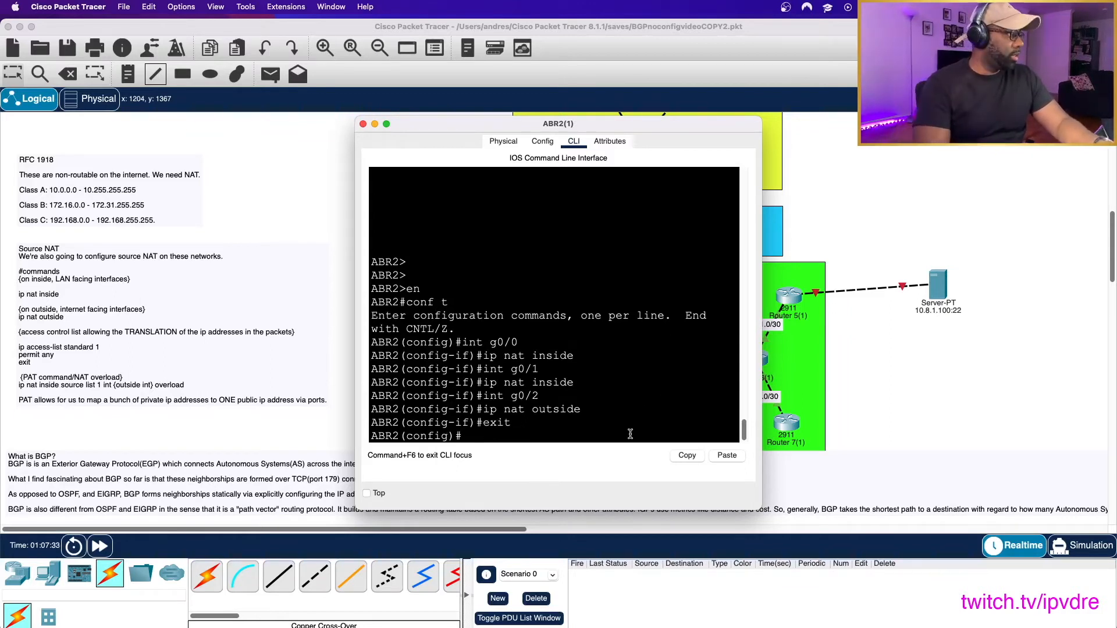
- Create standard access list 1 on ABR2 with a permit any entry, and exit the list
text(ip access-list standar)
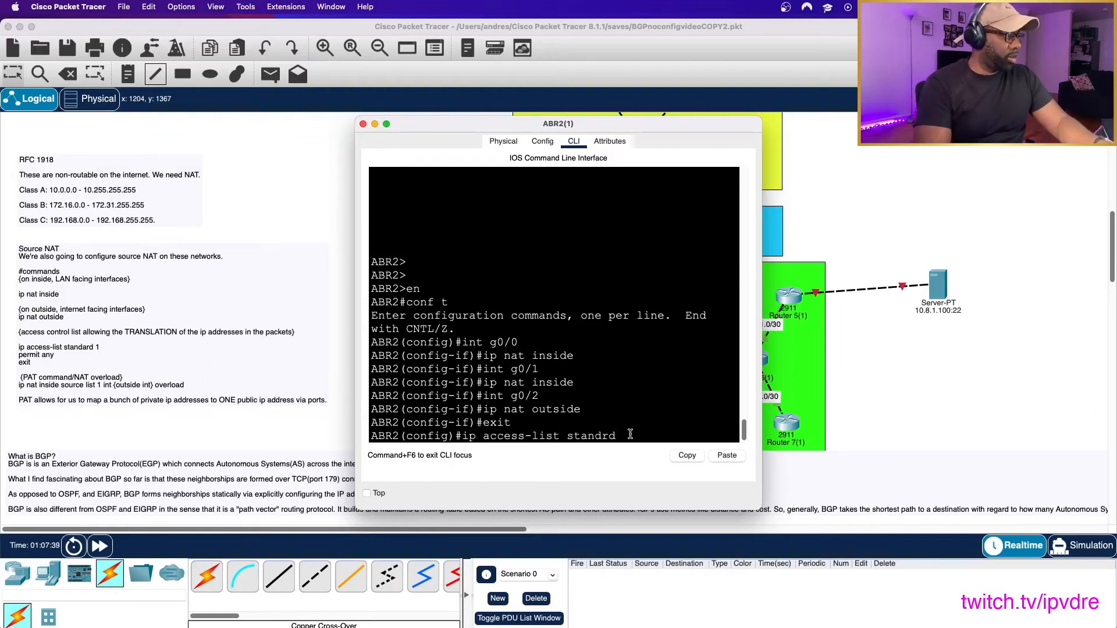
text(d 1)
key(Return)
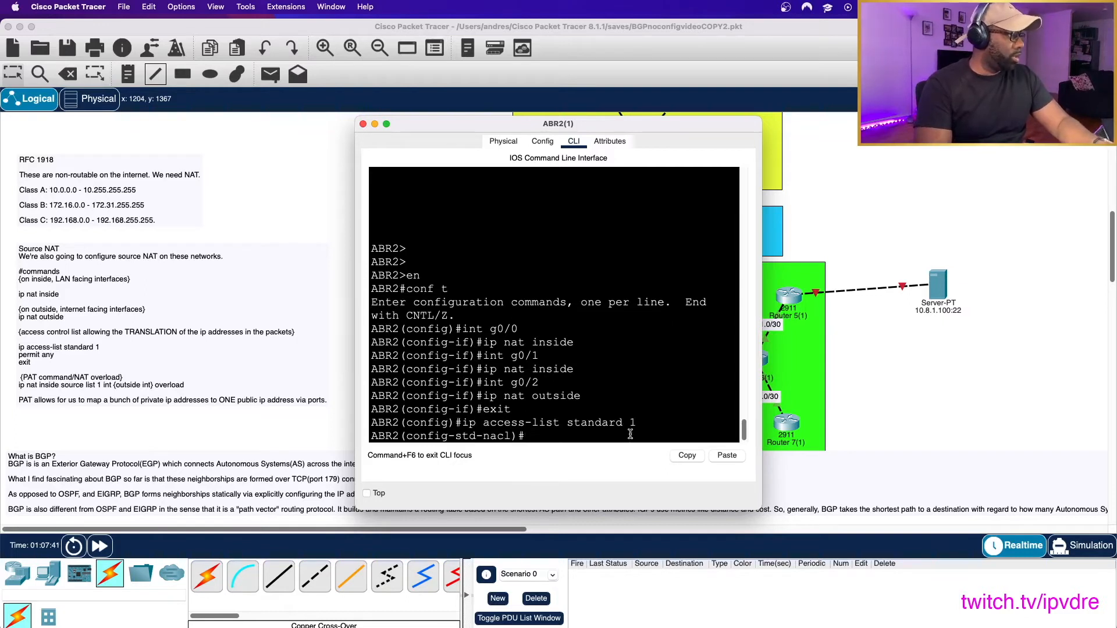
text(permi)
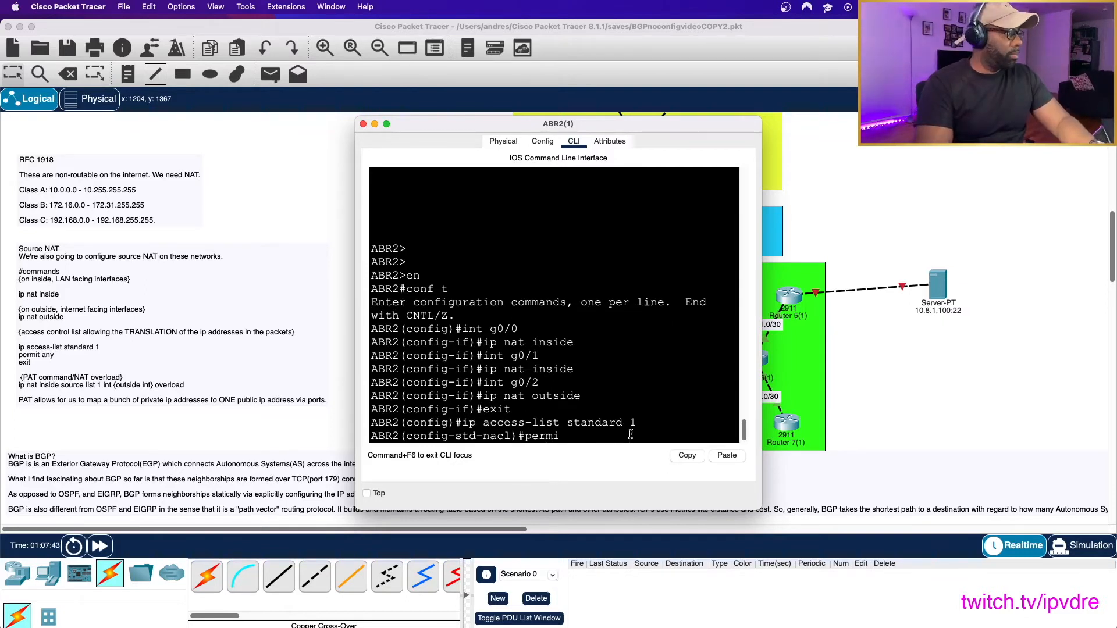
text(t any)
key(Return)
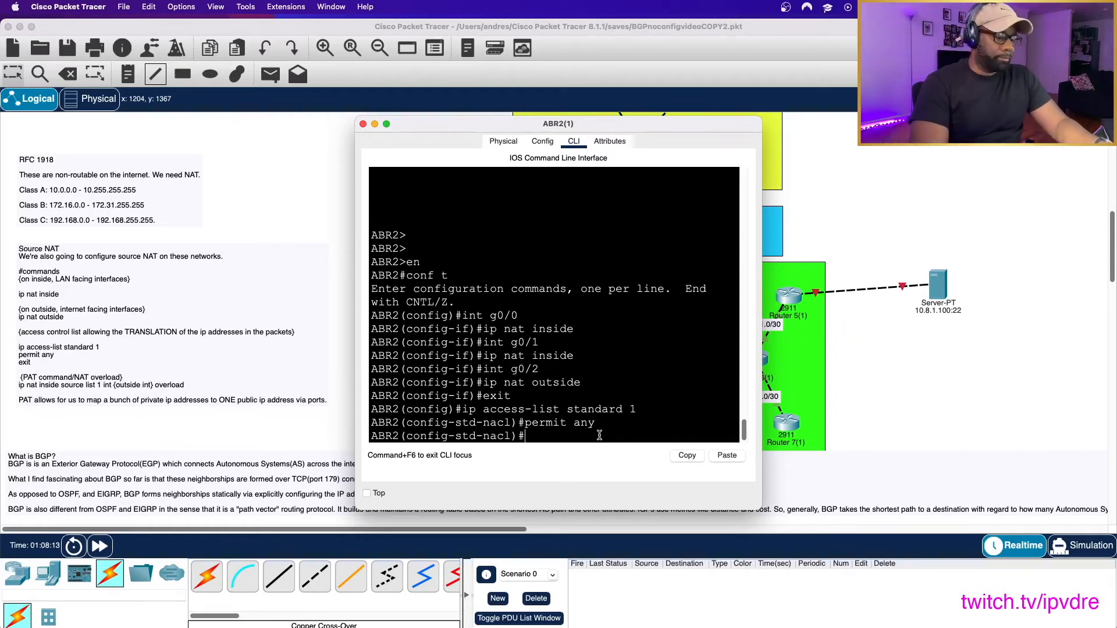
text(xit)
key(Return)
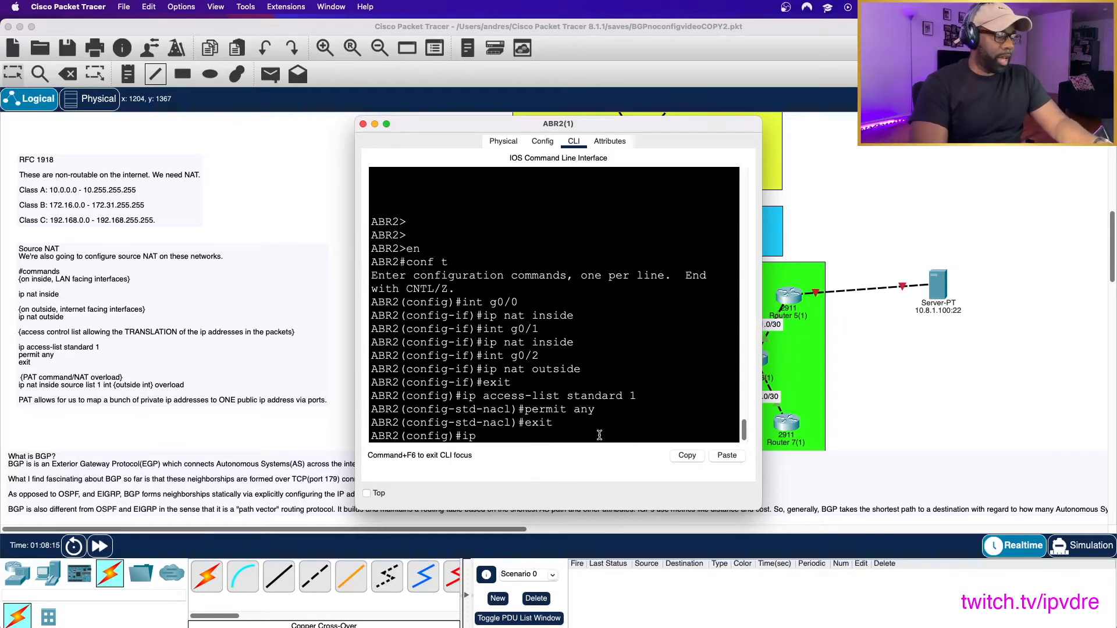
- Configure PAT on ABR2 with ip nat inside source list 1 int g0/2 overload, and exit configuration mode
text(ip nat inside source list 1 int g0)
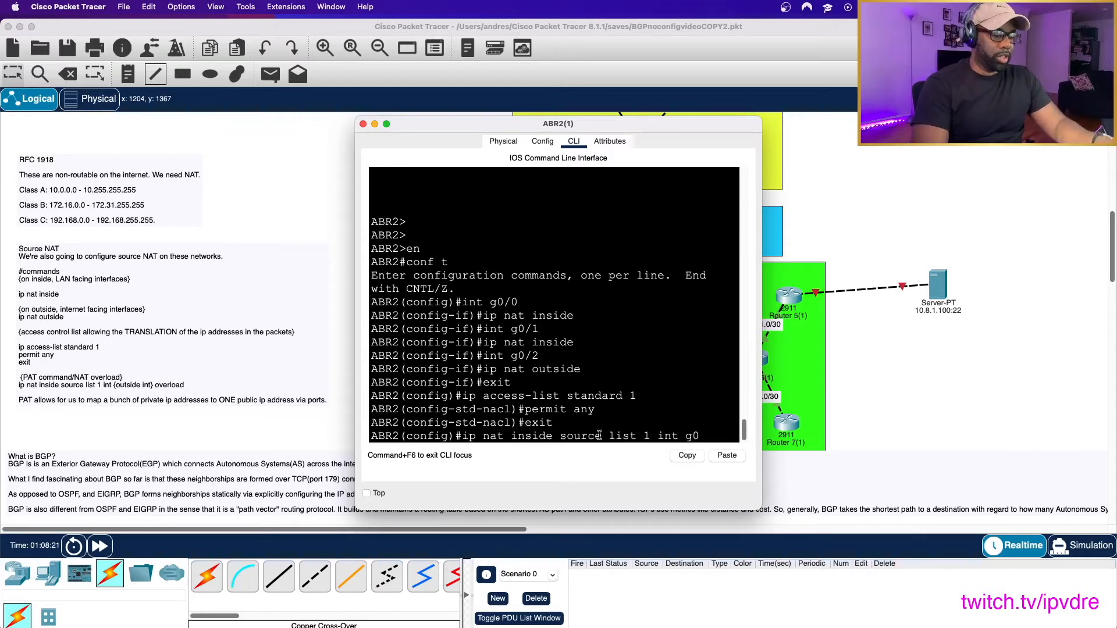
text(/2 overload)
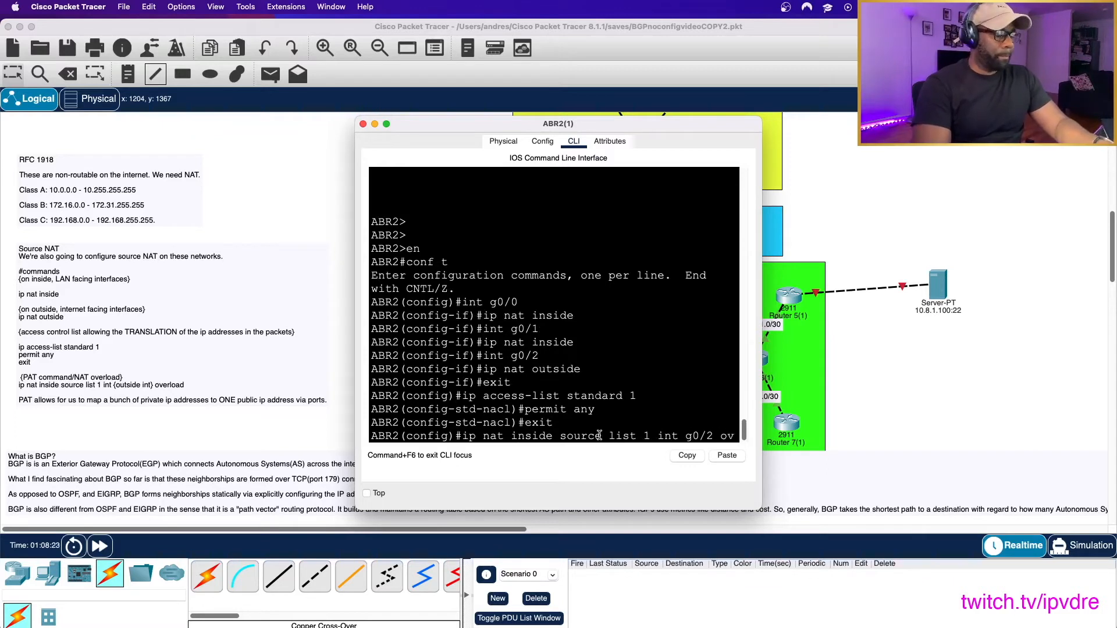
key(Return)
text(e)
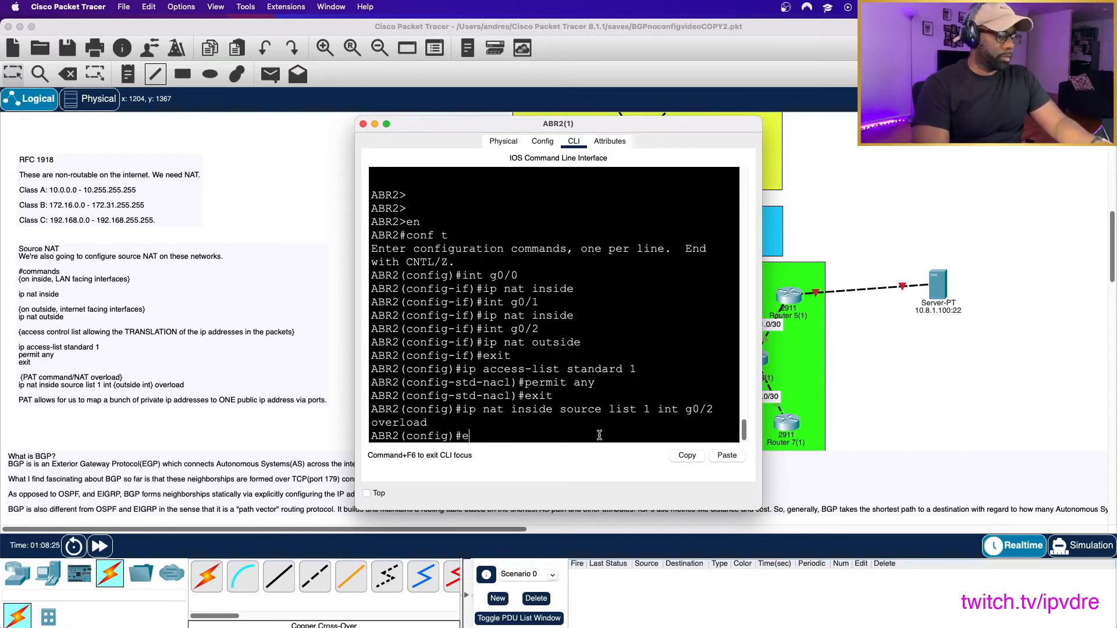
text(xit)
key(Return)
key(Return)
key(Return)
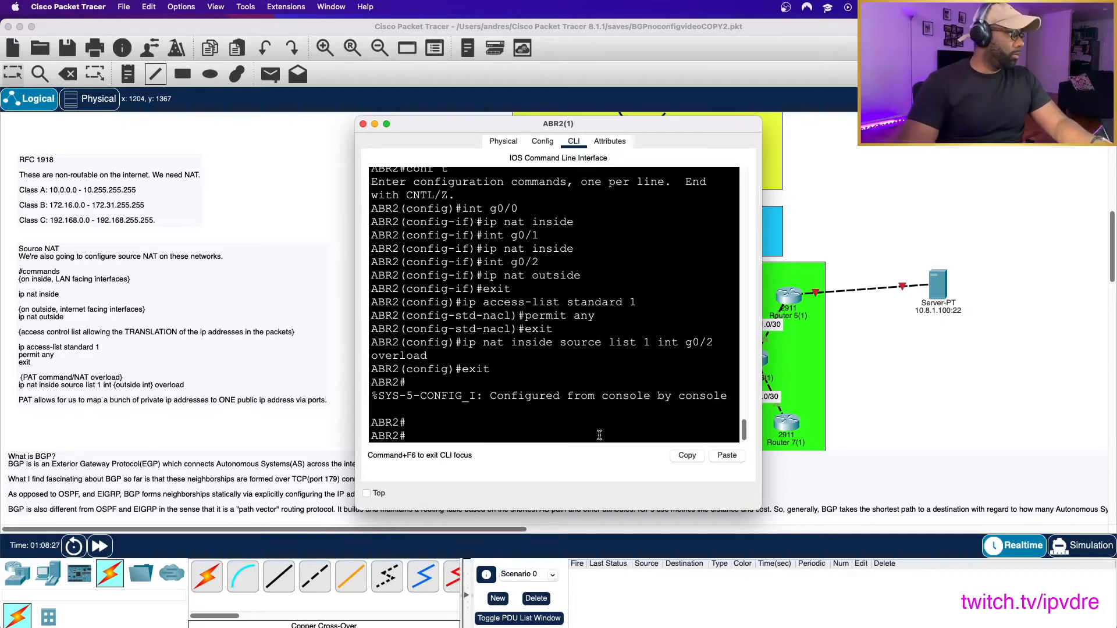
- Open R2's command line from the topology and display its NAT table with sh ip nat translations
click(307, 163)
scroll(491, 169, up, 5)
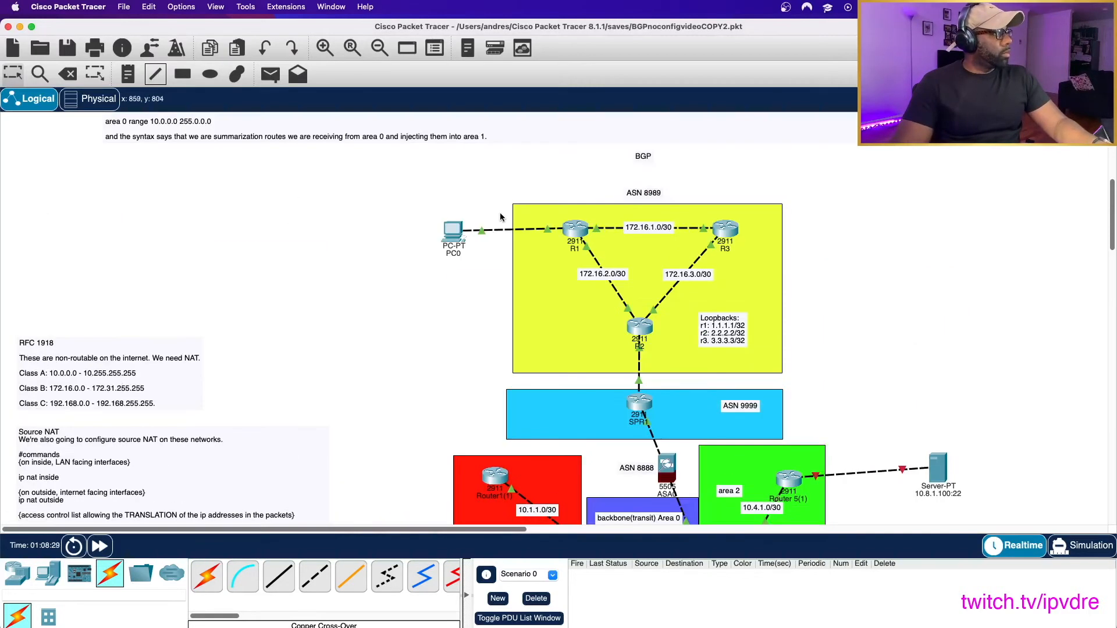
click(640, 331)
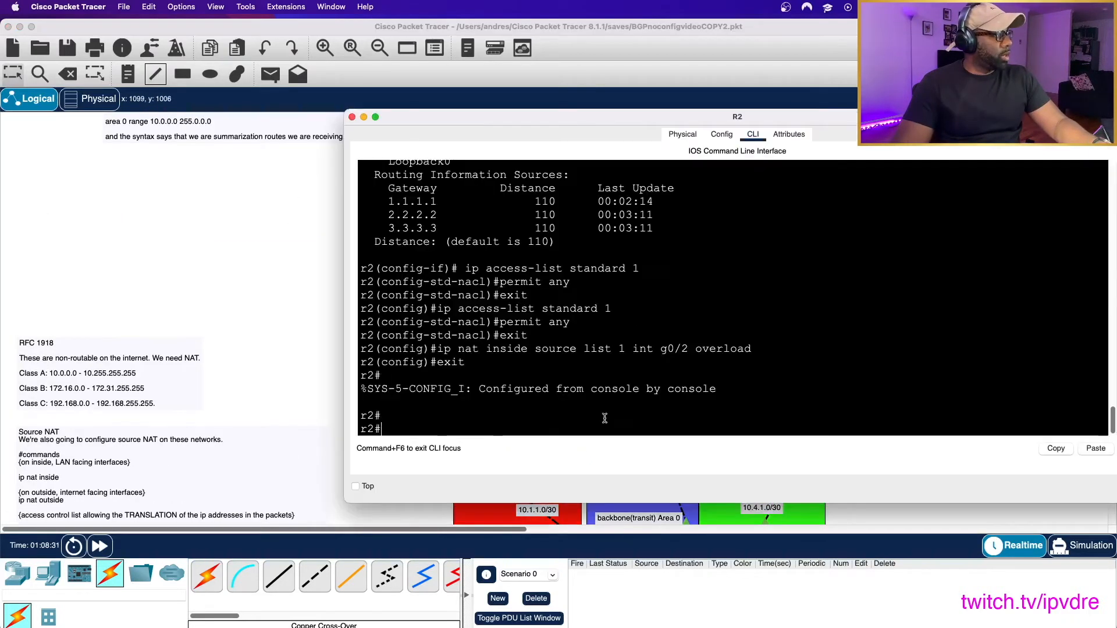
text(sh ip nat trans)
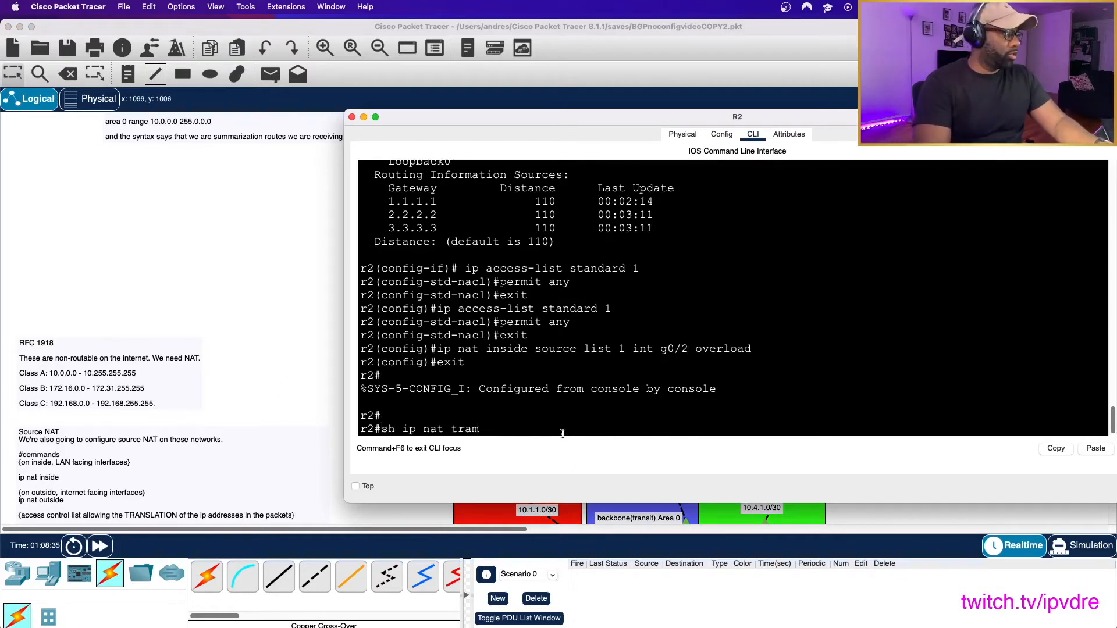
key(BackSpace)
key(BackSpace)
text(na)
key(BackSpace)
text(slations)
key(Return)
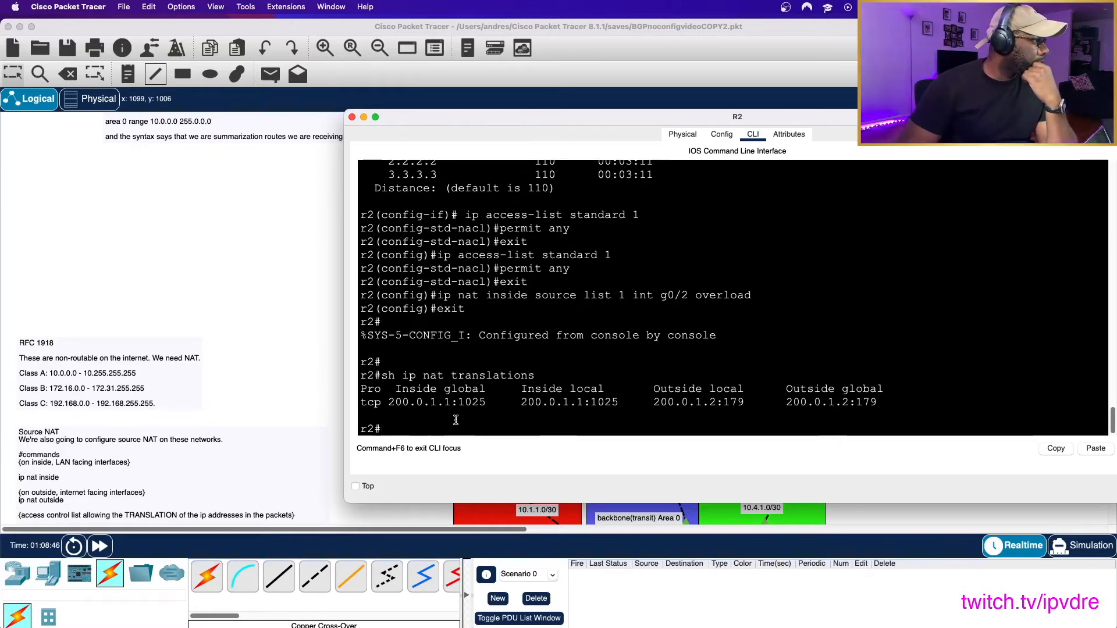
- Examine the outside local and outside global addresses and their port numbers in R2's NAT translation entry
scroll(748, 347, down, 1)
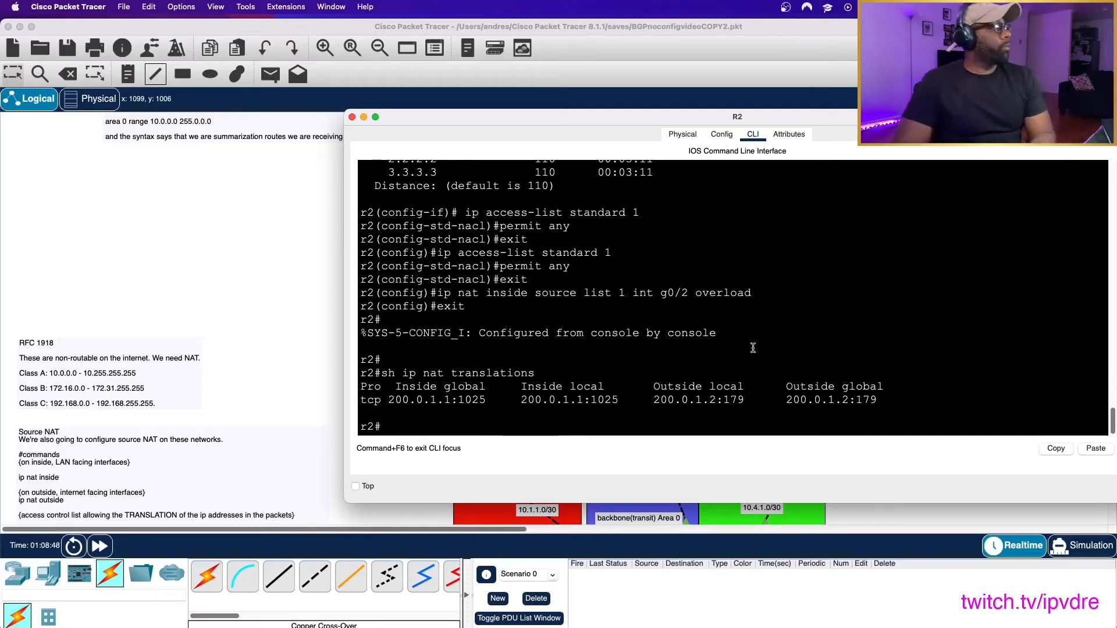
drag(722, 402, 877, 402)
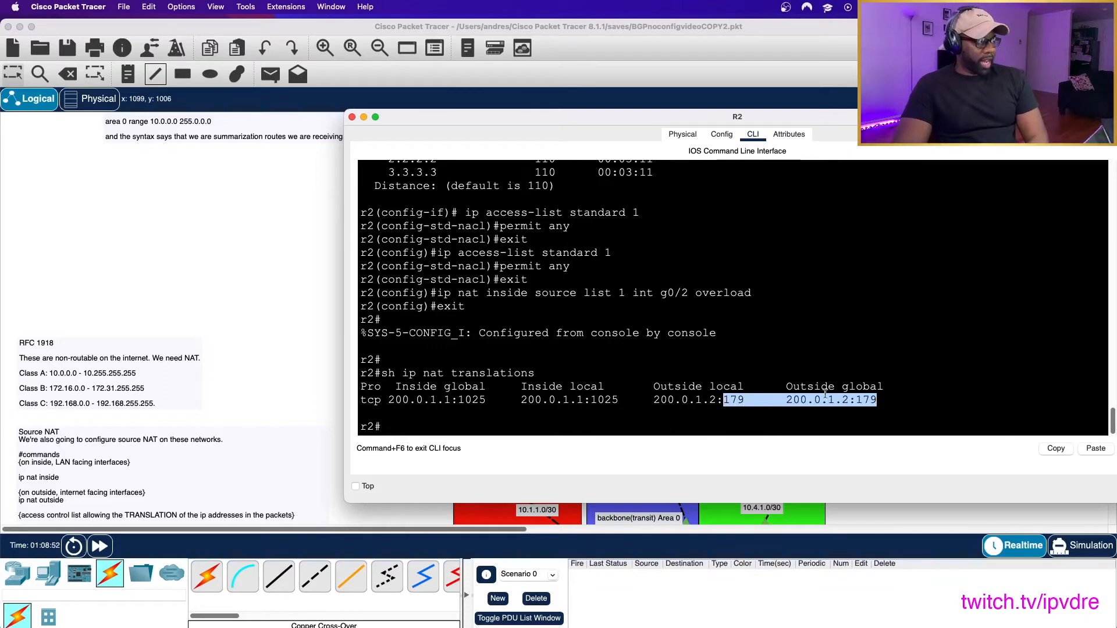
click(689, 419)
mouse_move(725, 400)
mouse_down()
mouse_move(756, 400)
mouse_move(746, 400)
mouse_up()
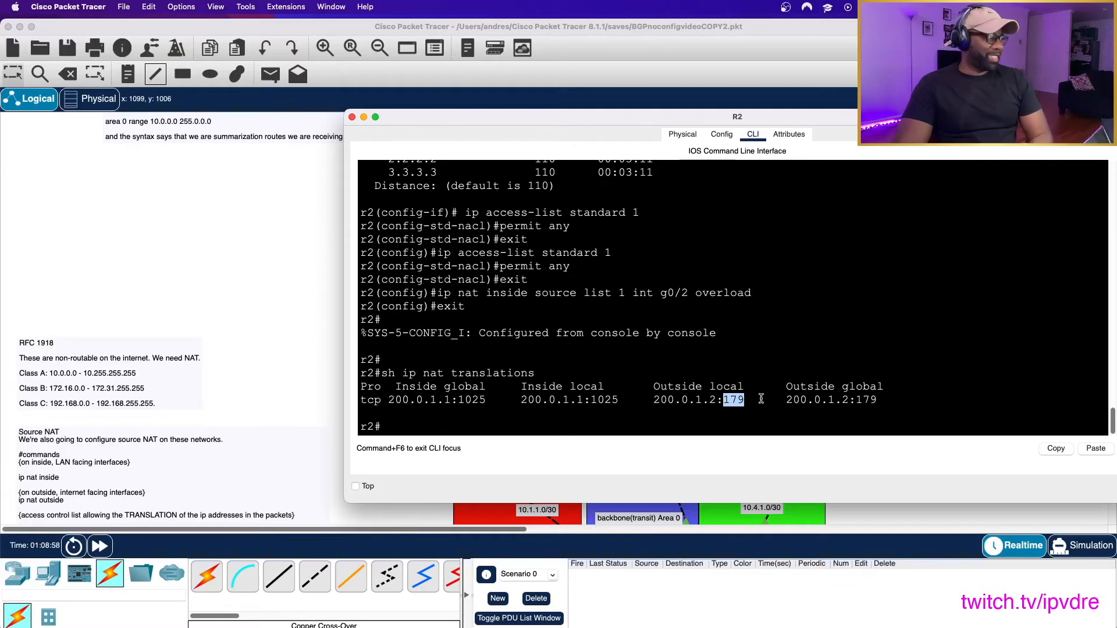
click(741, 411)
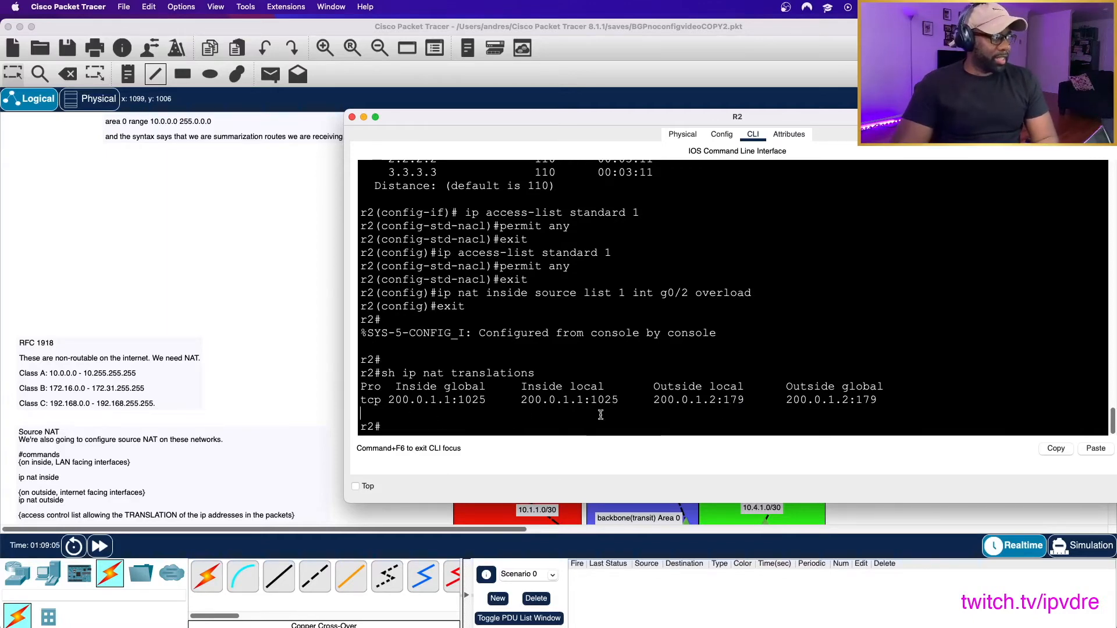
drag(659, 114, 135, 60)
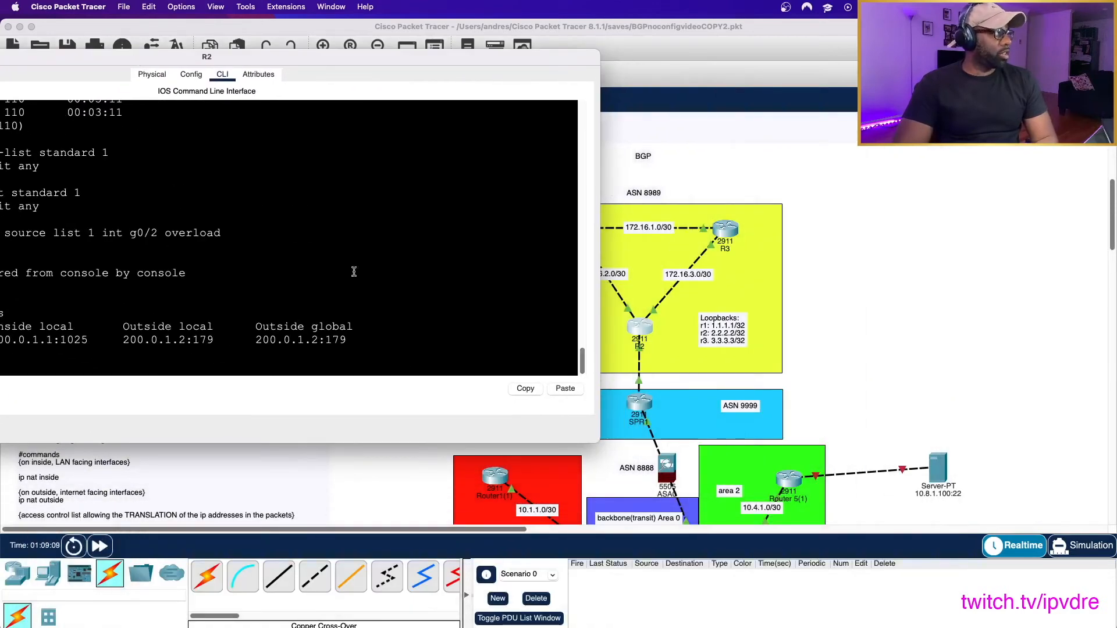
drag(277, 65, 659, 53)
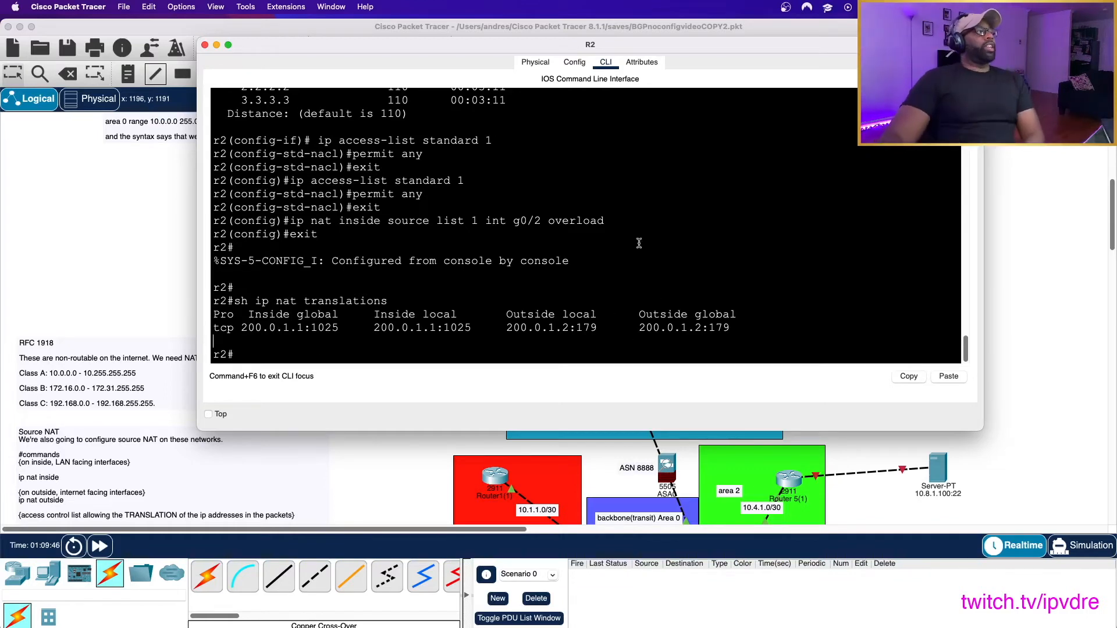
drag(838, 49, 575, 267)
drag(497, 227, 776, 73)
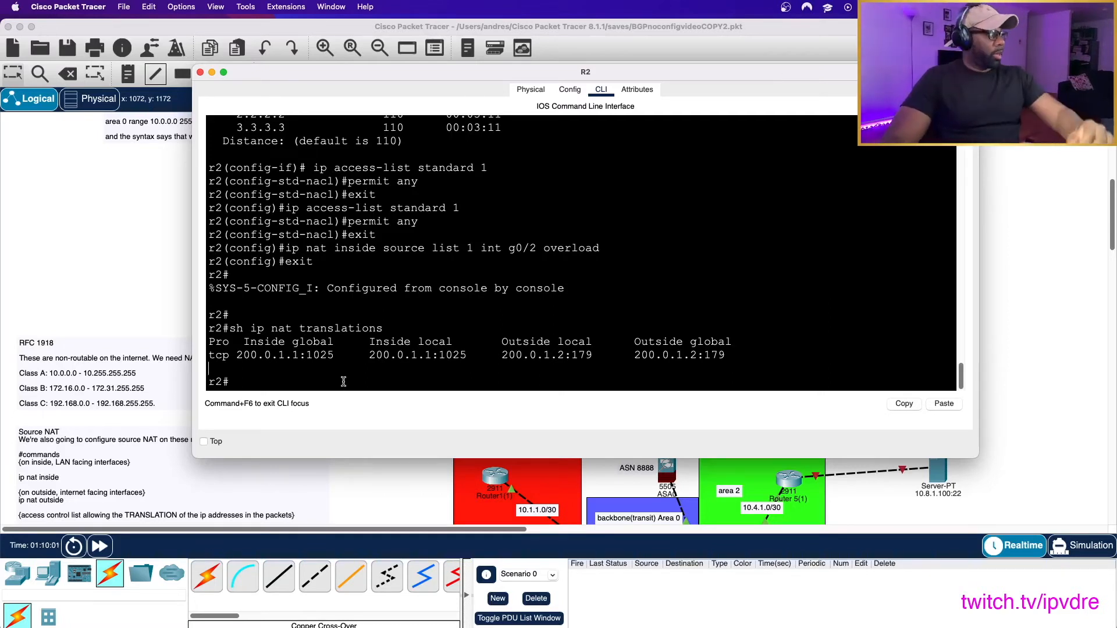
click(122, 242)
scroll(865, 330, down, 3)
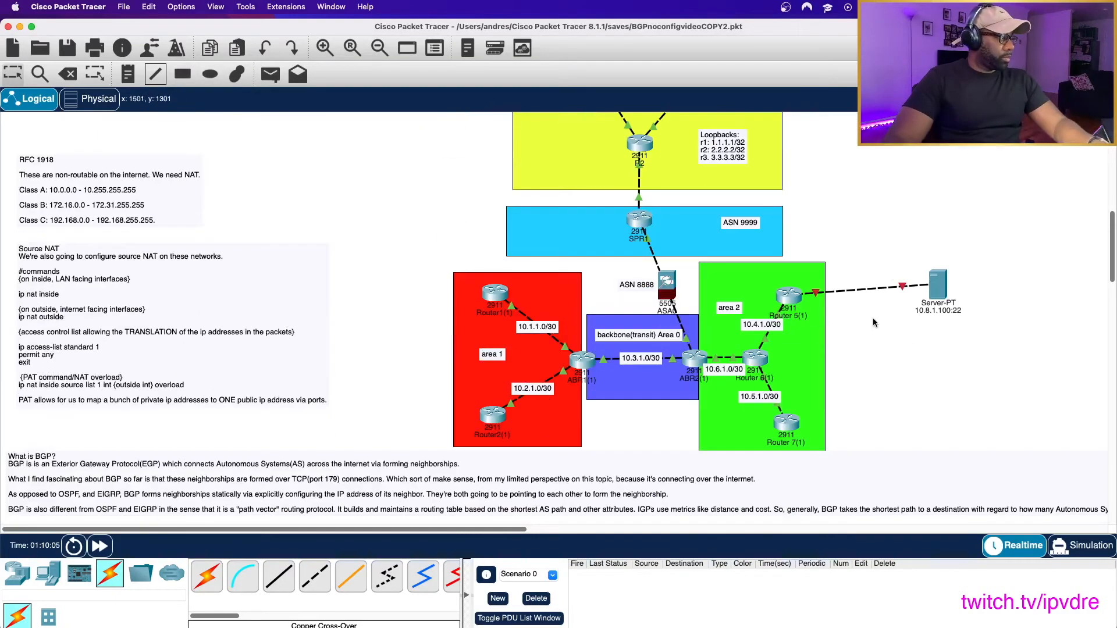
- Open R2's command line from the topology and ping 192.0.1.2 from privileged mode
mouse_move(690, 348)
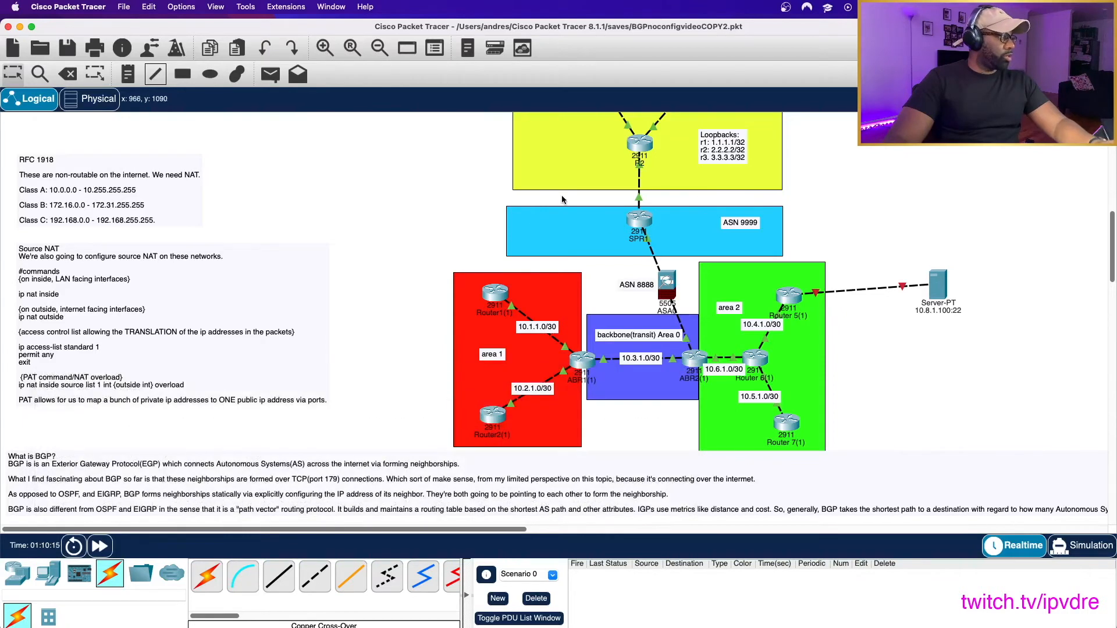
scroll(426, 177, up, 3)
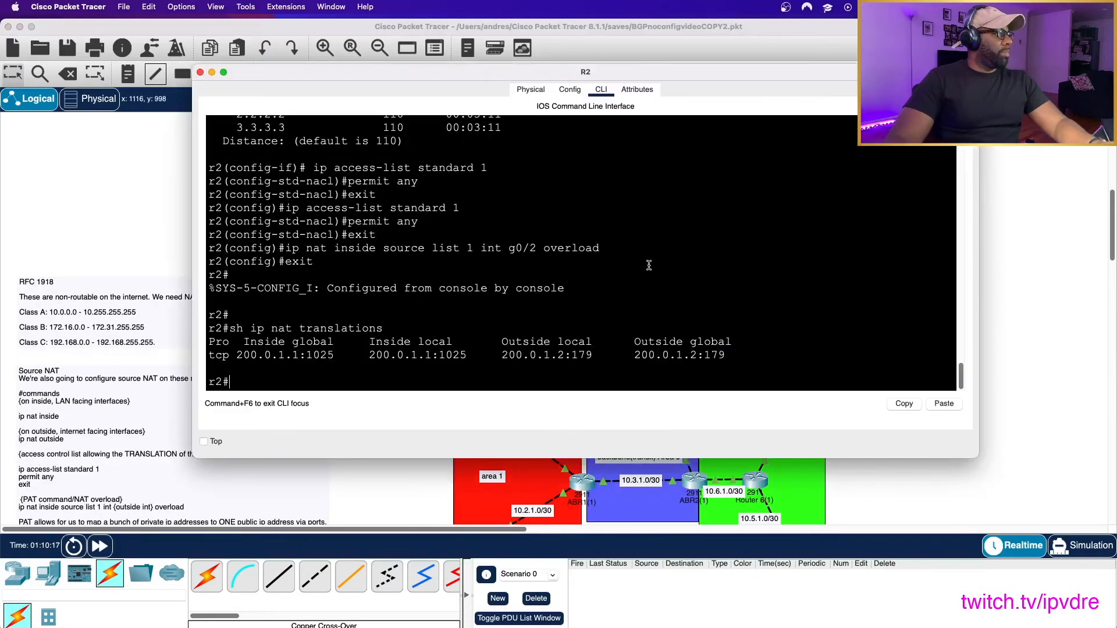
click(648, 267)
text(do ping )
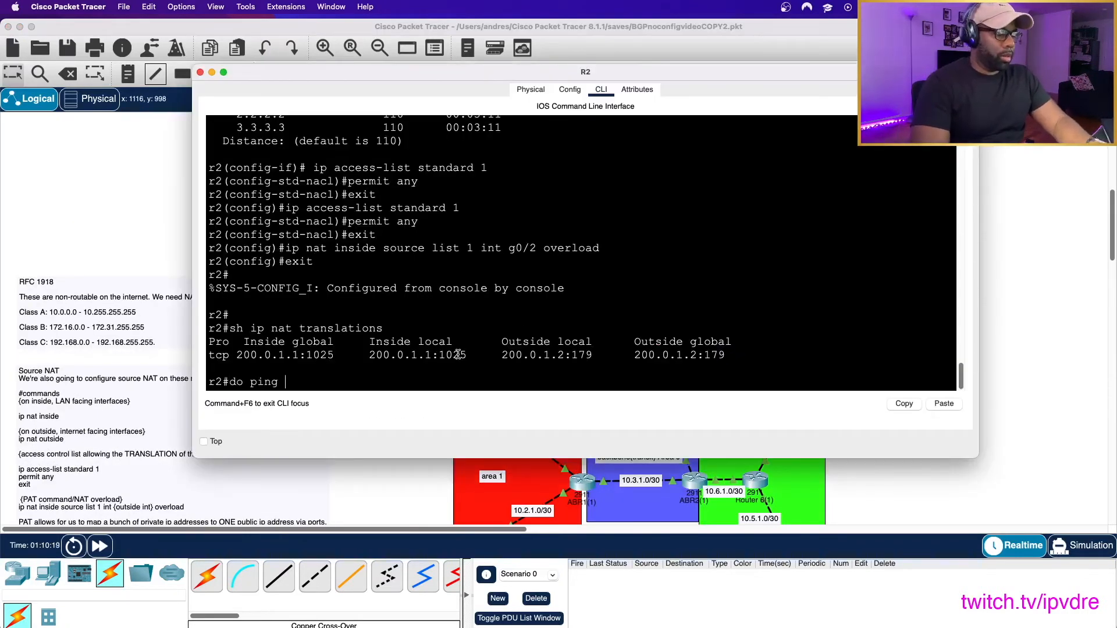
text(192.0.1.2)
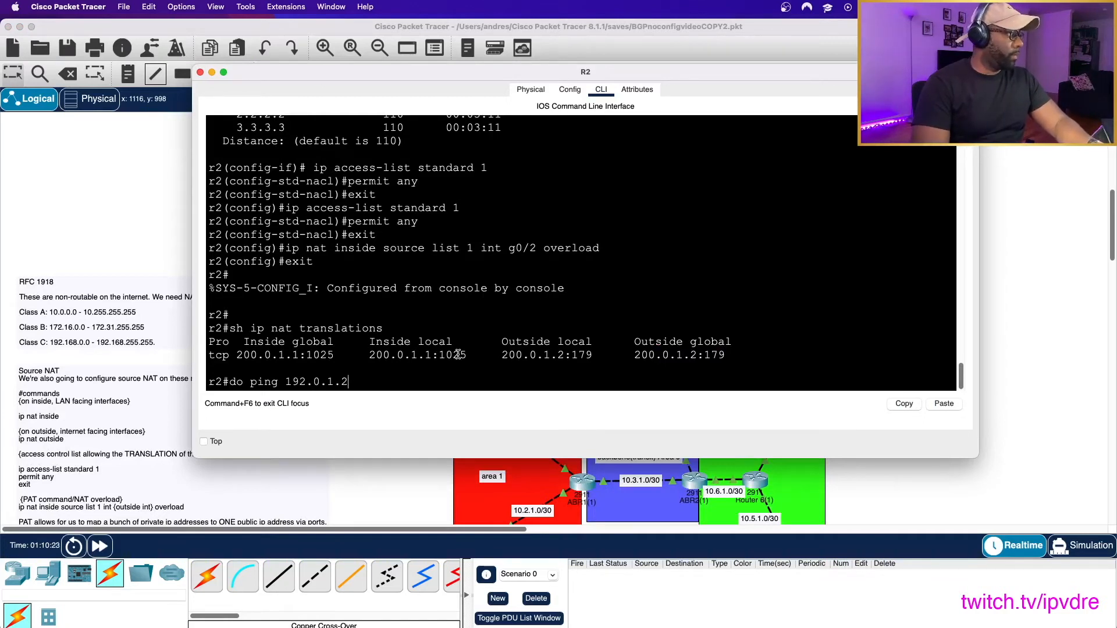
key(Return)
key(Up)
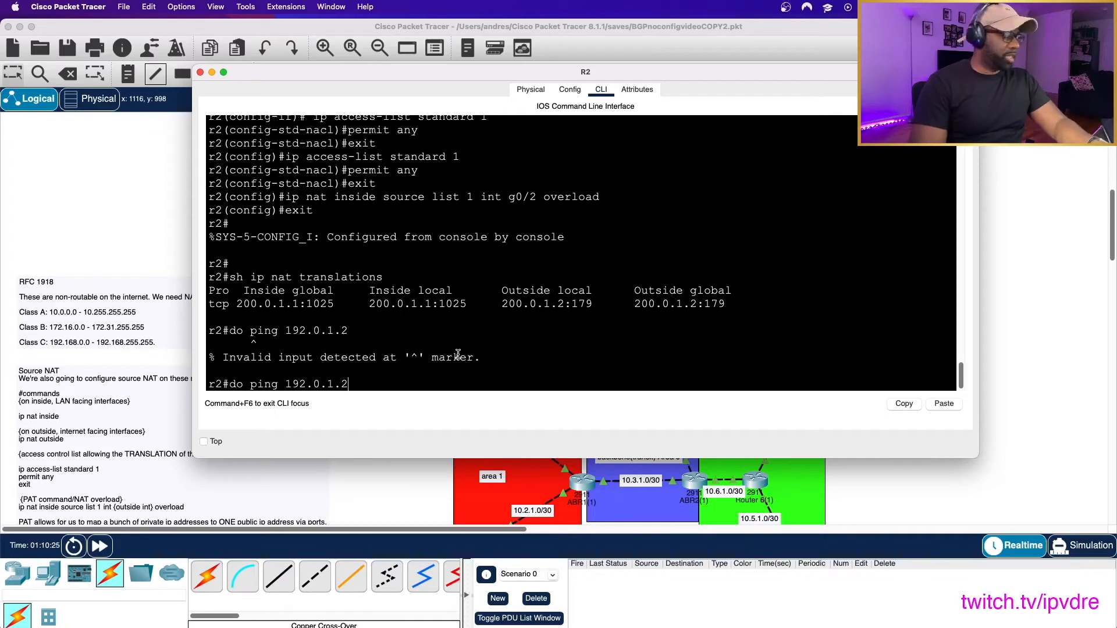
key(BackSpace)
key(BackSpace)
key(BackSpace)
key(Return)
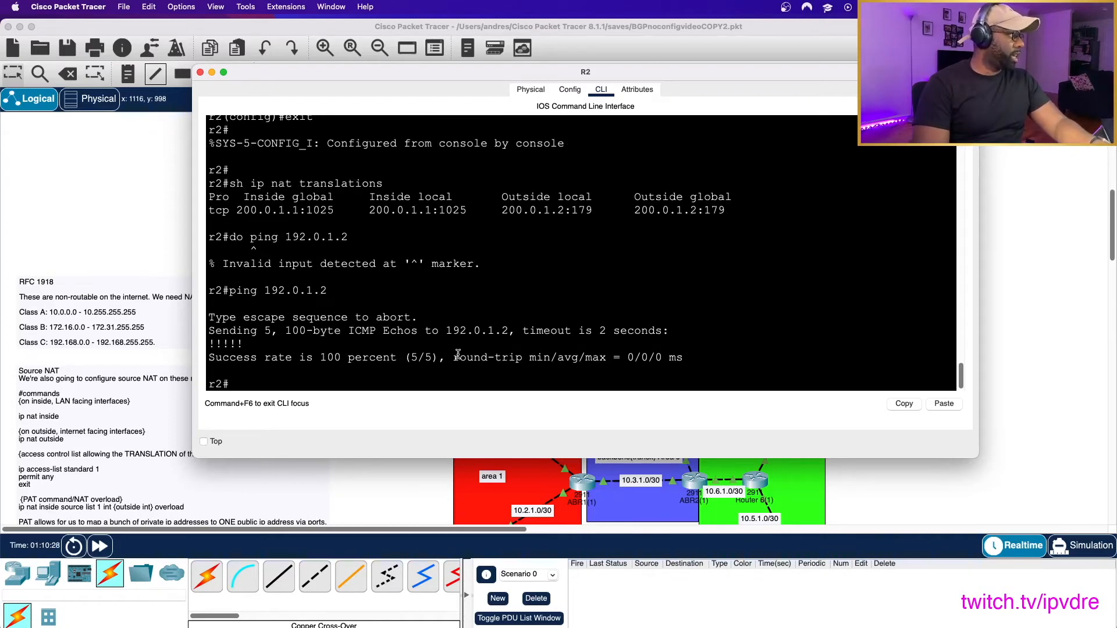
- Display R2's NAT table again with sh ip nat translations, and close the R2 window
key(Up)
key(Up)
key(Up)
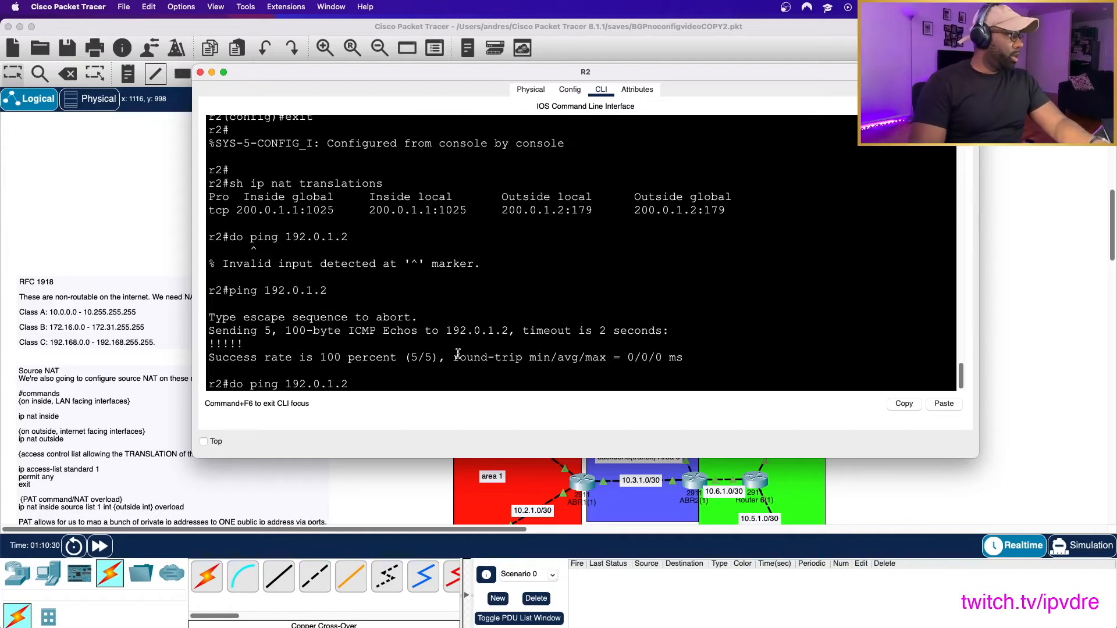
key(Return)
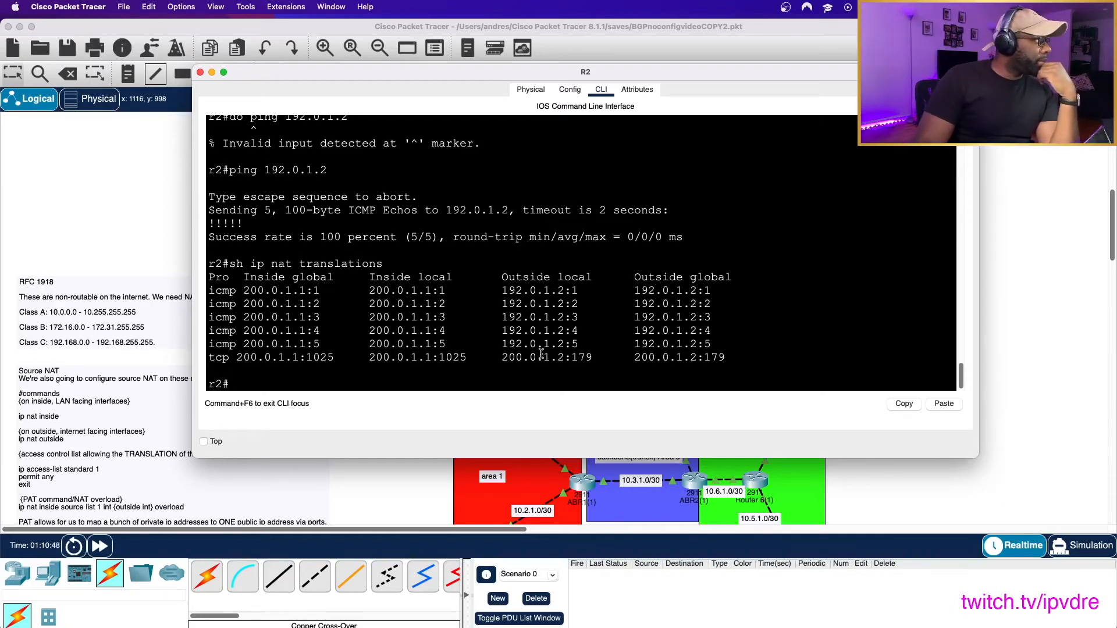
click(200, 72)
- Open PC0's Command Prompt and ping 192.0.1.2
click(453, 169)
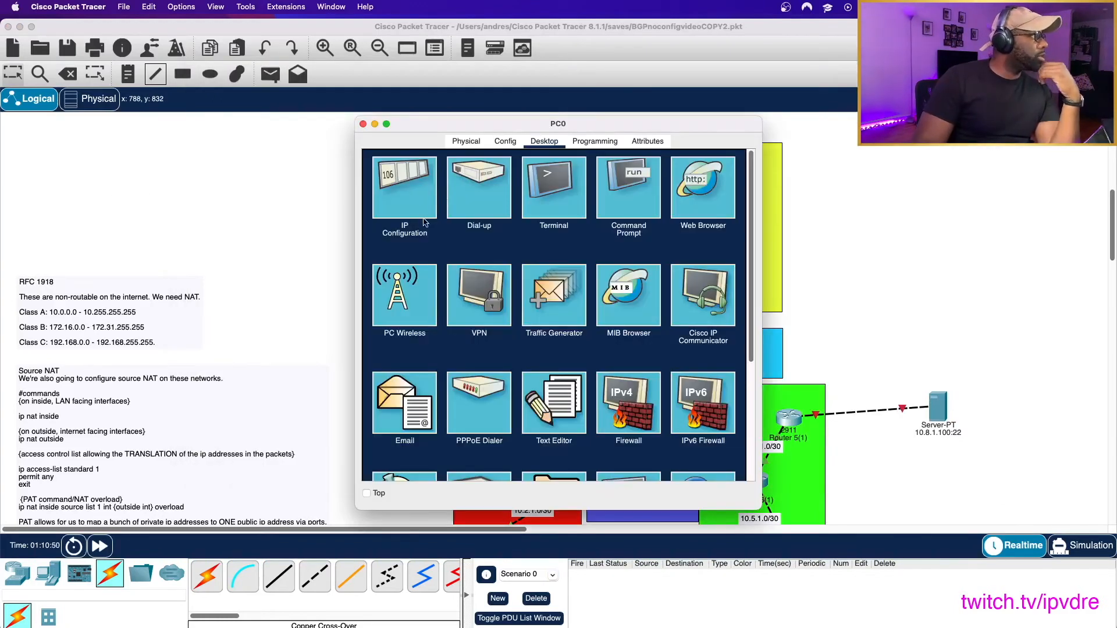
click(626, 184)
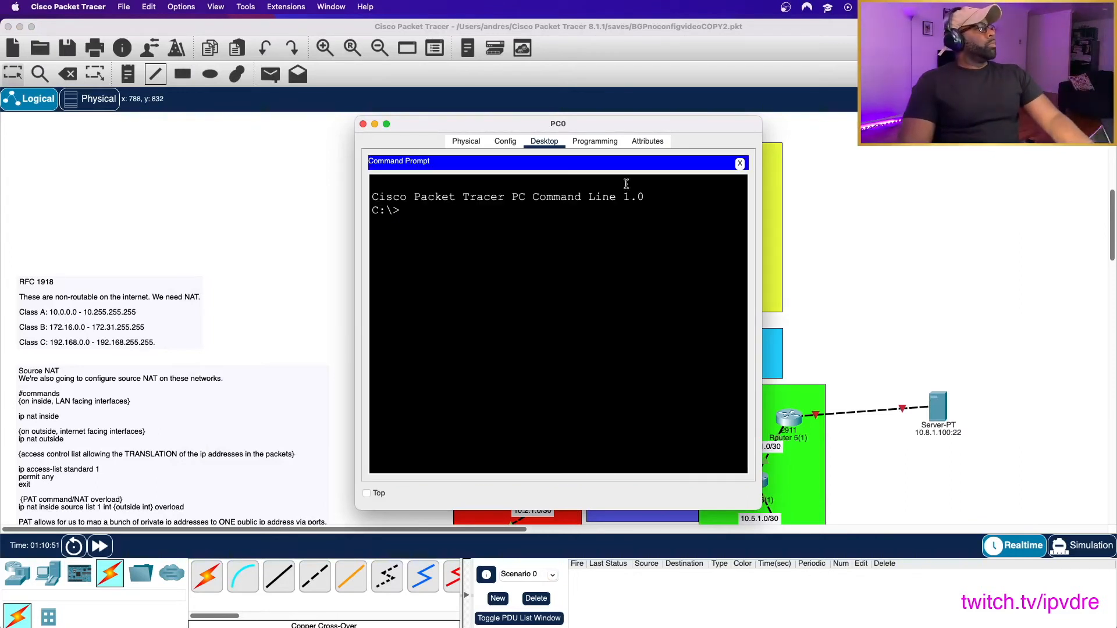
text(ping)
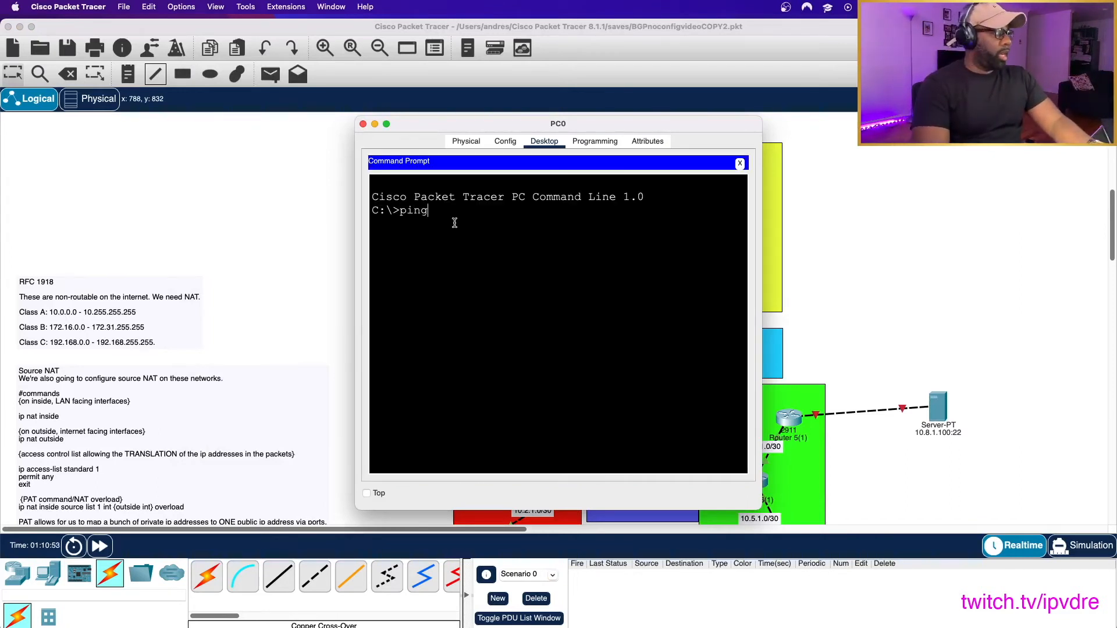
text( 192.0.1.2)
key(Return)
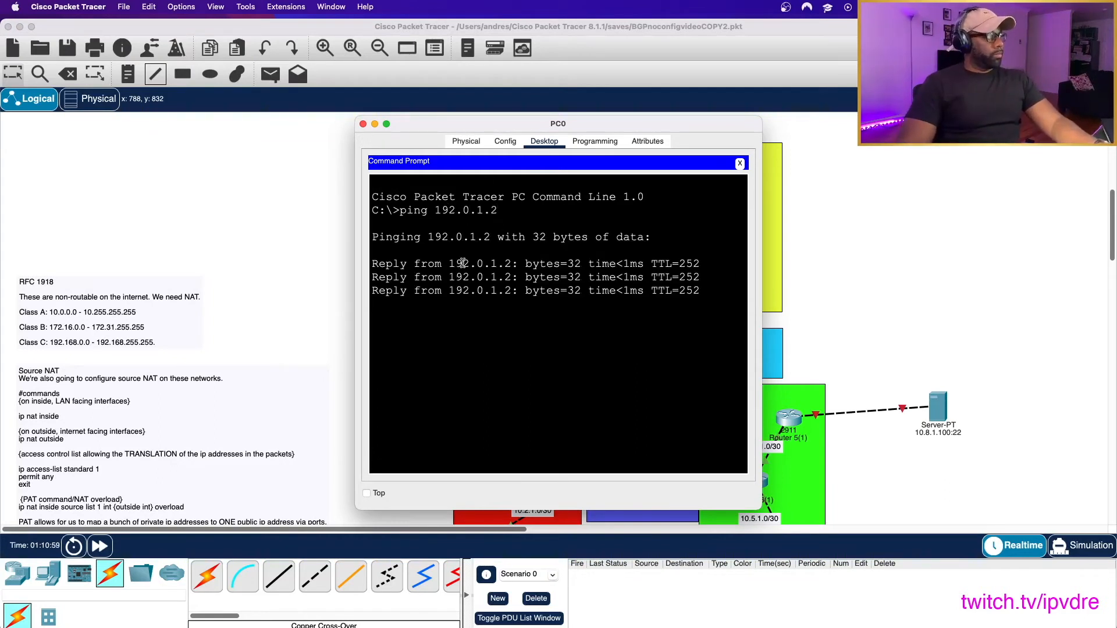
- Return to R2's command line and rerun sh ip nat translations to list the entries from PC0's ping
click(281, 228)
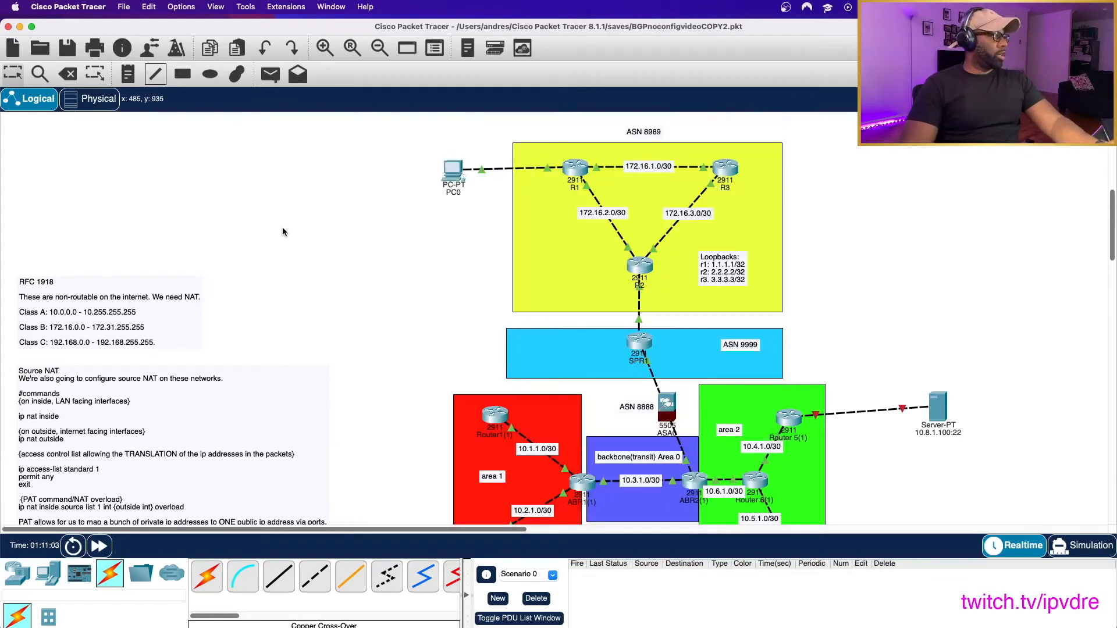
click(639, 268)
key(Up)
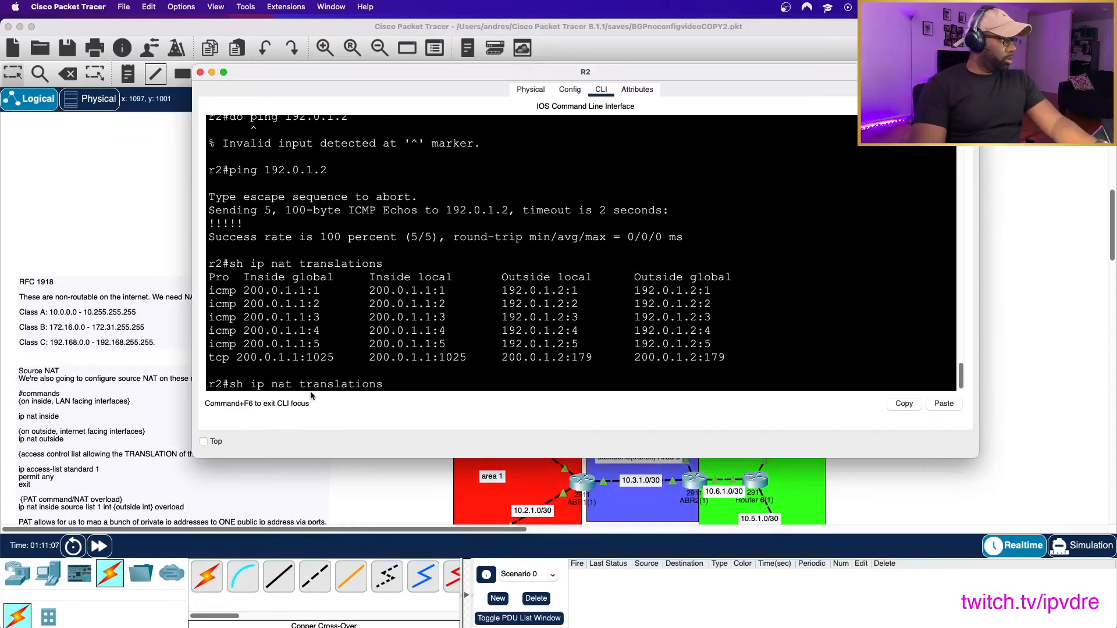
key(Return)
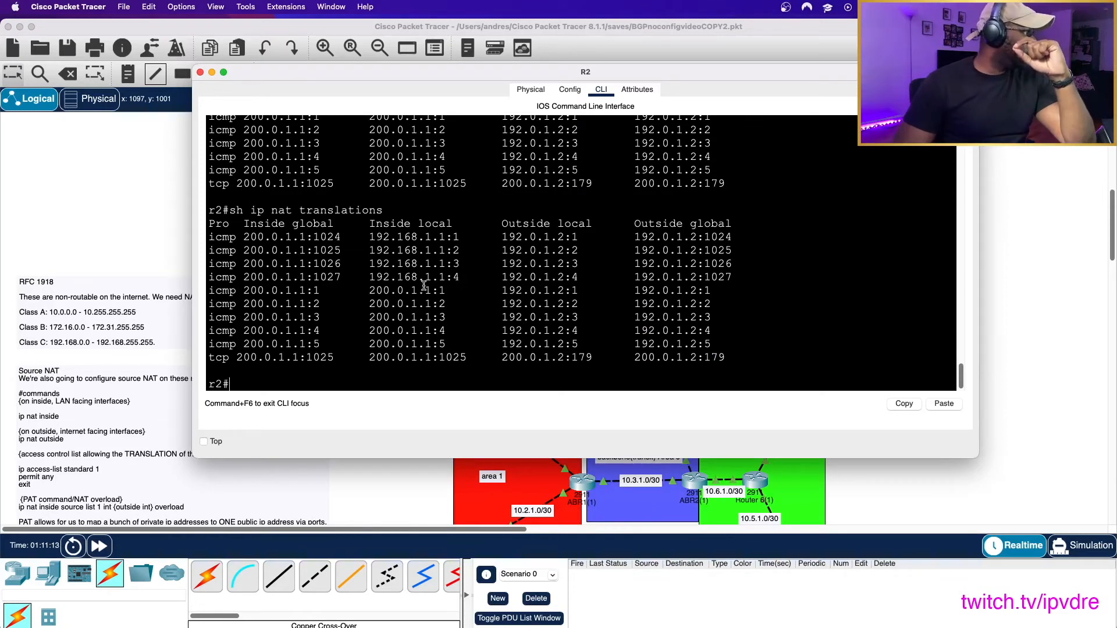
- Examine how the inside local addresses and ports map to inside global ones in R2's newest ICMP translation entries
drag(368, 237, 463, 240)
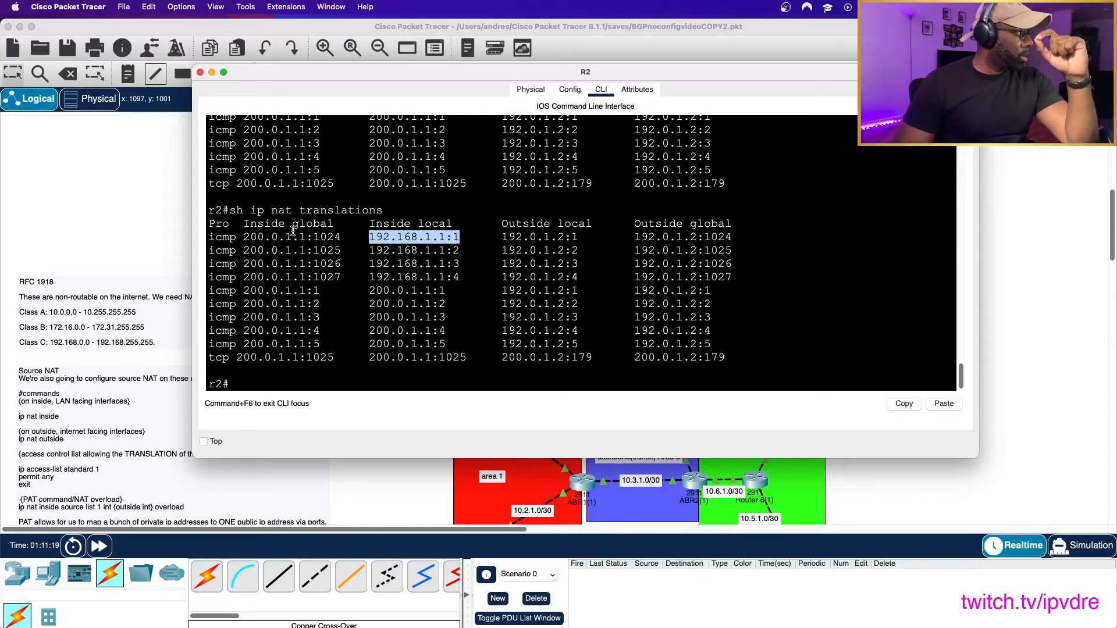
drag(313, 237, 338, 244)
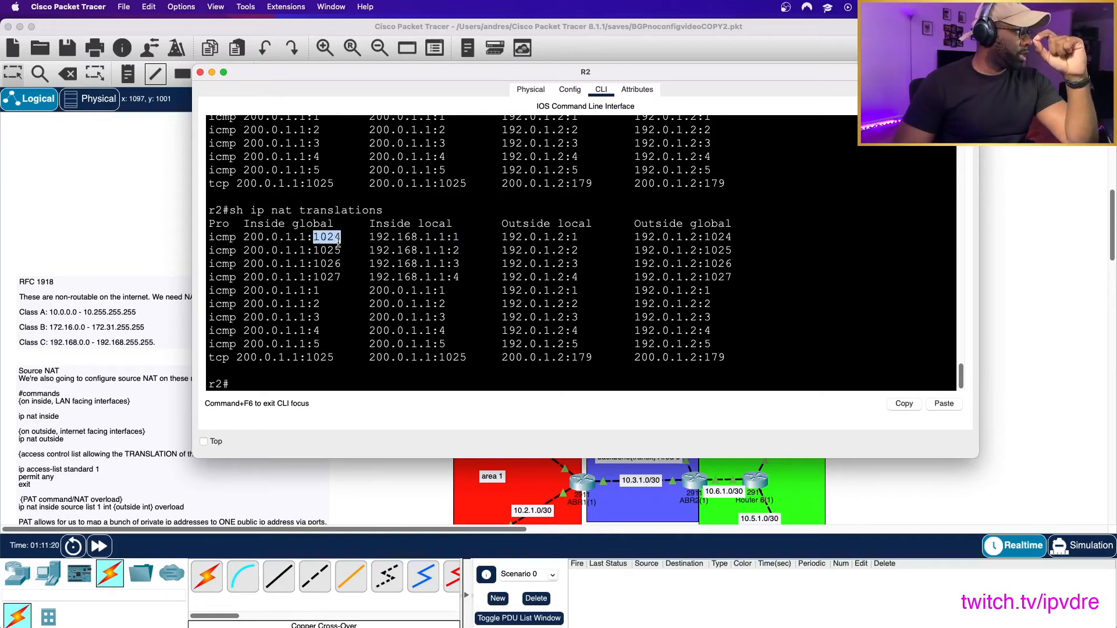
click(354, 239)
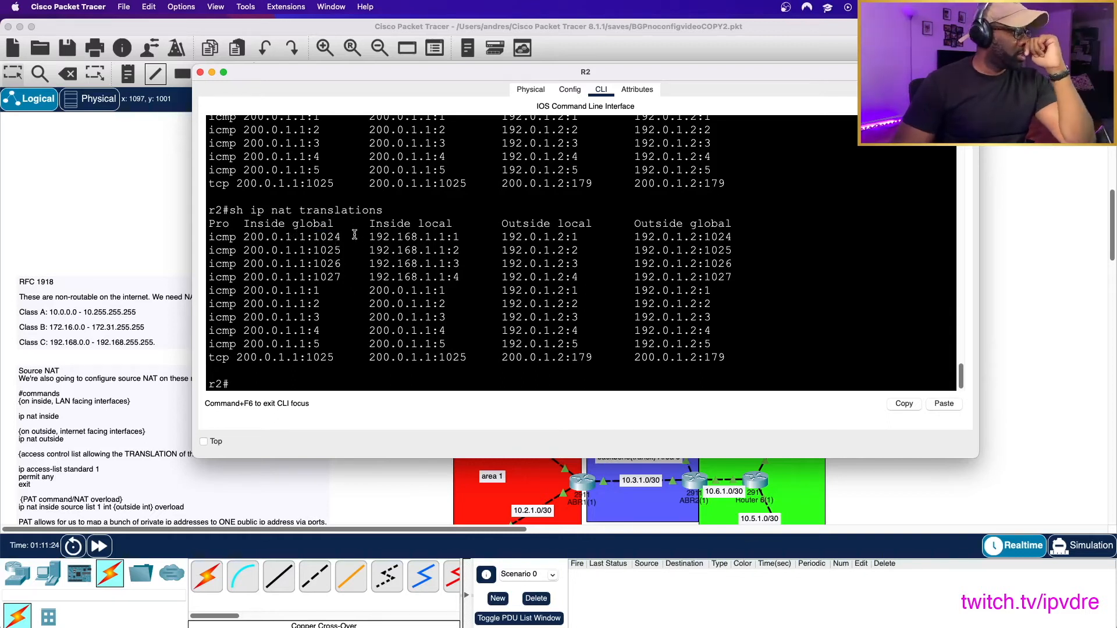
drag(369, 237, 461, 239)
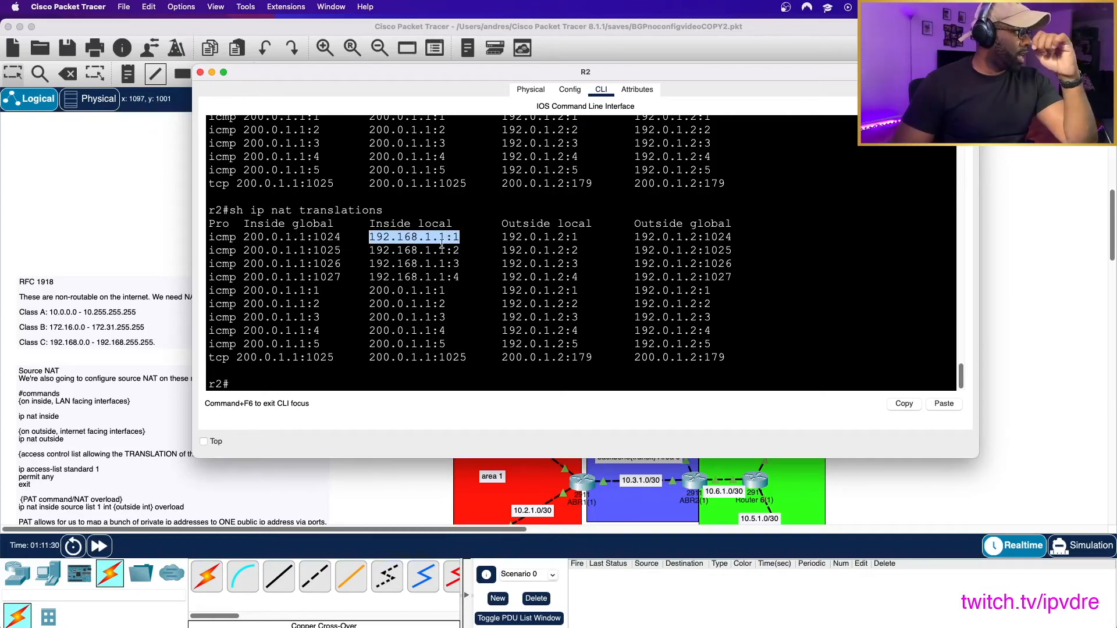
click(359, 211)
drag(242, 227, 335, 226)
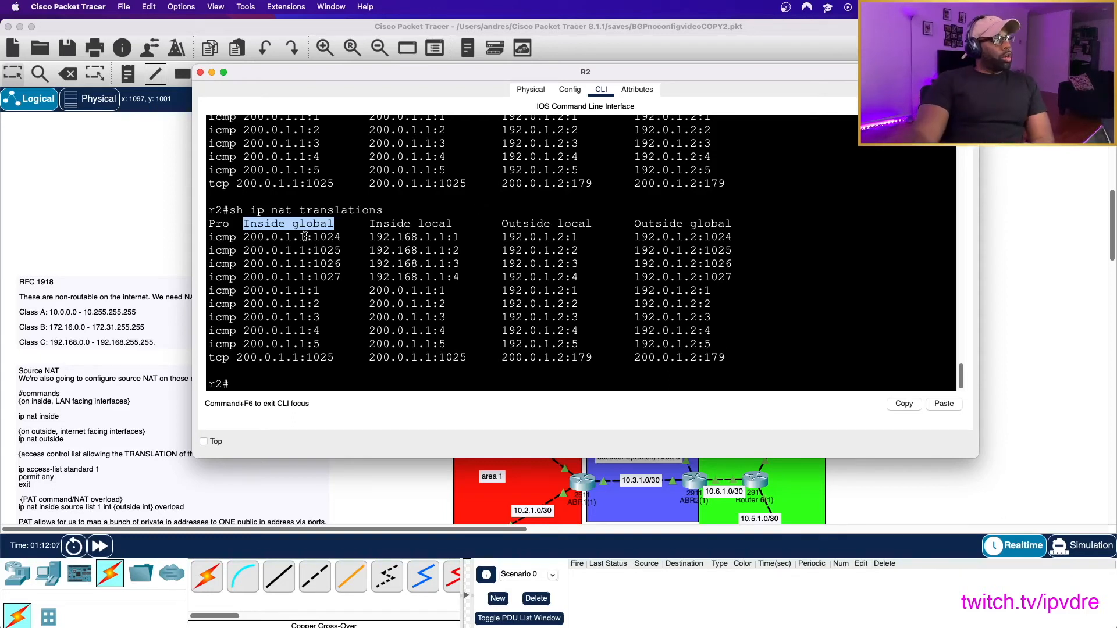
drag(242, 236, 334, 237)
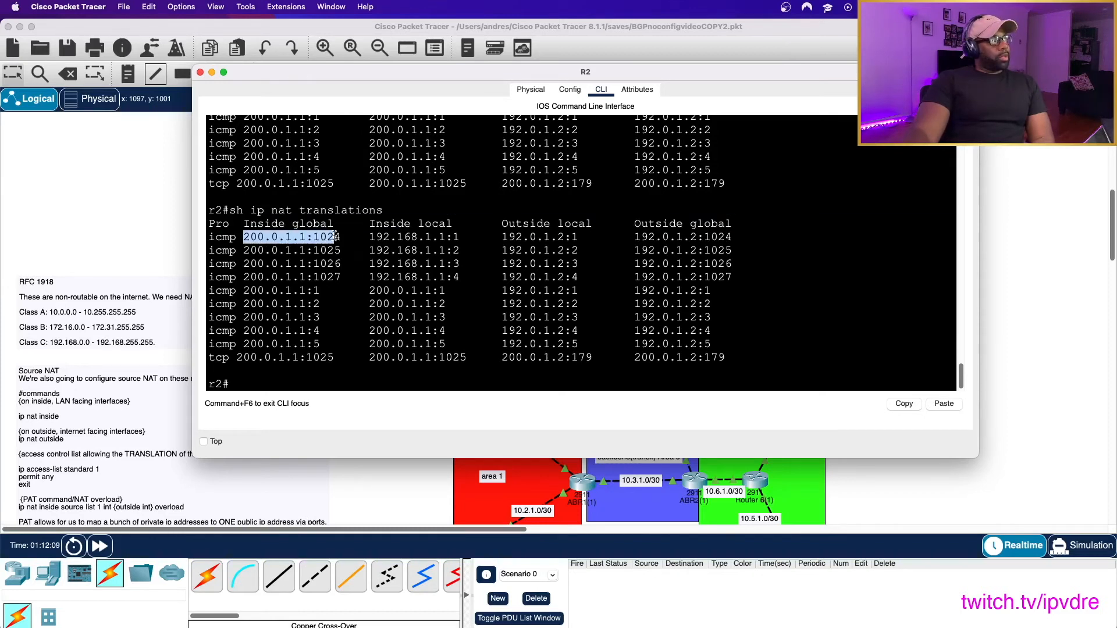
click(340, 232)
drag(250, 223, 347, 225)
click(400, 213)
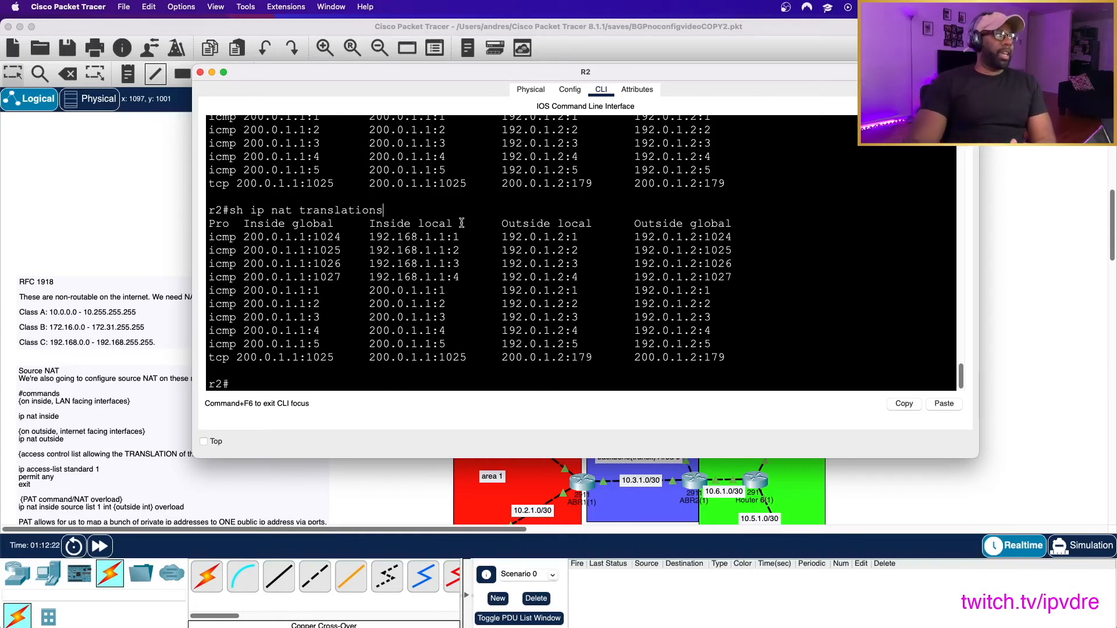
drag(555, 78, 394, 78)
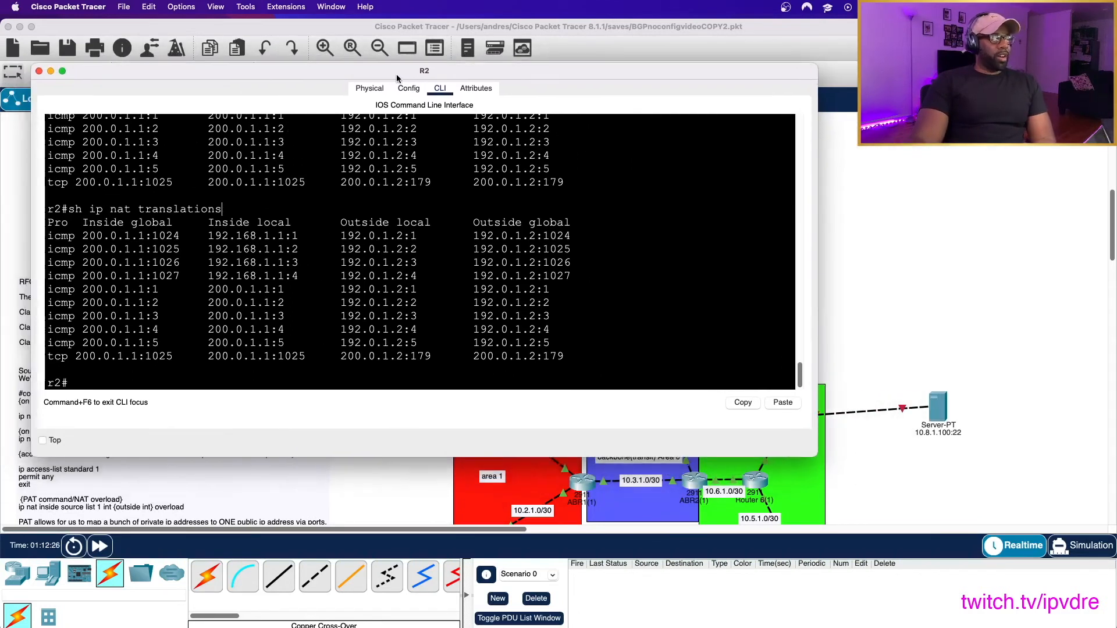
drag(619, 78, 633, 132)
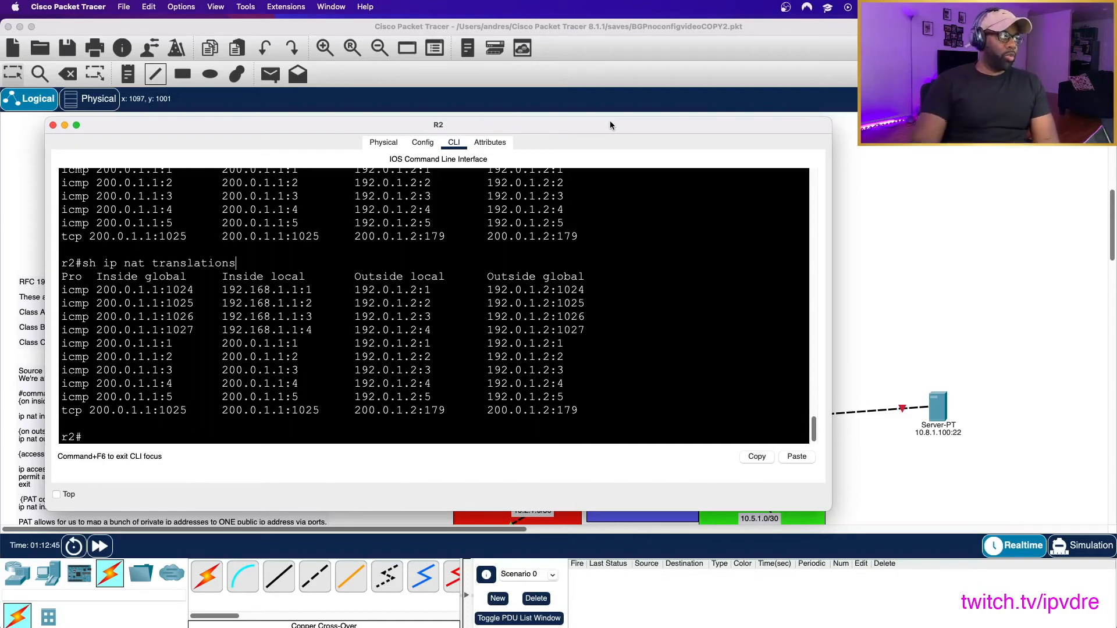
drag(610, 121, 580, 189)
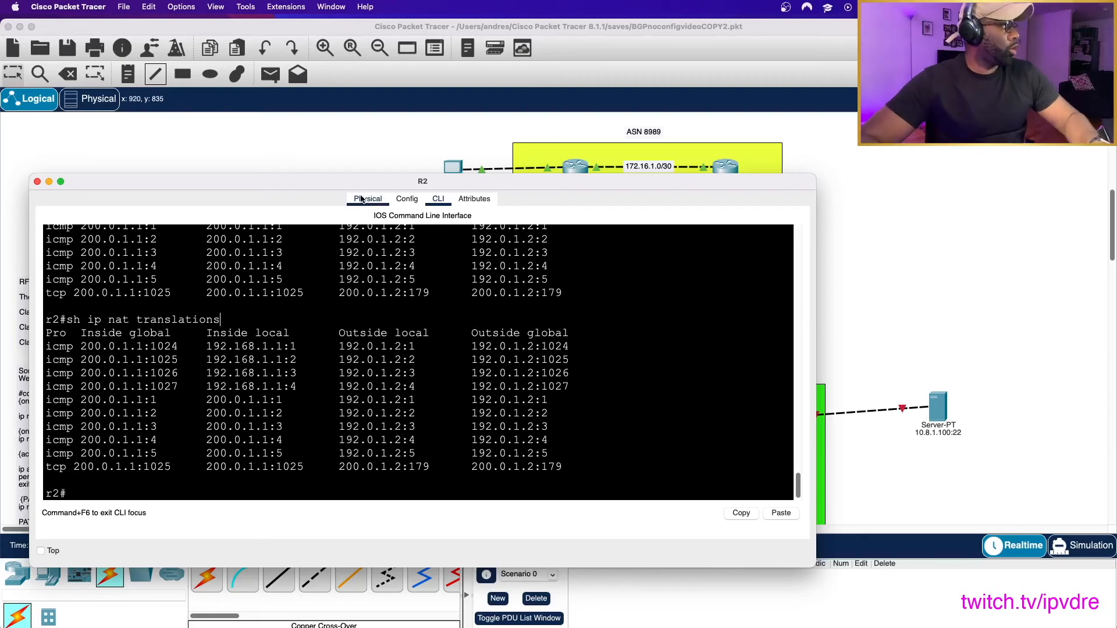
- Open ABR2's command line from the topology and enter global configuration mode with conf t
click(881, 219)
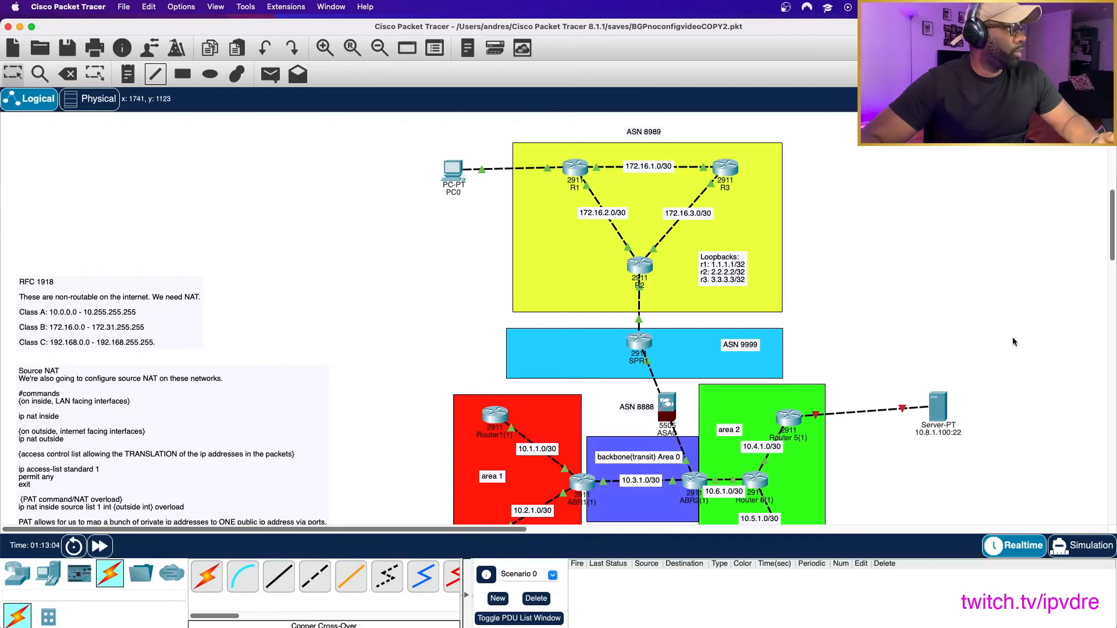
click(690, 473)
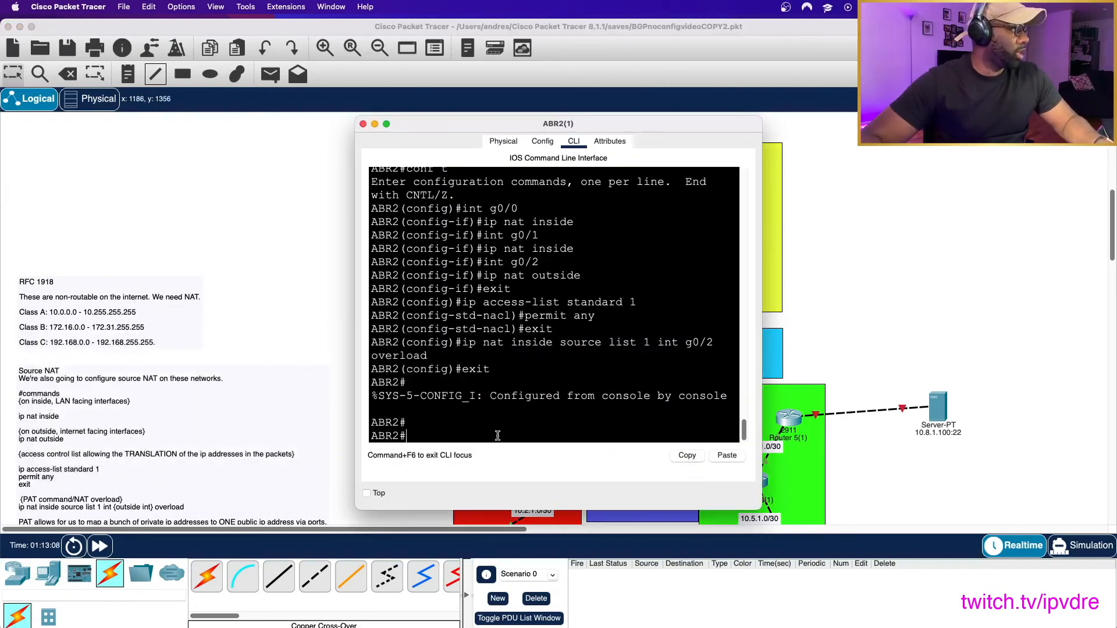
text(conf t)
key(BackSpace)
key(BackSpace)
key(BackSpace)
key(BackSpace)
key(BackSpace)
key(BackSpace)
text(en)
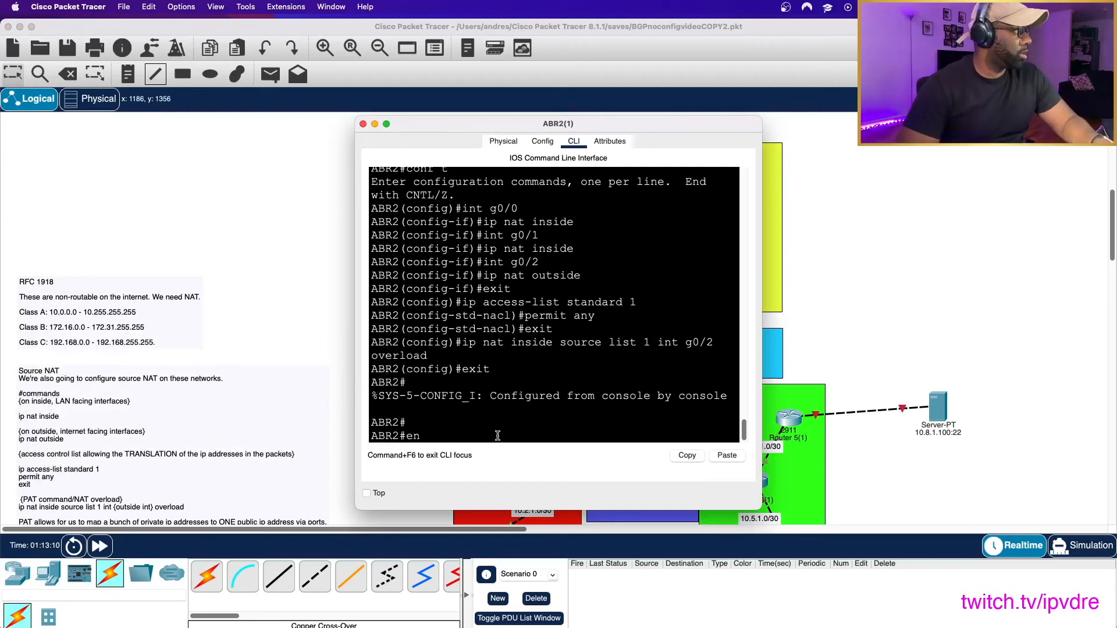
key(BackSpace)
key(BackSpace)
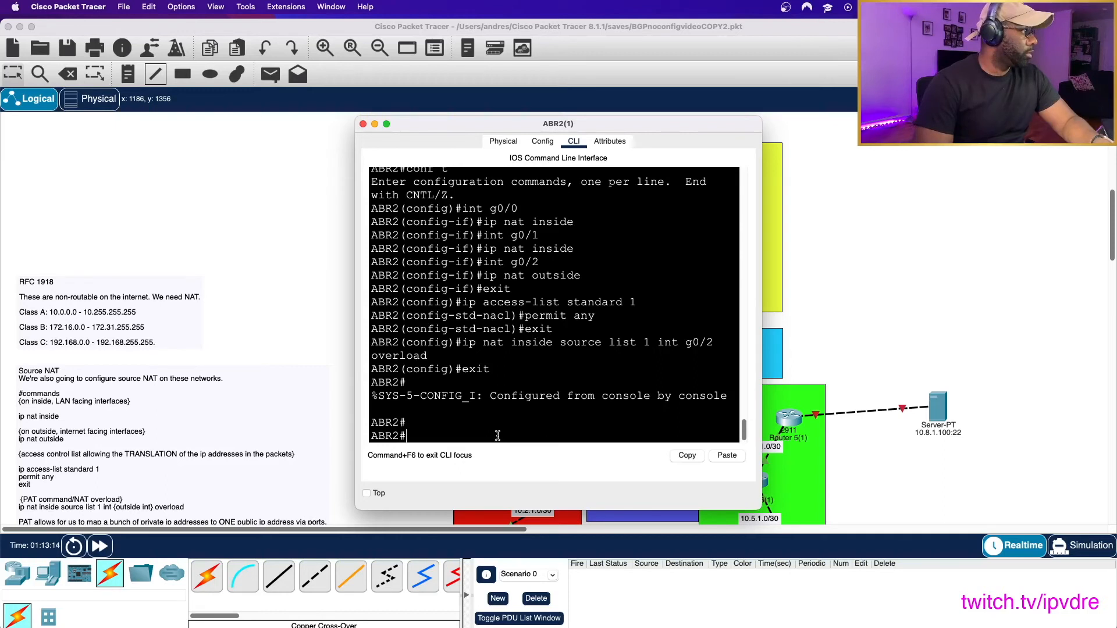
text(en)
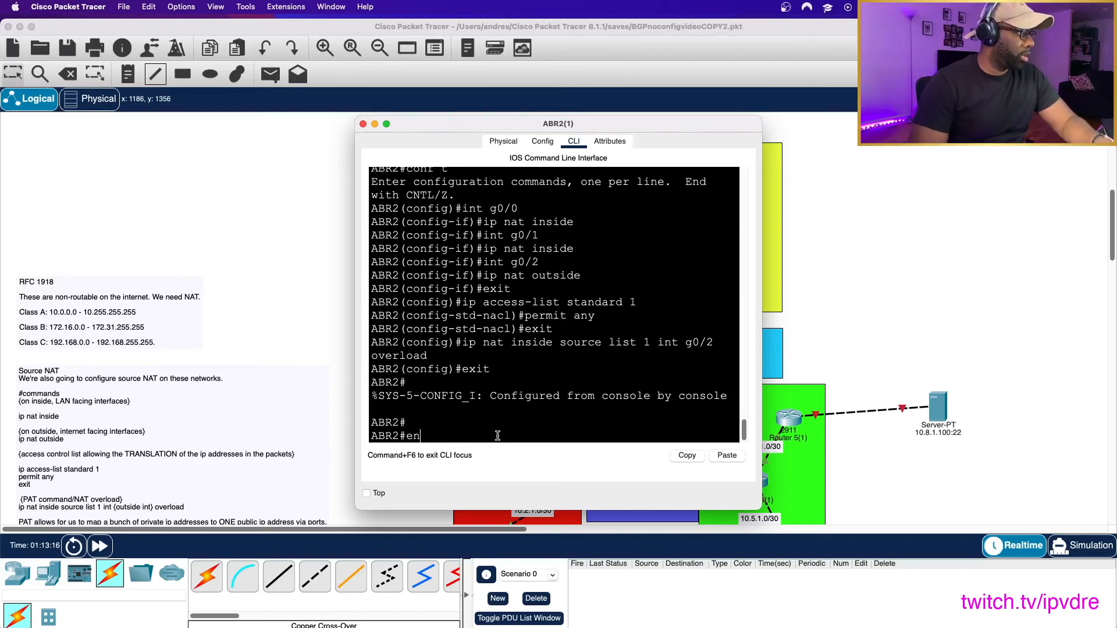
key(BackSpace)
key(BackSpace)
text(conf t)
key(Return)
- Remove ABR2's PAT rule with no ip nat inside source list 1 int g0/2 overload, and close its window
text(exit)
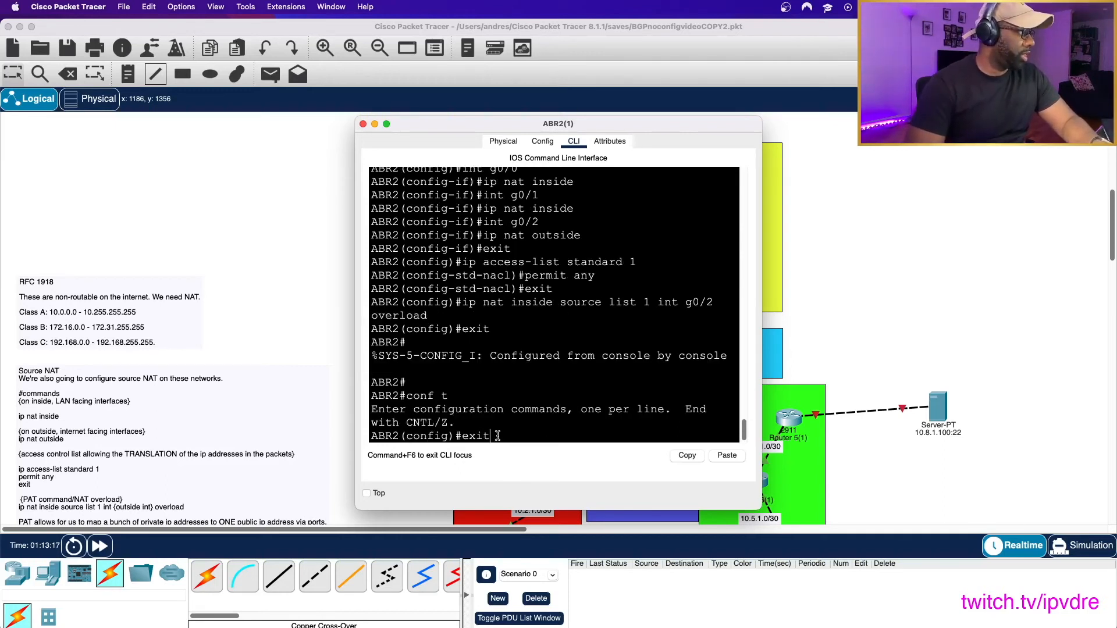
key(Up)
key(Up)
key(Down)
key(Up)
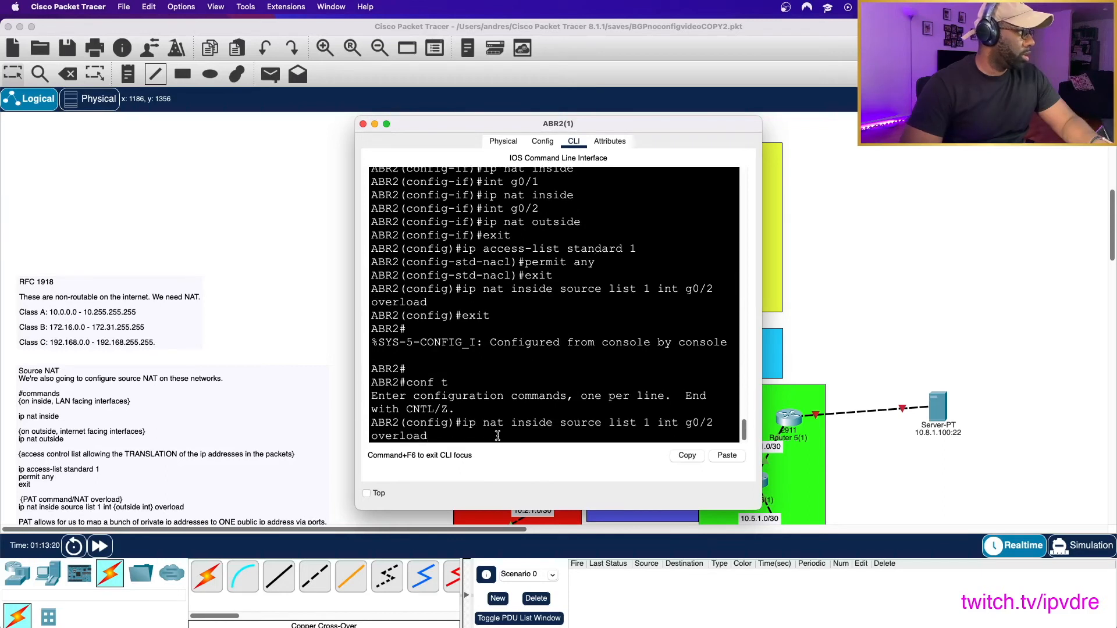
key(ctrl+a)
text(no)
key(Return)
click(363, 124)
- Ping 192.0.1.2 again from PC0's Command Prompt
click(454, 171)
key(Up)
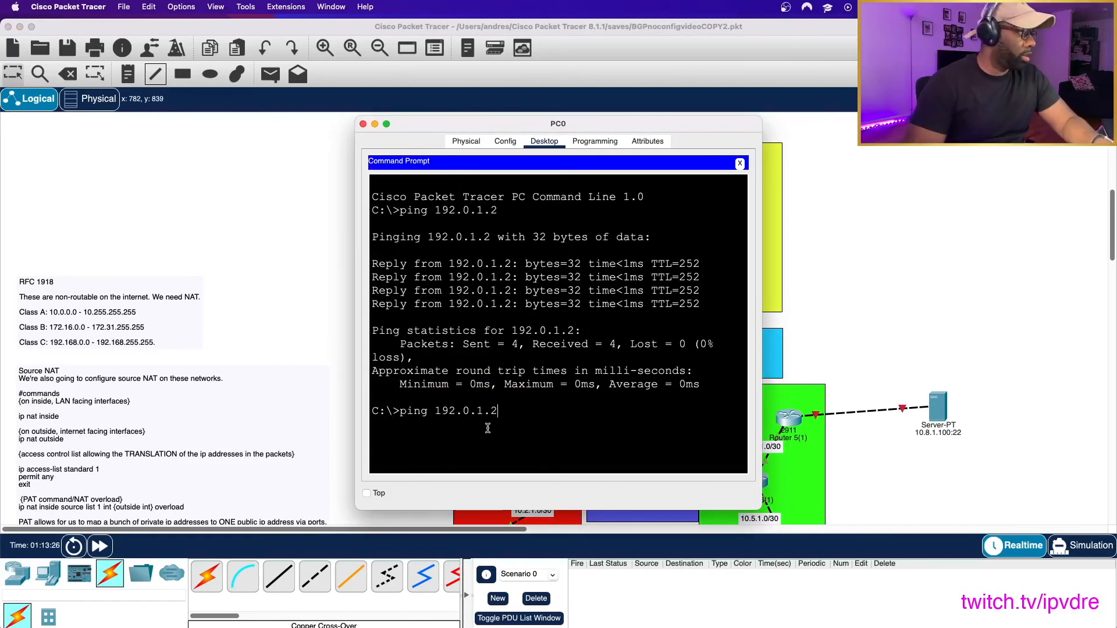
key(Return)
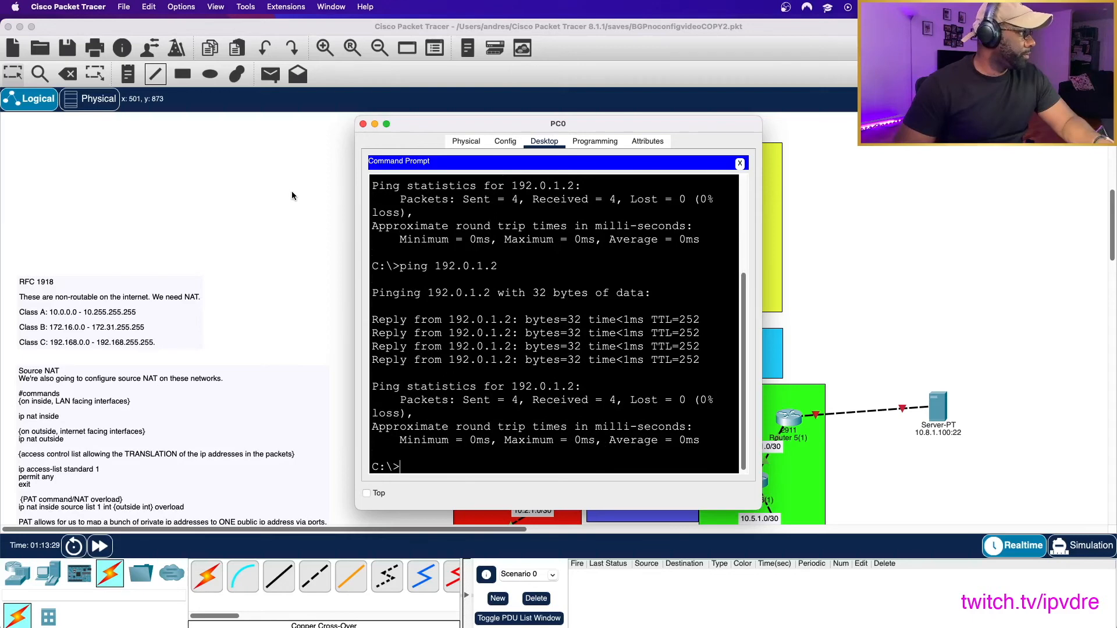
- Reopen R2's command line from the topology and rerun sh ip nat translations
click(292, 192)
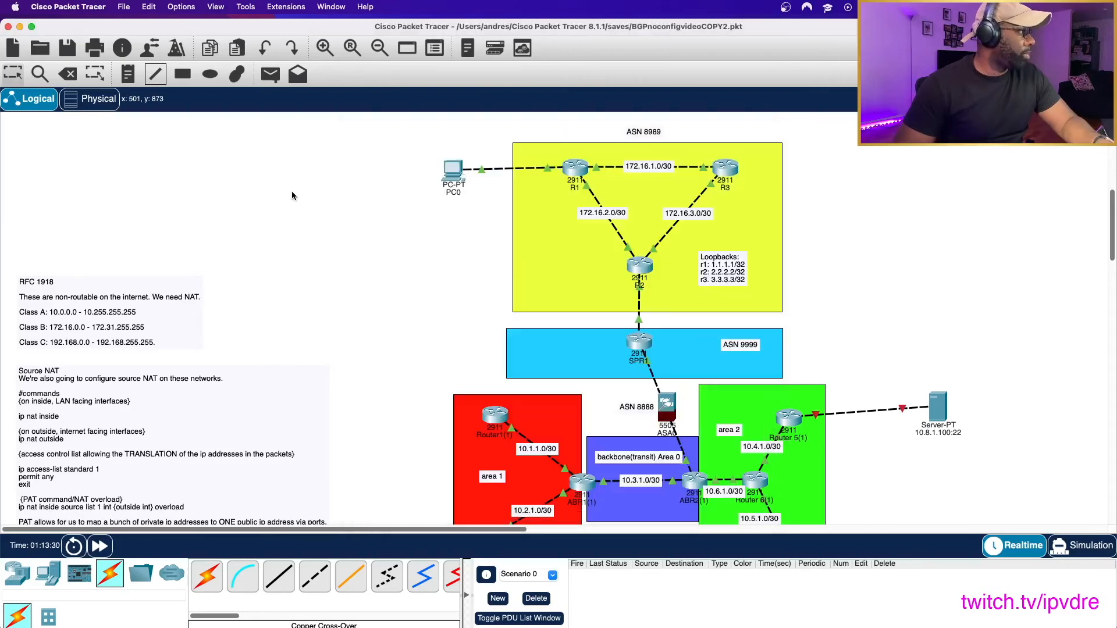
click(638, 267)
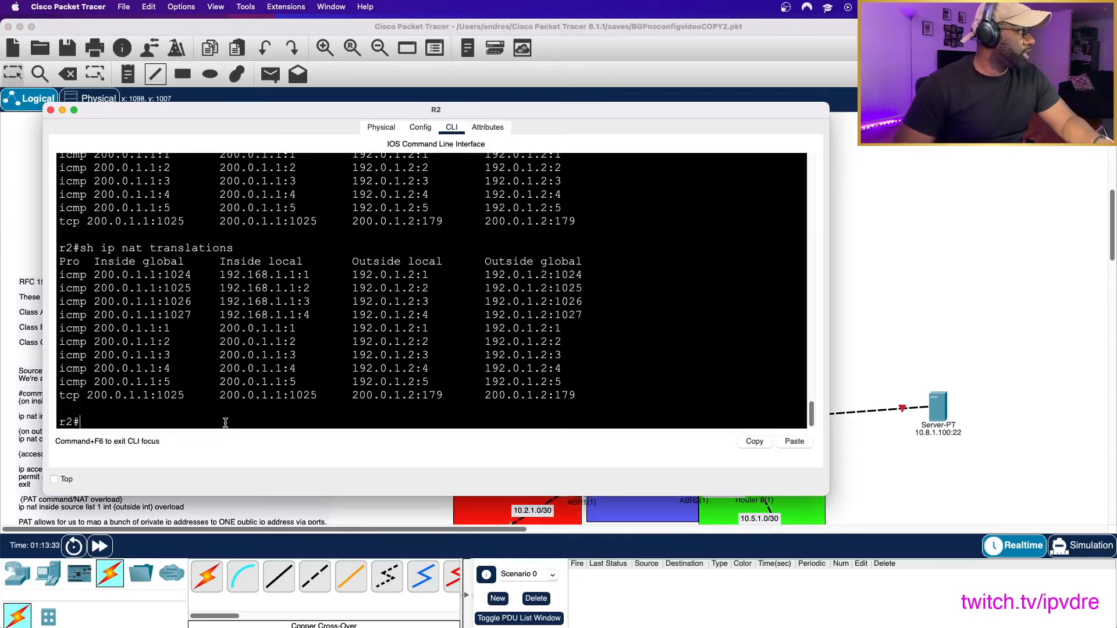
key(Up)
key(Return)
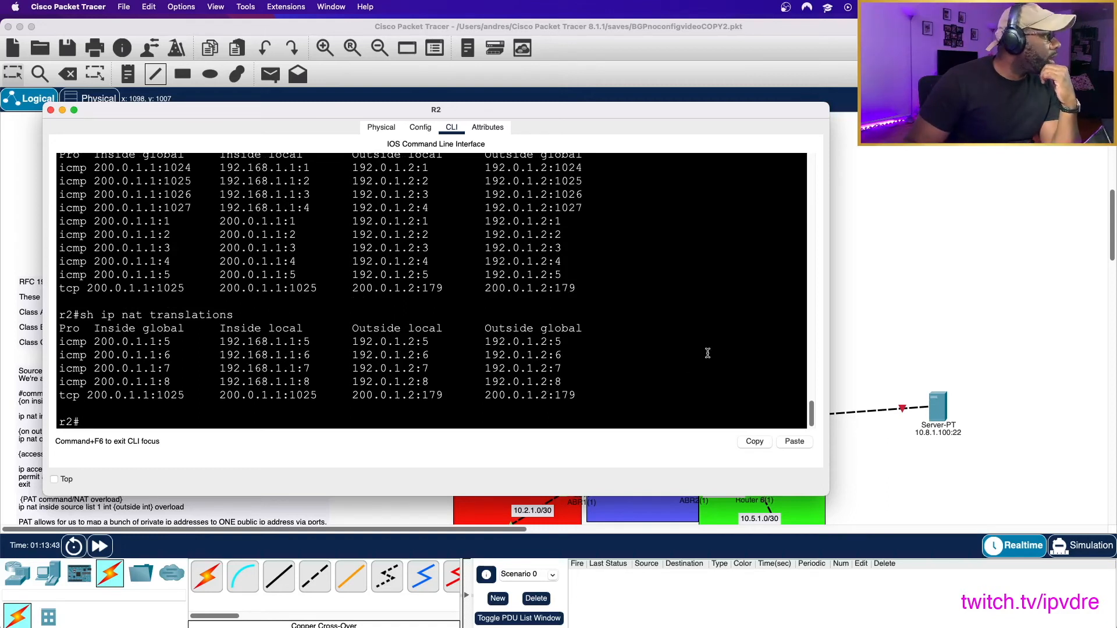
- Ping 10.3.1.1 from PC0's Command Prompt, with its window moved clear of the topology
click(875, 248)
click(448, 174)
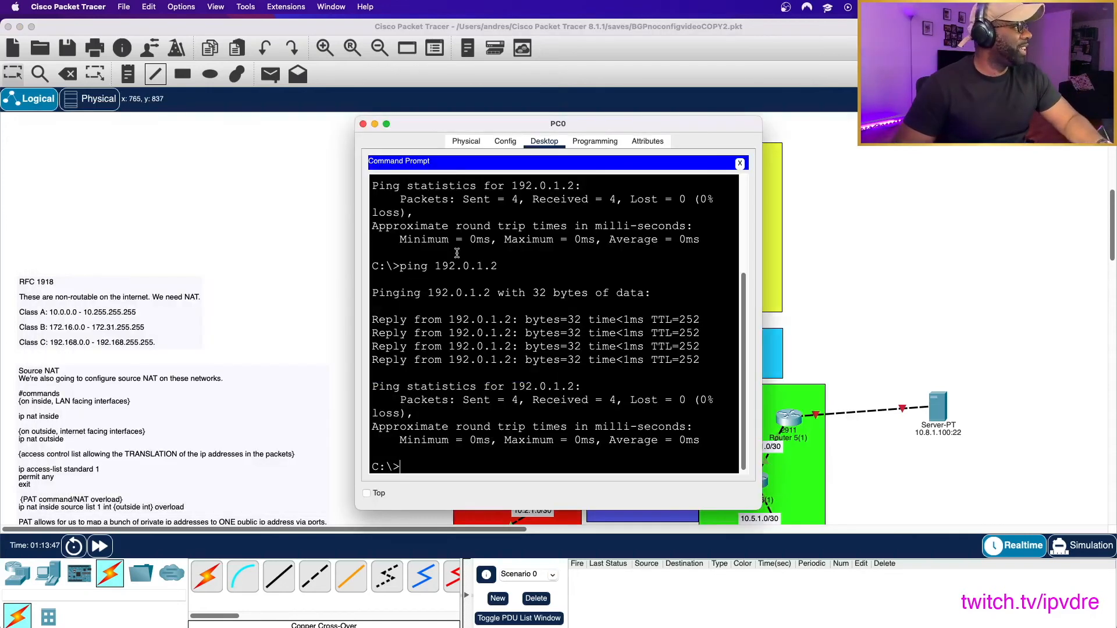
drag(580, 122, 302, 103)
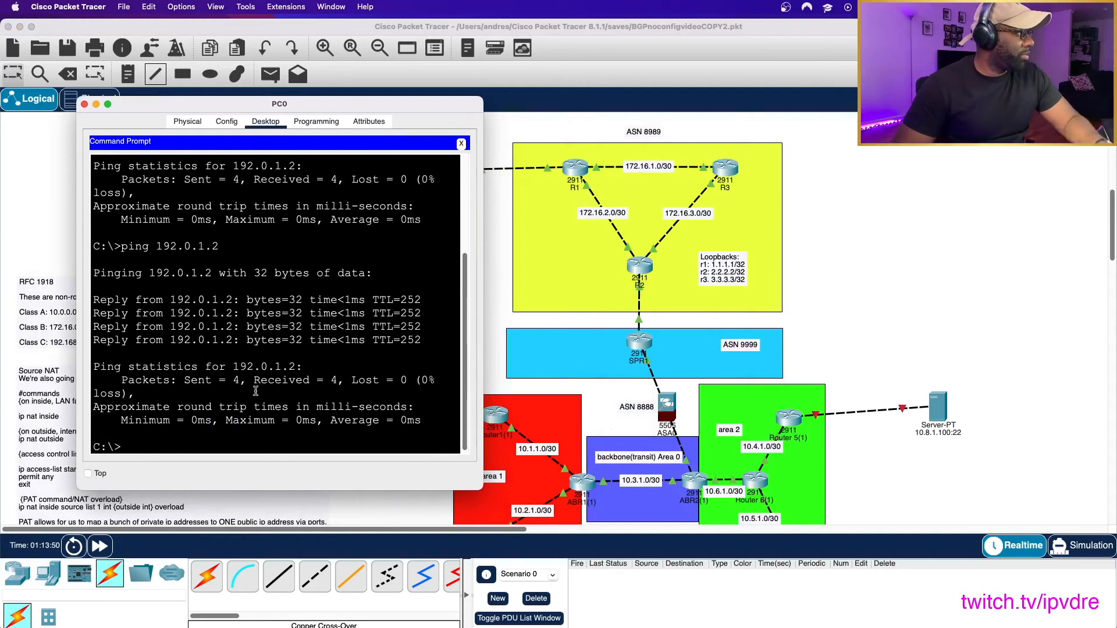
text(ping)
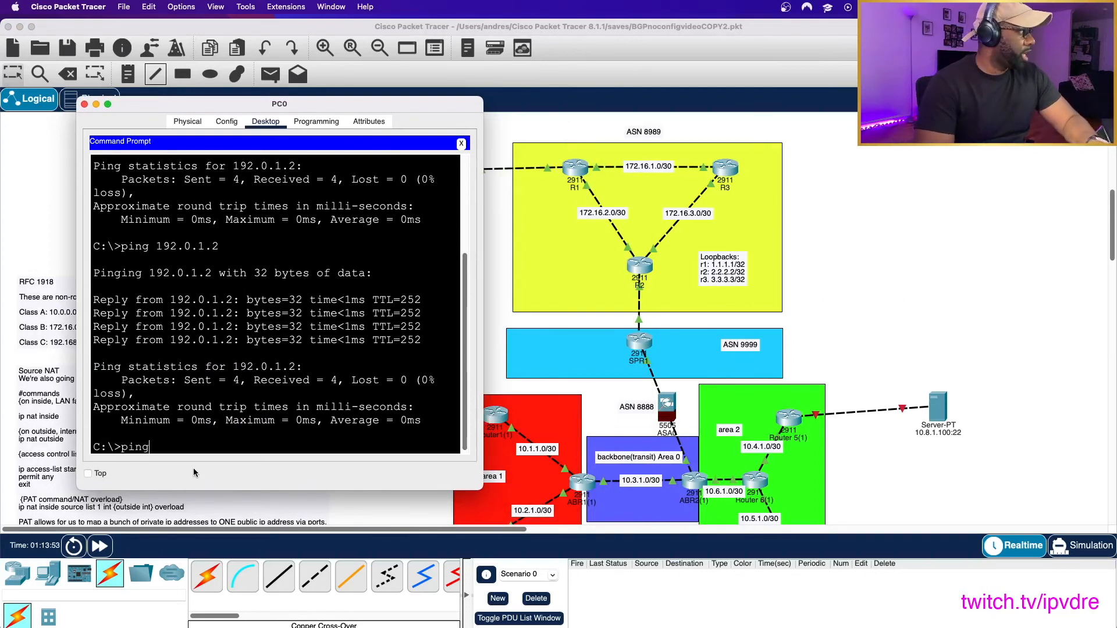
text( 10.3.1.1)
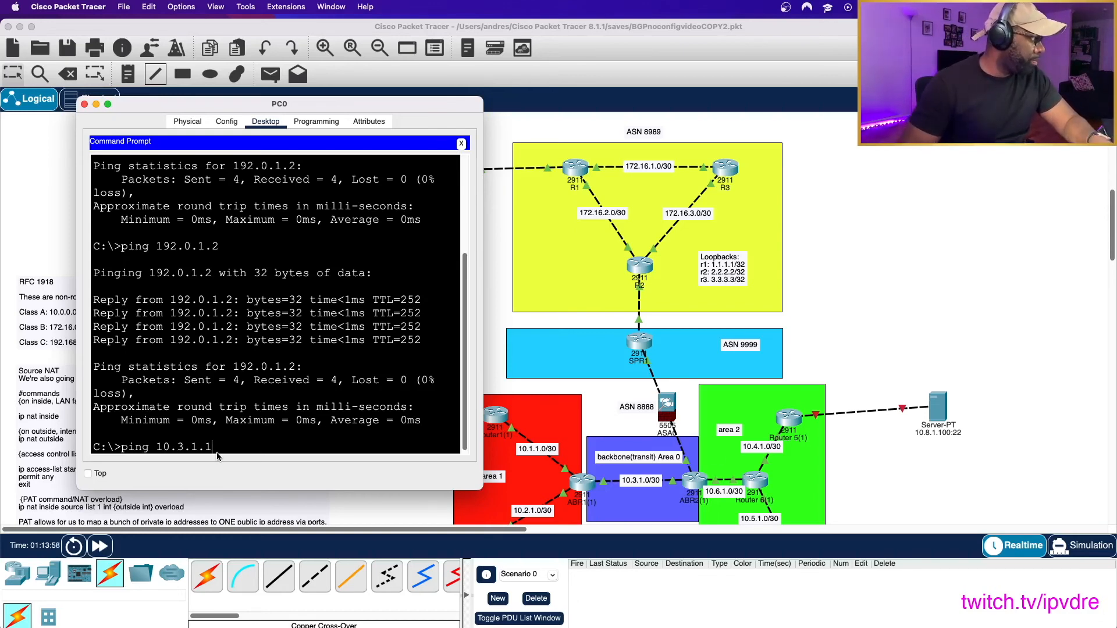
key(Return)
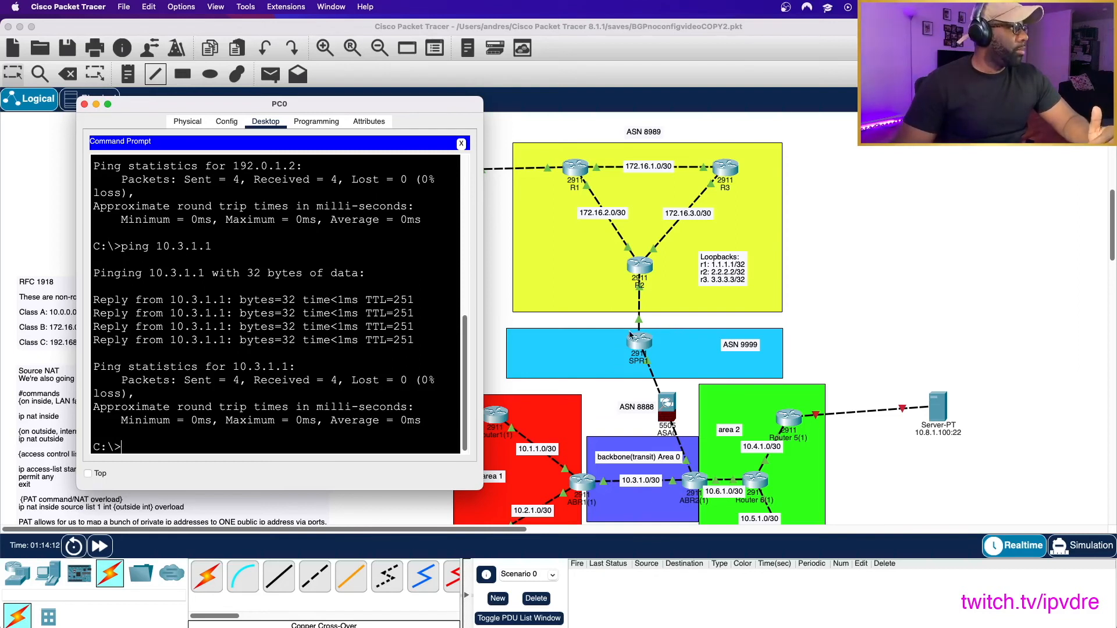
- List R2's NAT translations again and compare the outside local and outside global addresses of the 10.3.1.1 entries
click(640, 267)
key(Up)
key(Return)
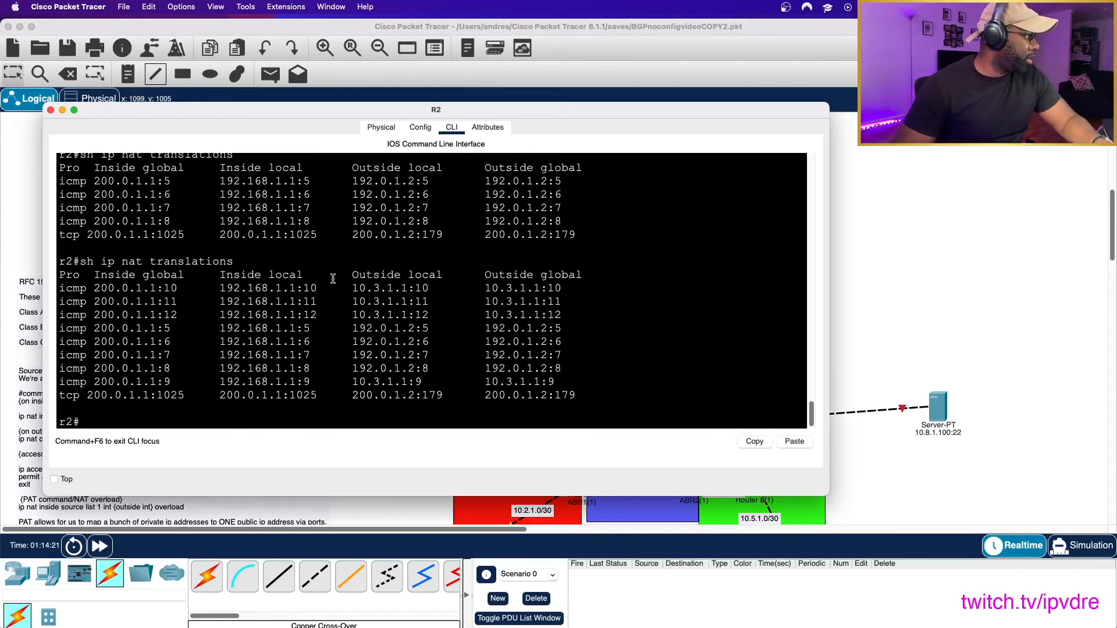
drag(353, 288, 578, 289)
drag(492, 289, 570, 287)
click(568, 288)
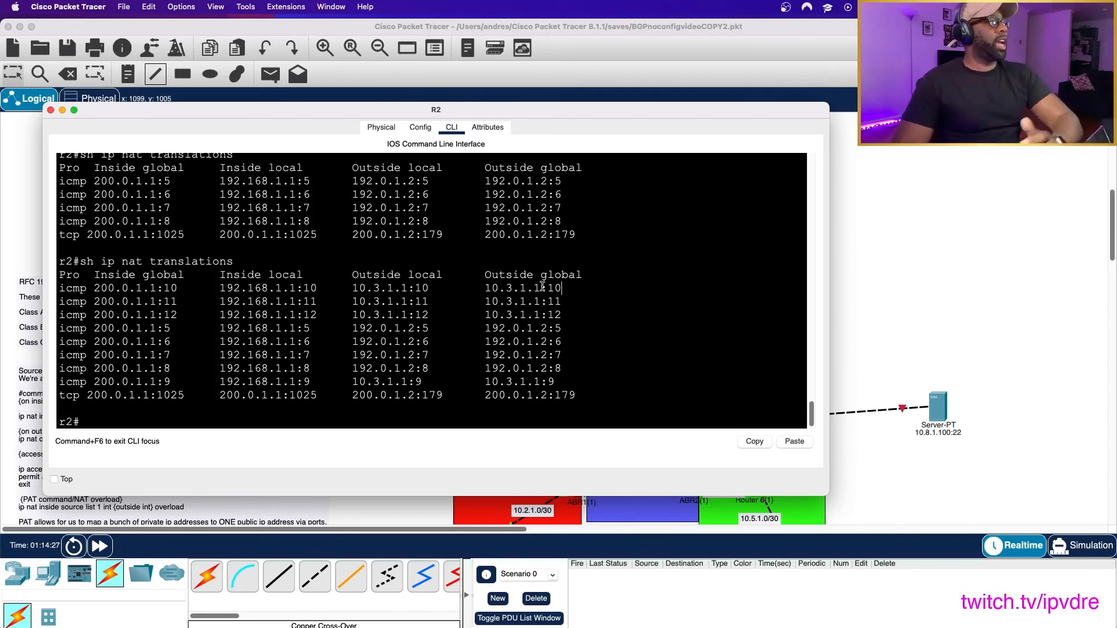
drag(484, 288, 570, 287)
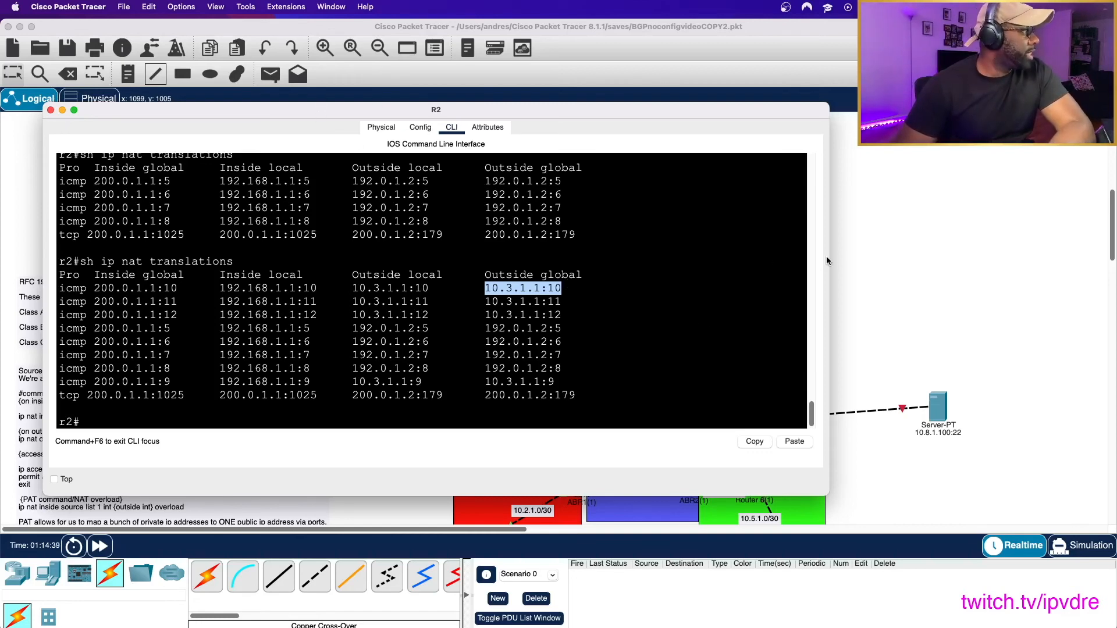
- Restore PAT on ABR2 with ip nat inside source list 1 int g0/2 overload
click(914, 261)
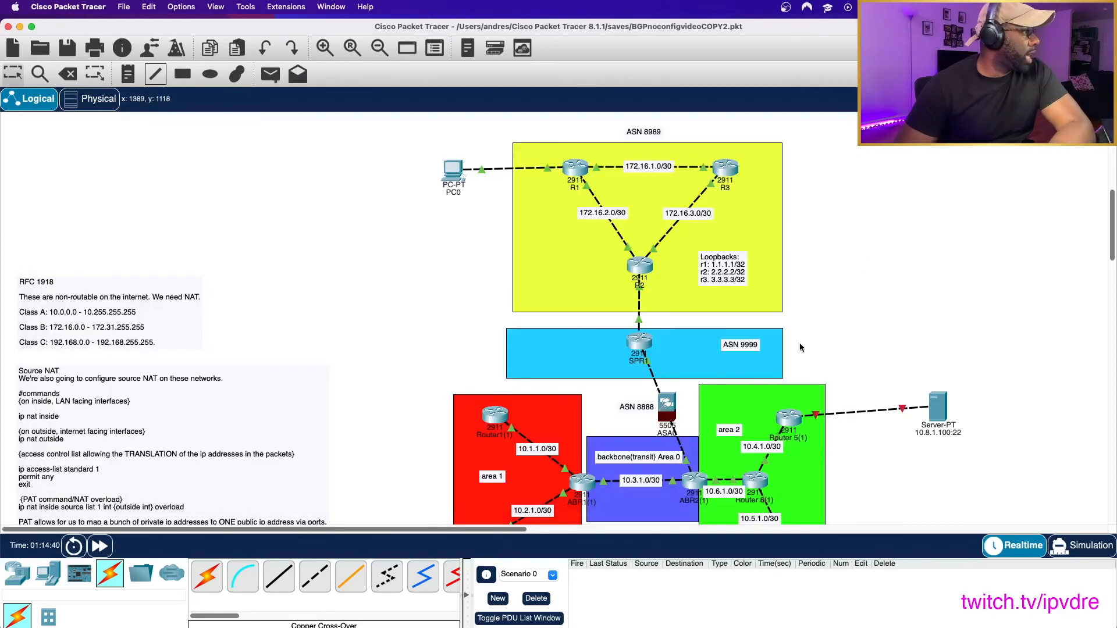
click(705, 476)
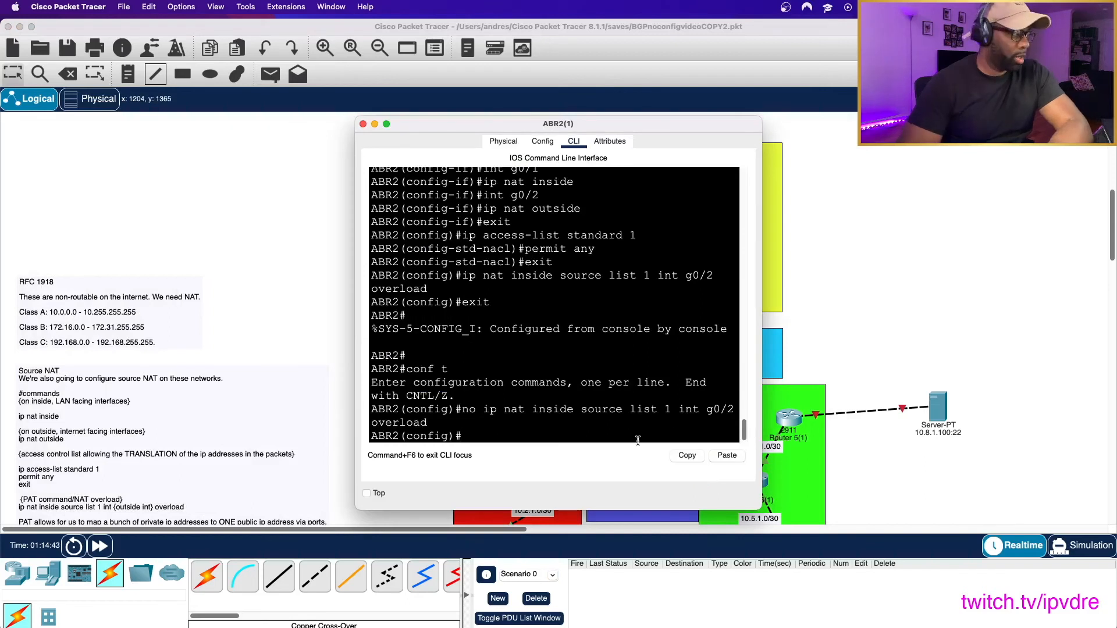
key(Up)
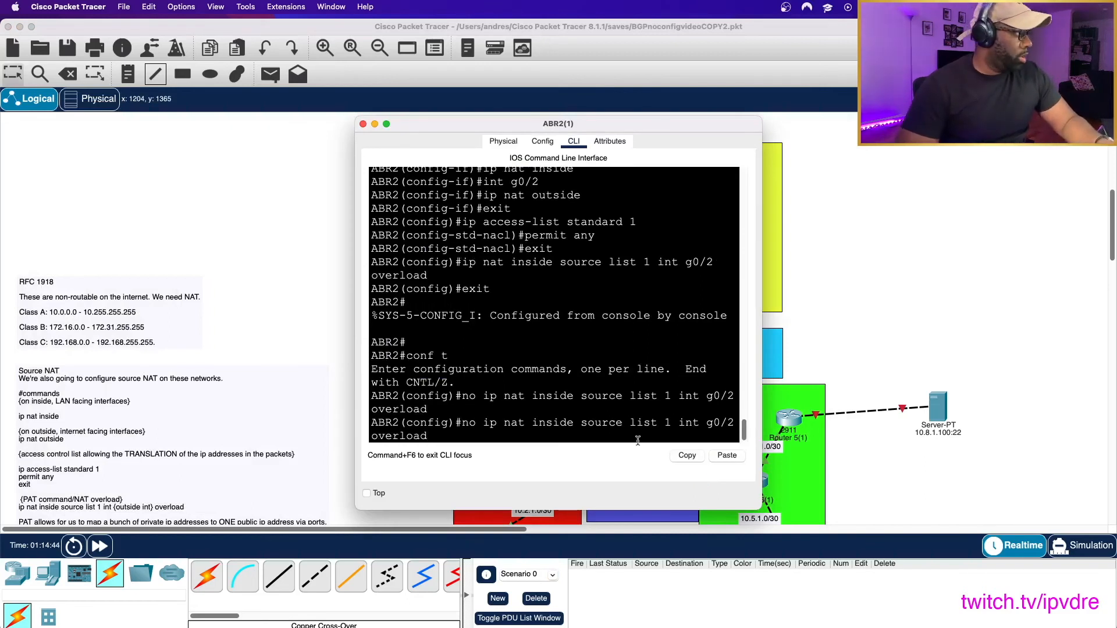
key(BackSpace)
key(BackSpace)
key(BackSpace)
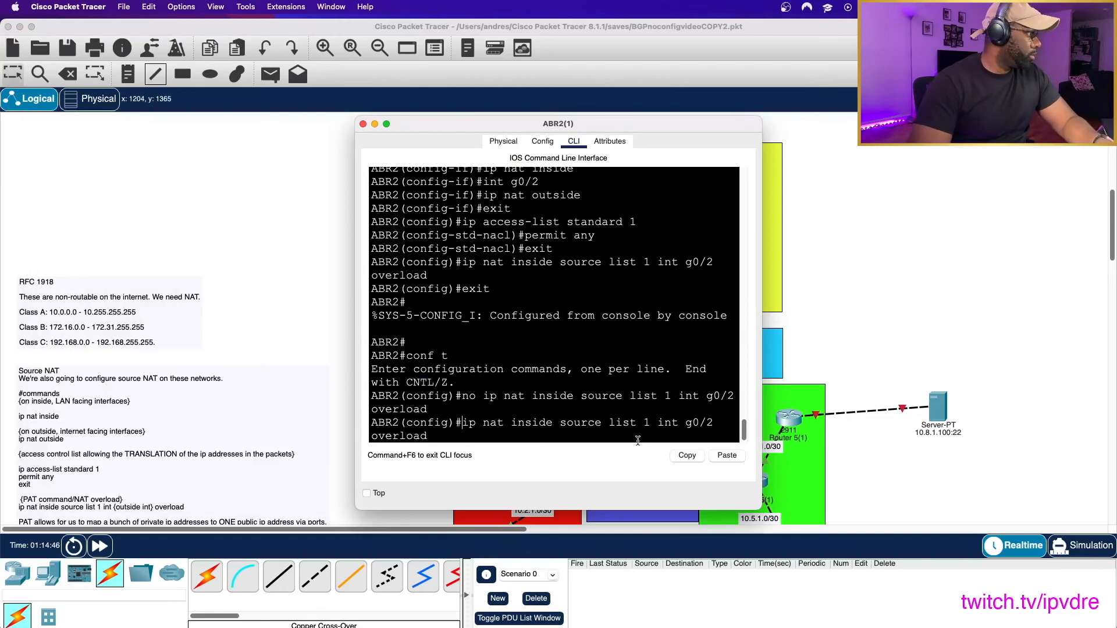
key(Return)
- Ping 10.3.1.1 again from PC0's Command Prompt to test reachability with ABR2's PAT restored
click(453, 172)
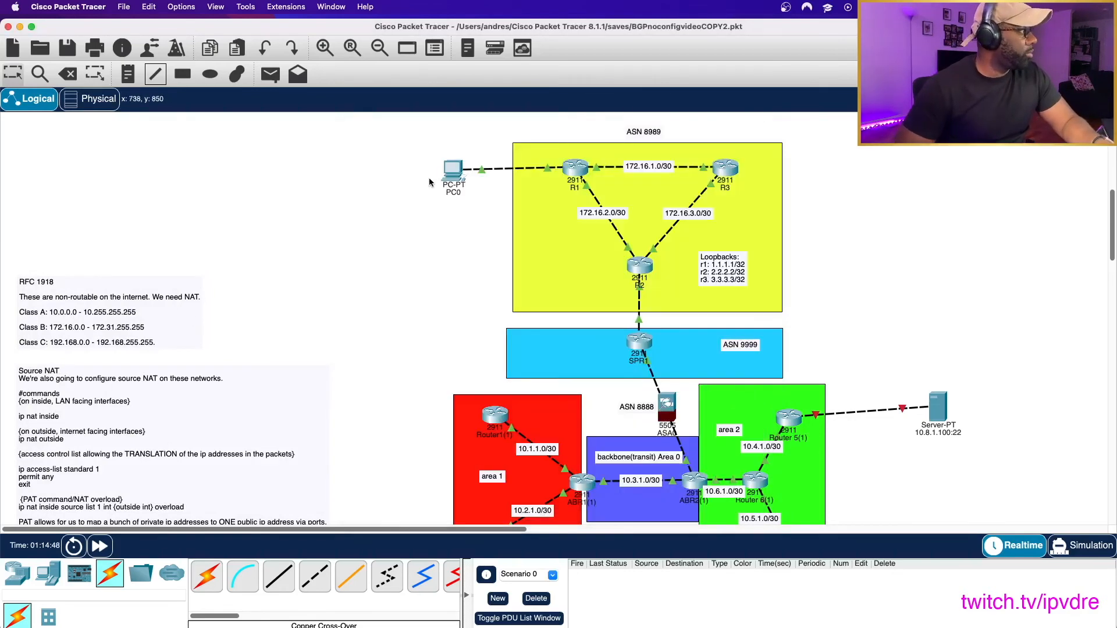
click(452, 171)
key(Up)
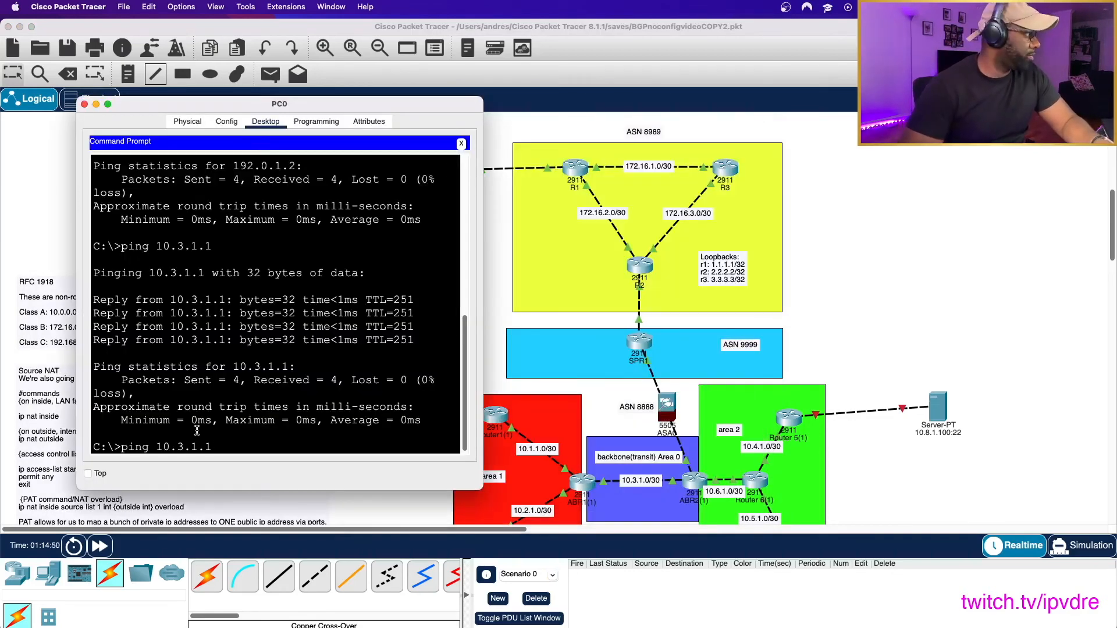
key(Return)
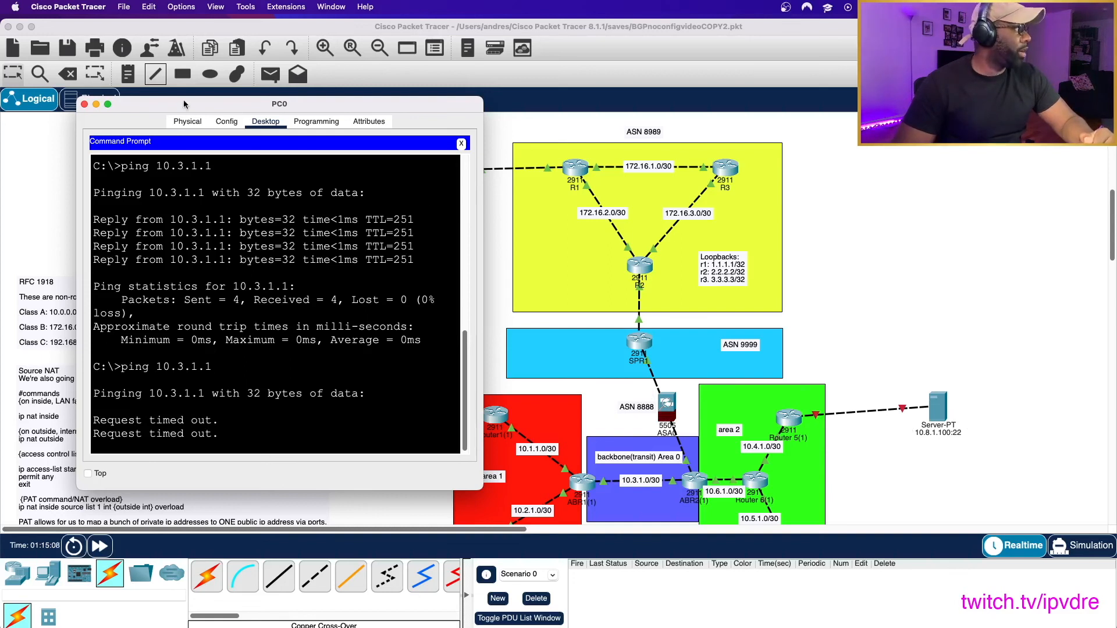
- Close PC0's window and save the topology file
click(84, 104)
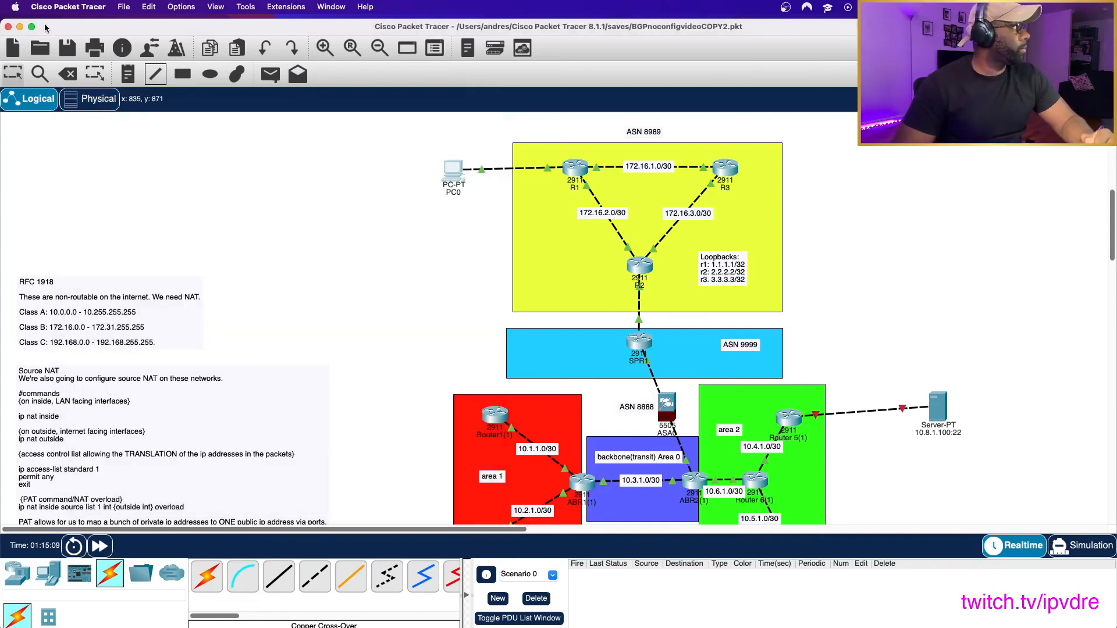
click(127, 7)
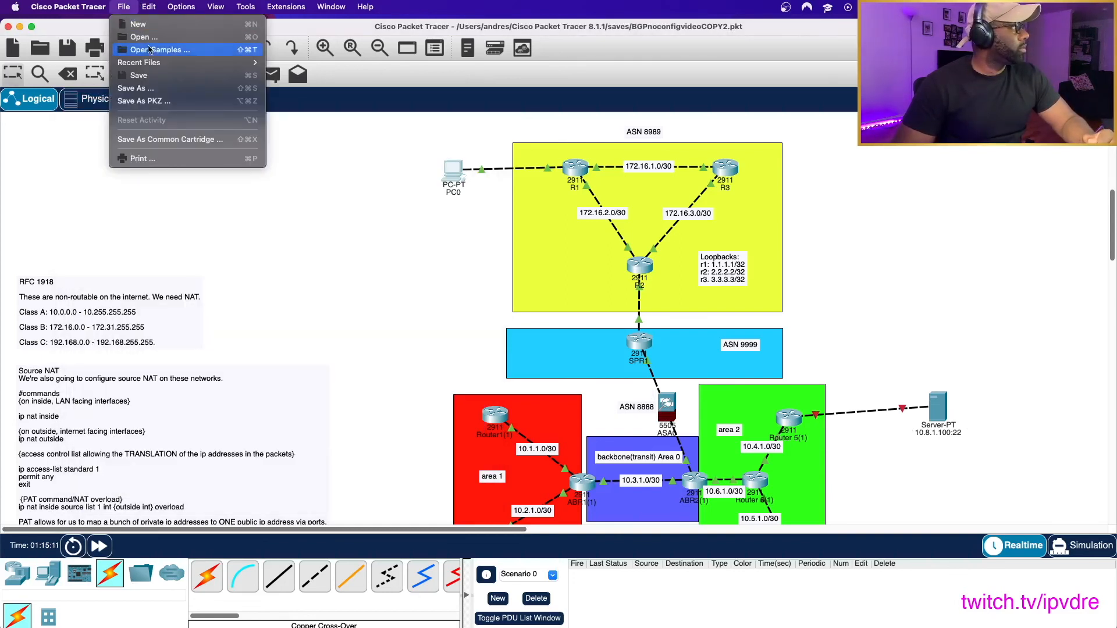
click(139, 75)
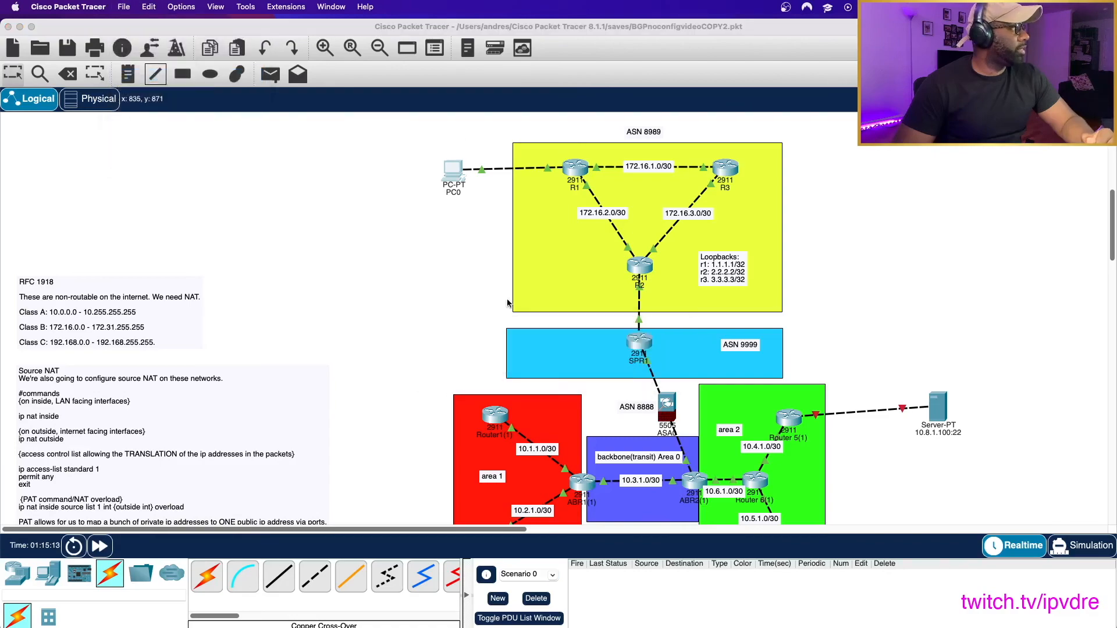
scroll(291, 251, down, 5)
scroll(307, 253, up, 10)
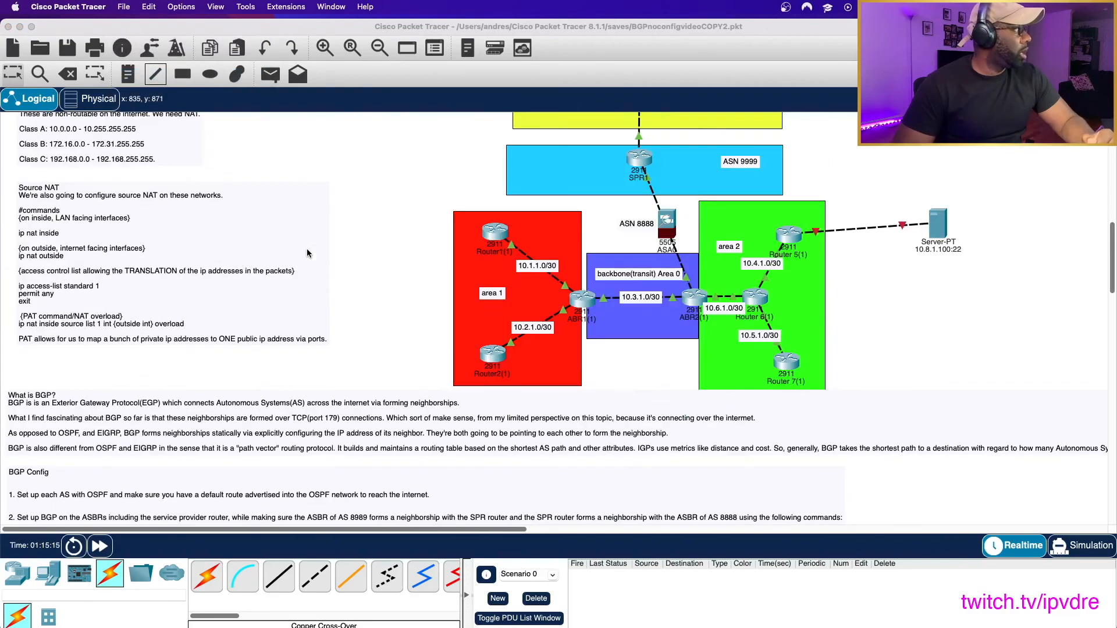
scroll(307, 252, up, 7)
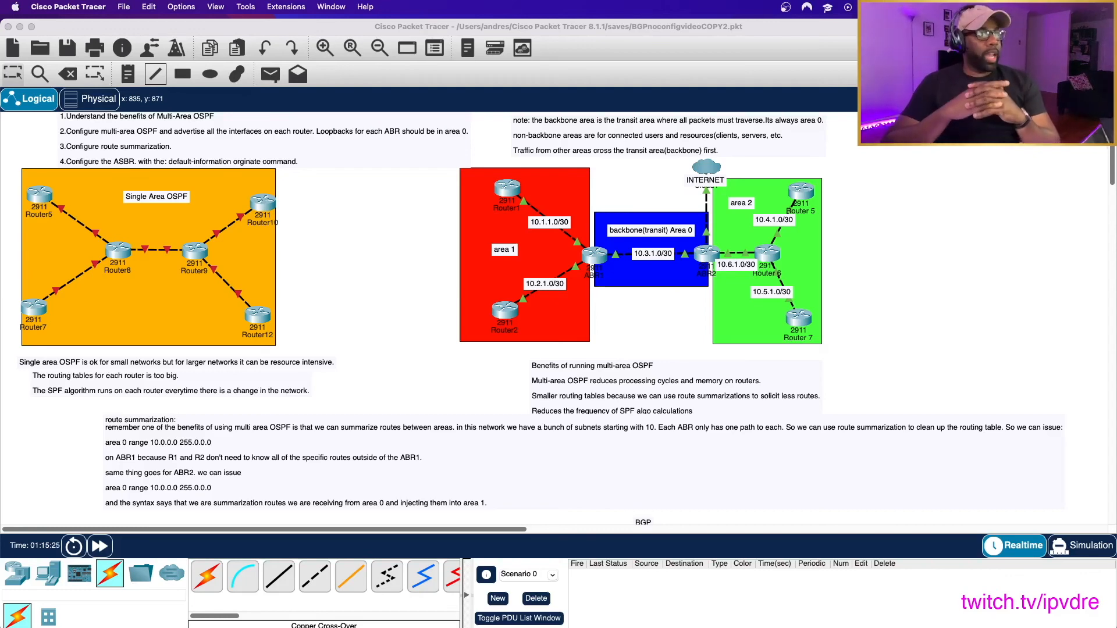
scroll(749, 298, down, 10)
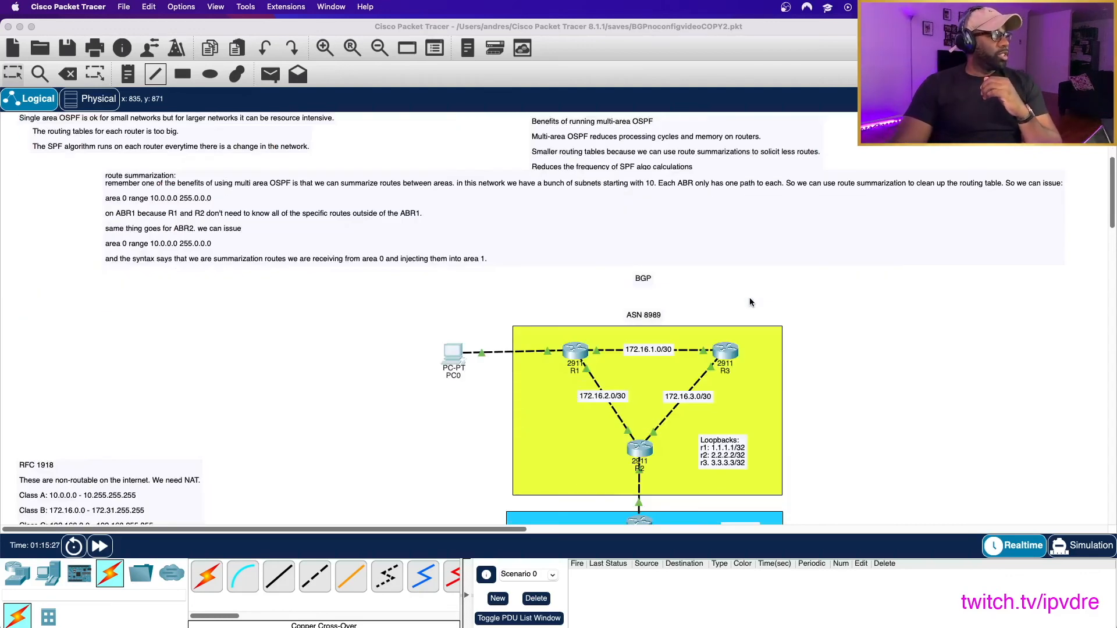
scroll(750, 299, up, 2)
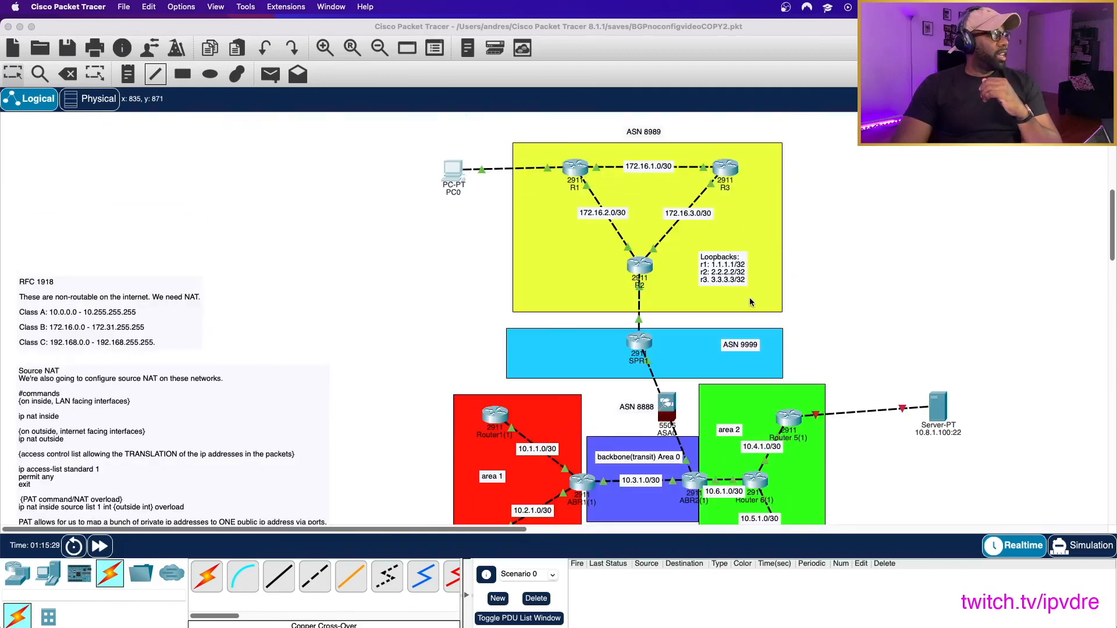